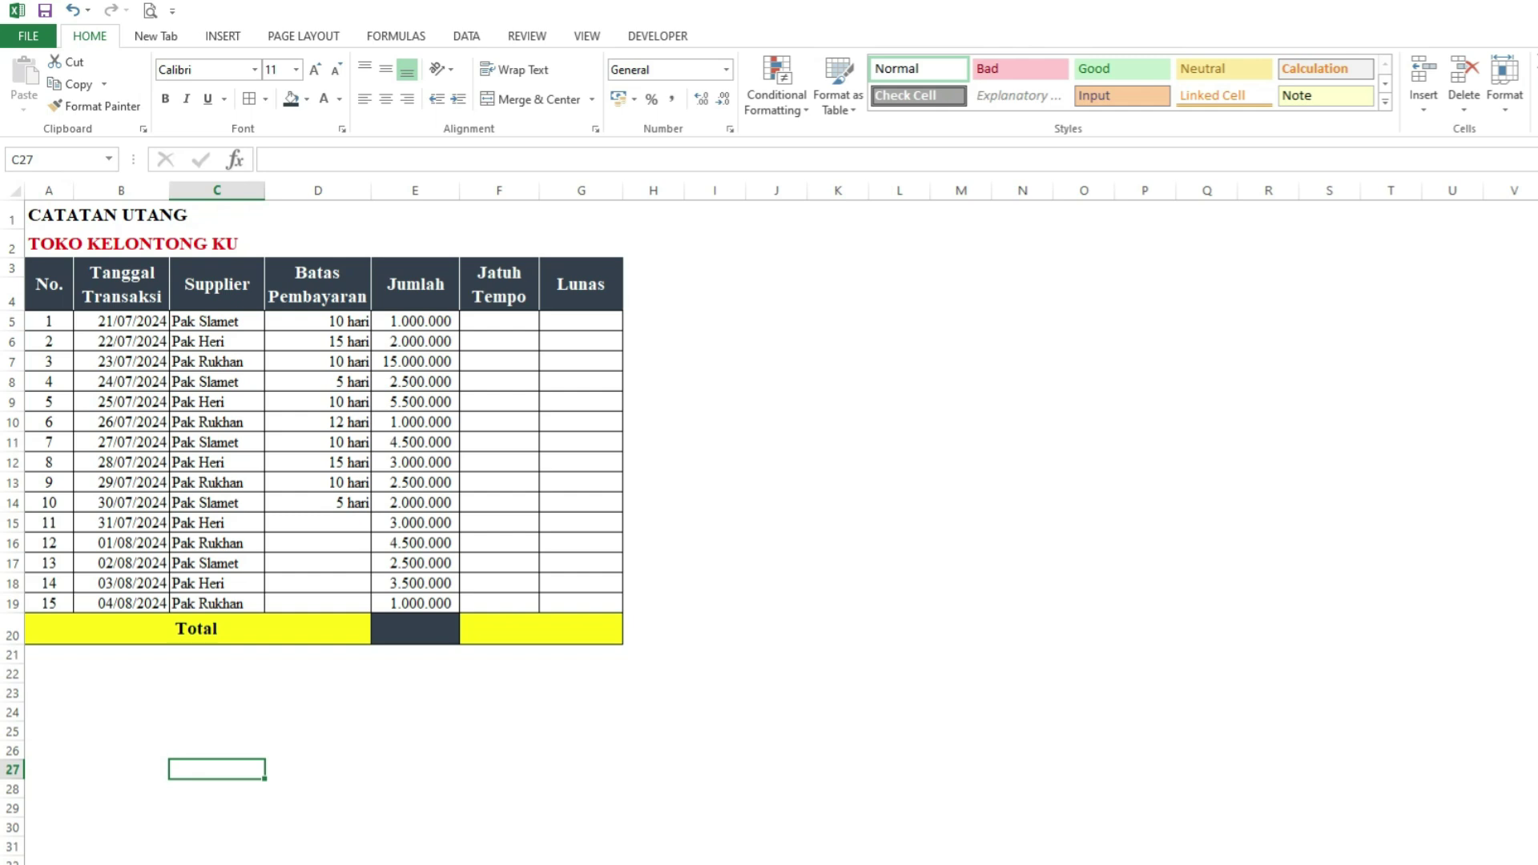
# Apply the custom number format General "hari" to the empty Batas Pembayaran cells D15:D19.
pyautogui.click(317, 522)
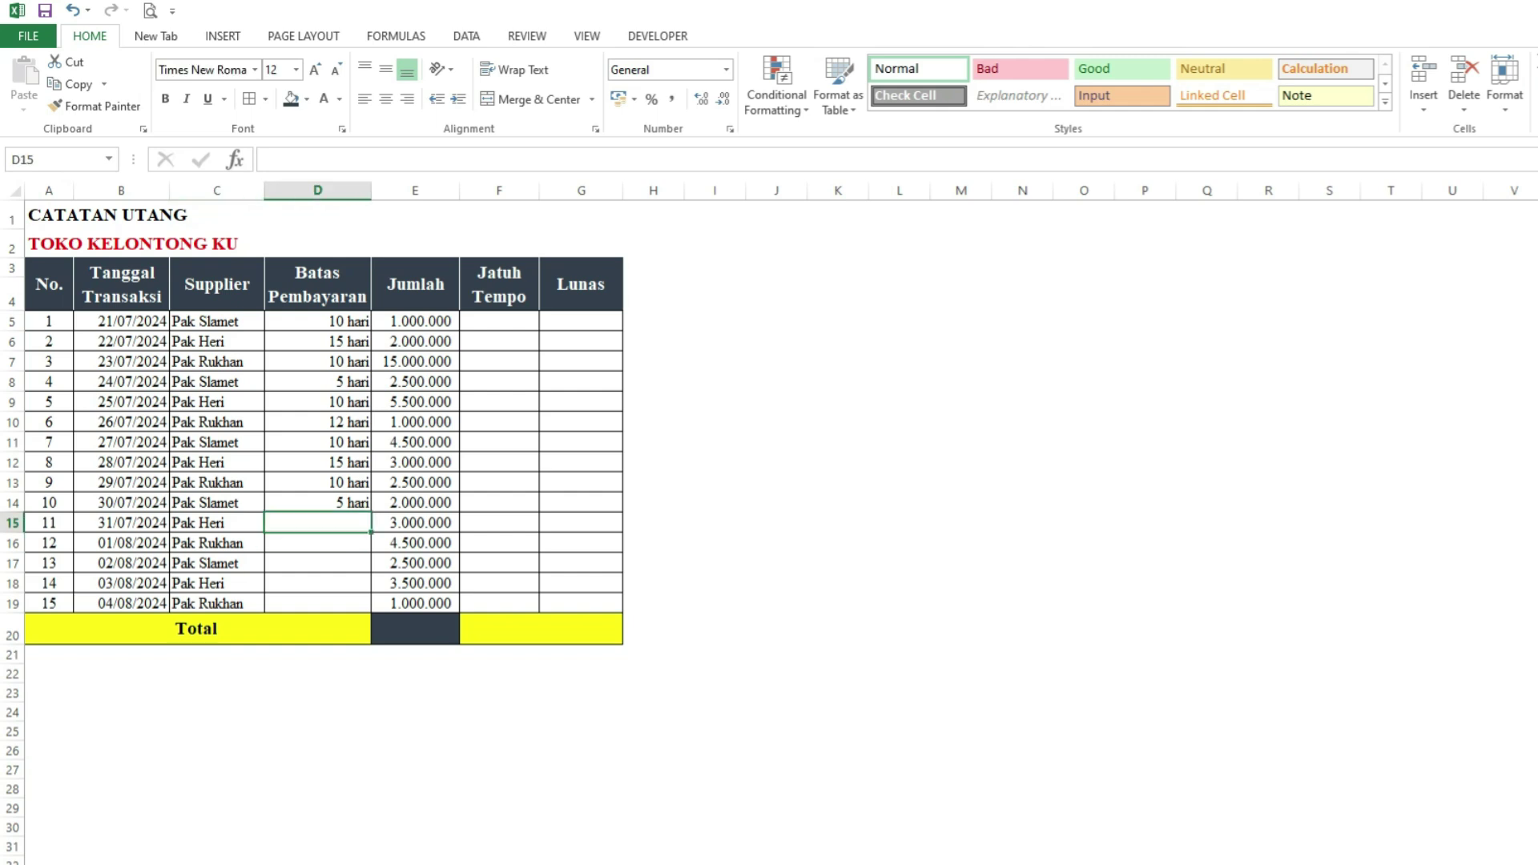
pyautogui.click(317, 502)
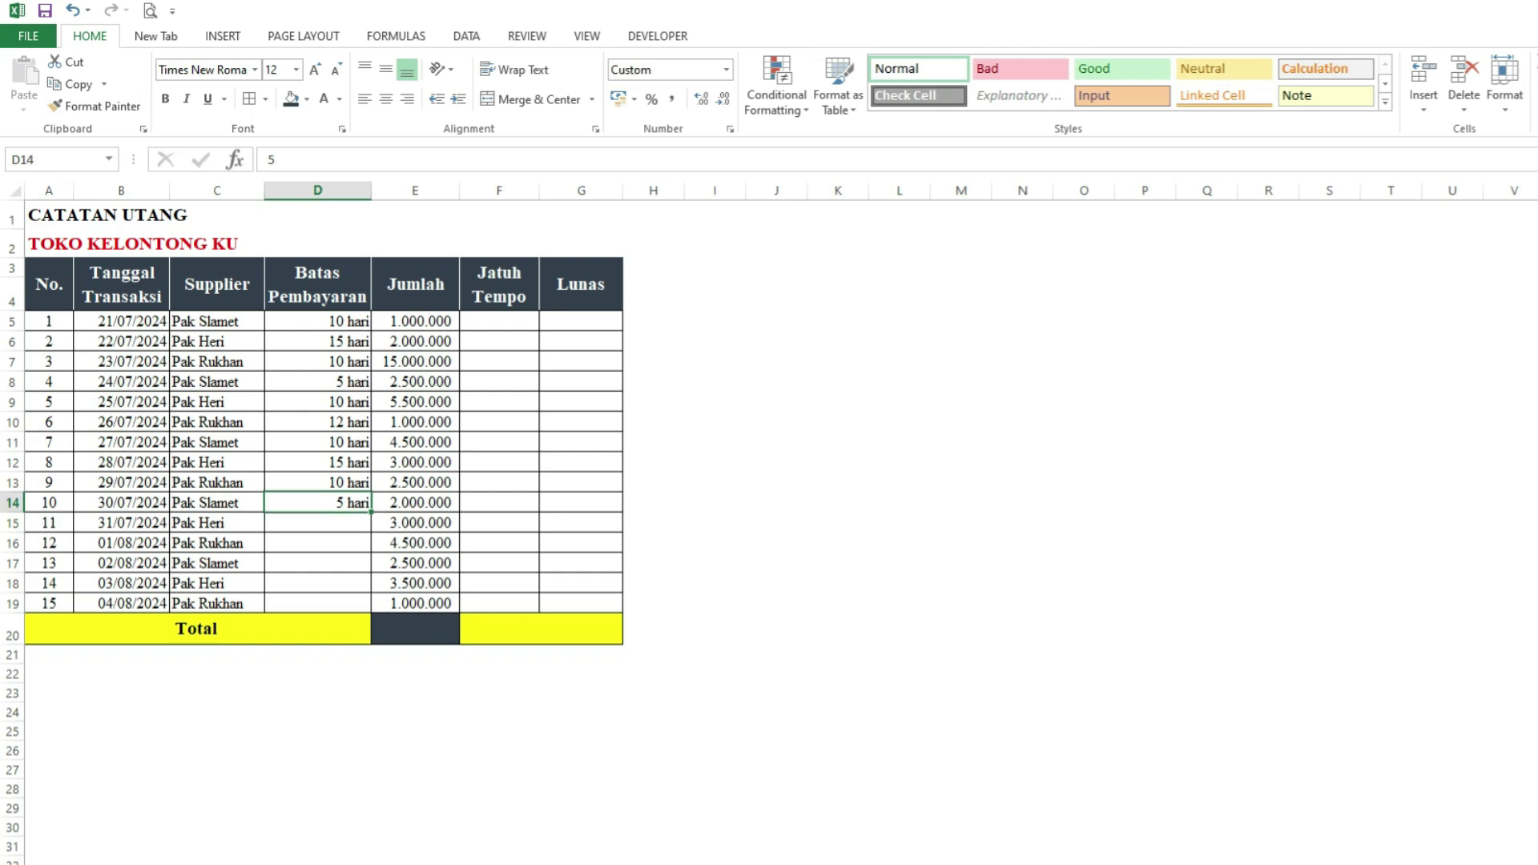
pyautogui.click(317, 522)
pyautogui.moveTo(318, 522); pyautogui.dragTo(318, 602)
pyautogui.rightClick(312, 525)
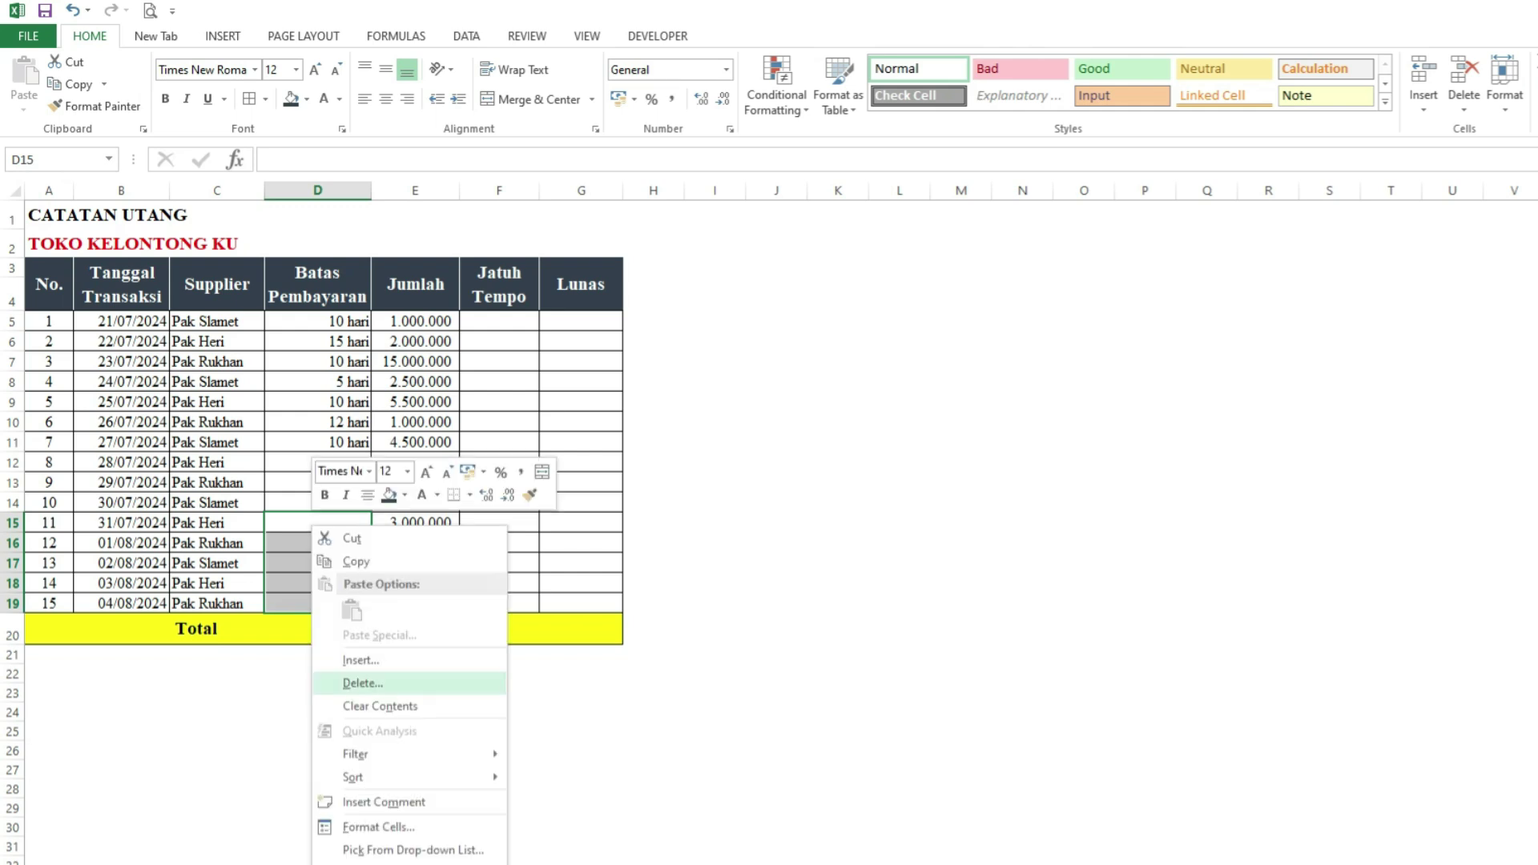
pyautogui.click(378, 826)
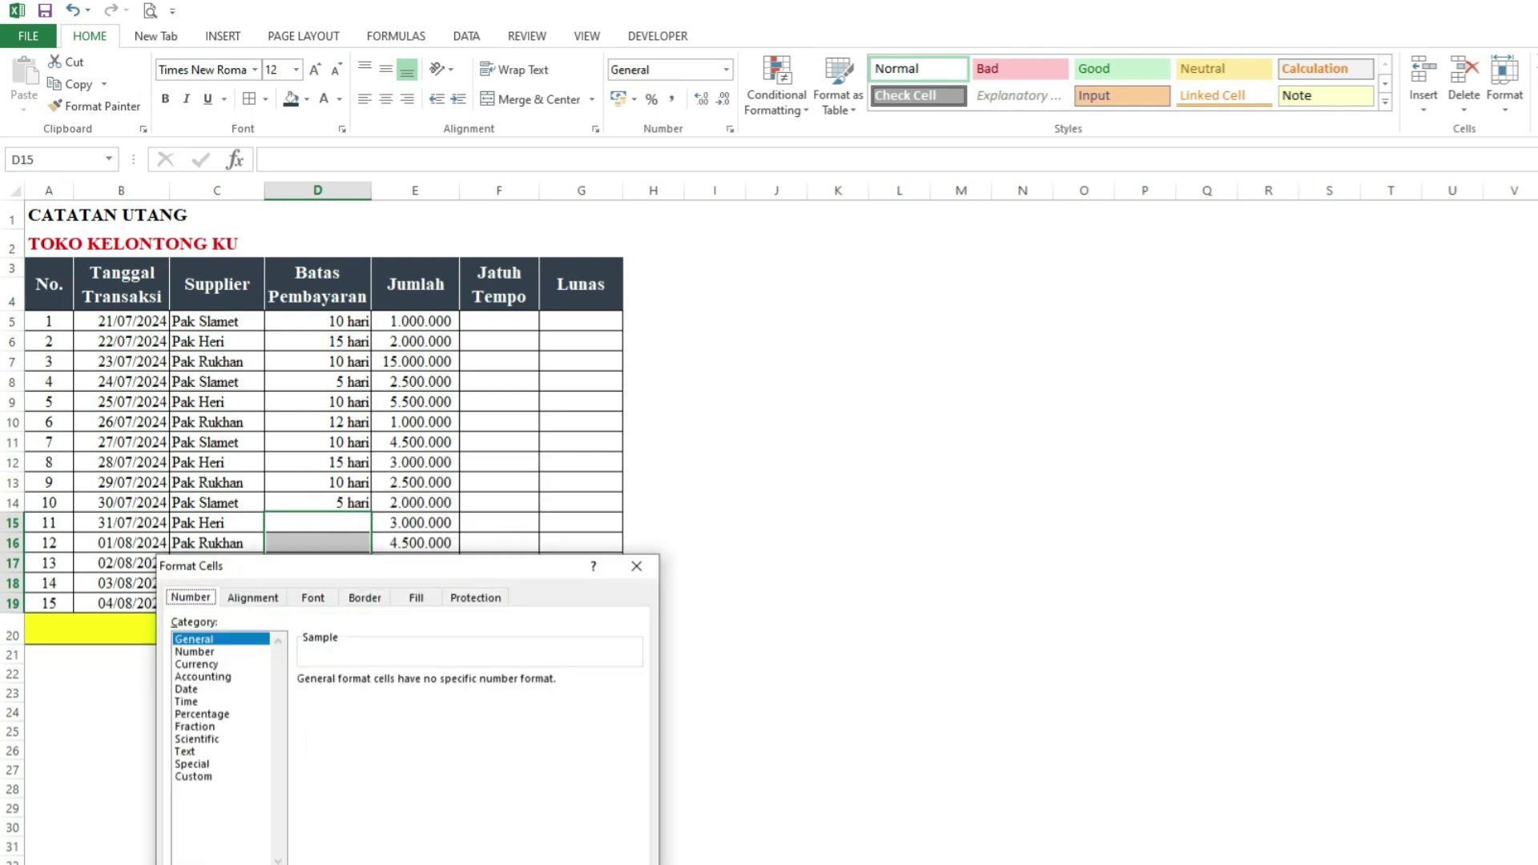
pyautogui.click(193, 776)
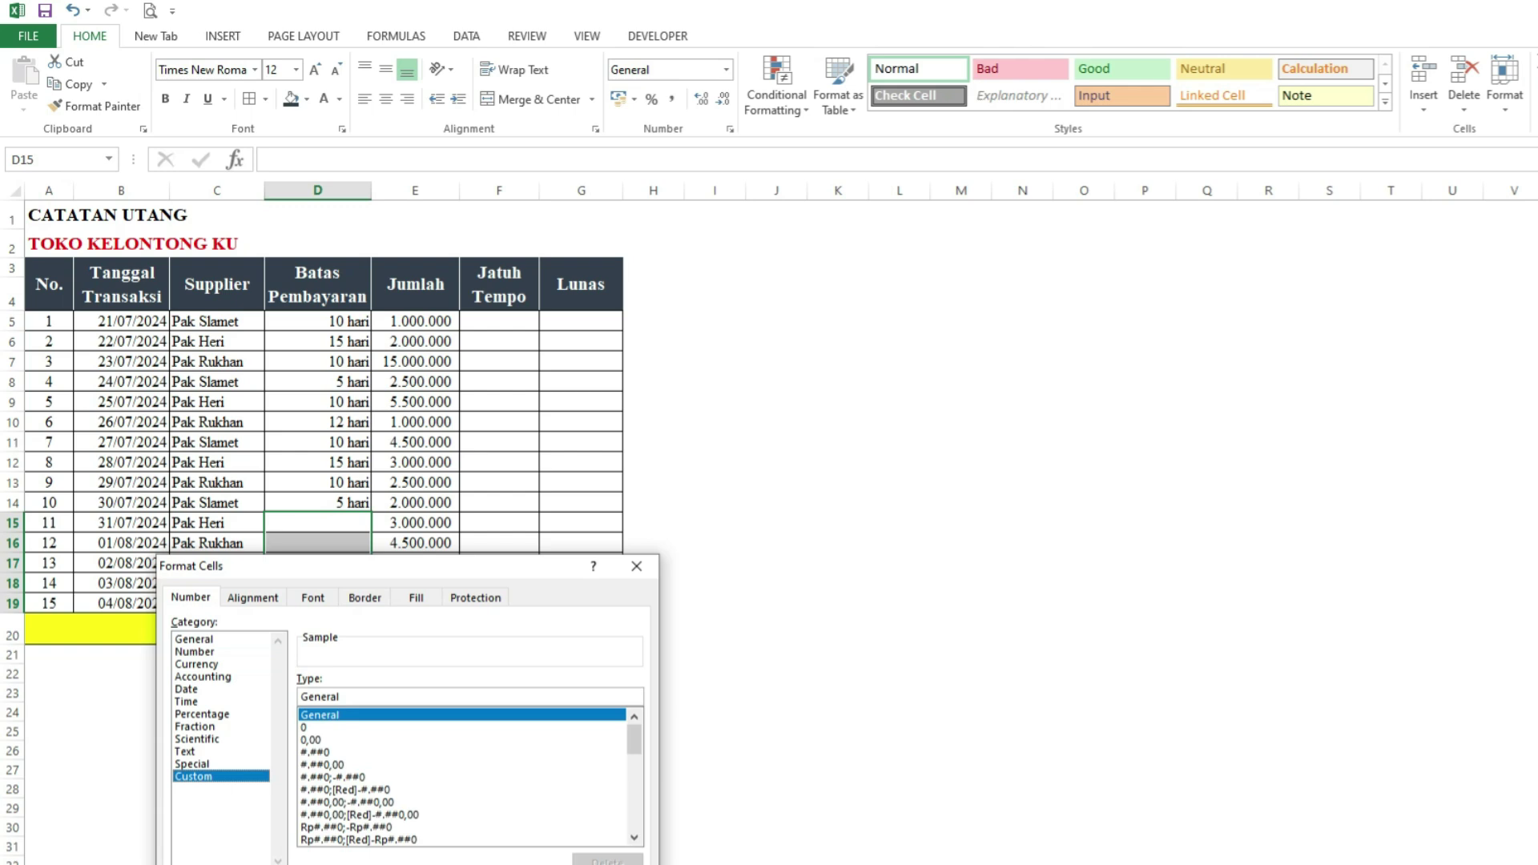
pyautogui.moveTo(426, 567); pyautogui.dragTo(420, 314)
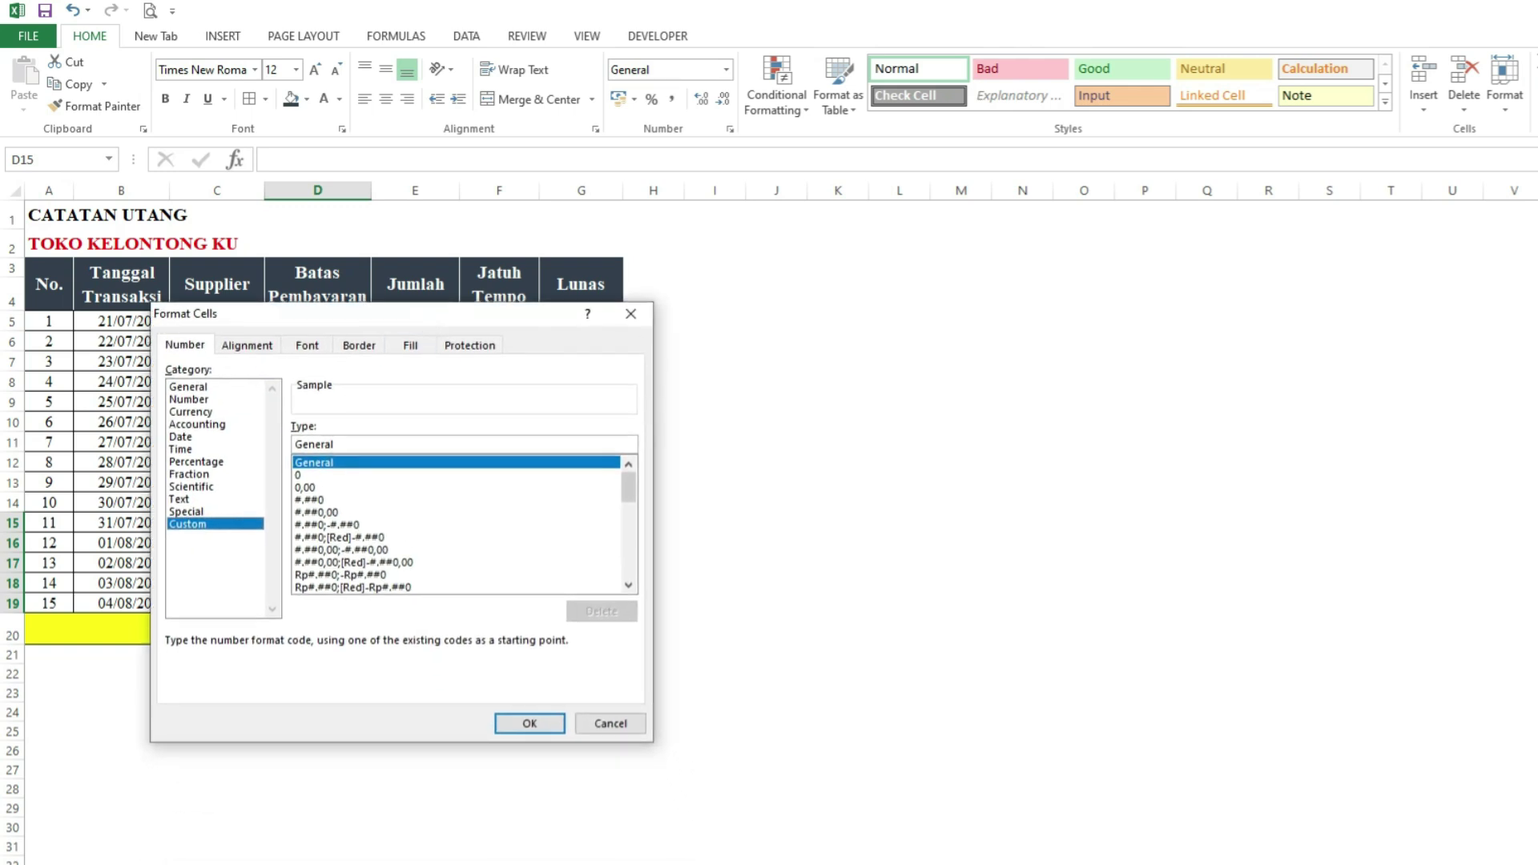
pyautogui.click(335, 445)
pyautogui.write('"hari"')
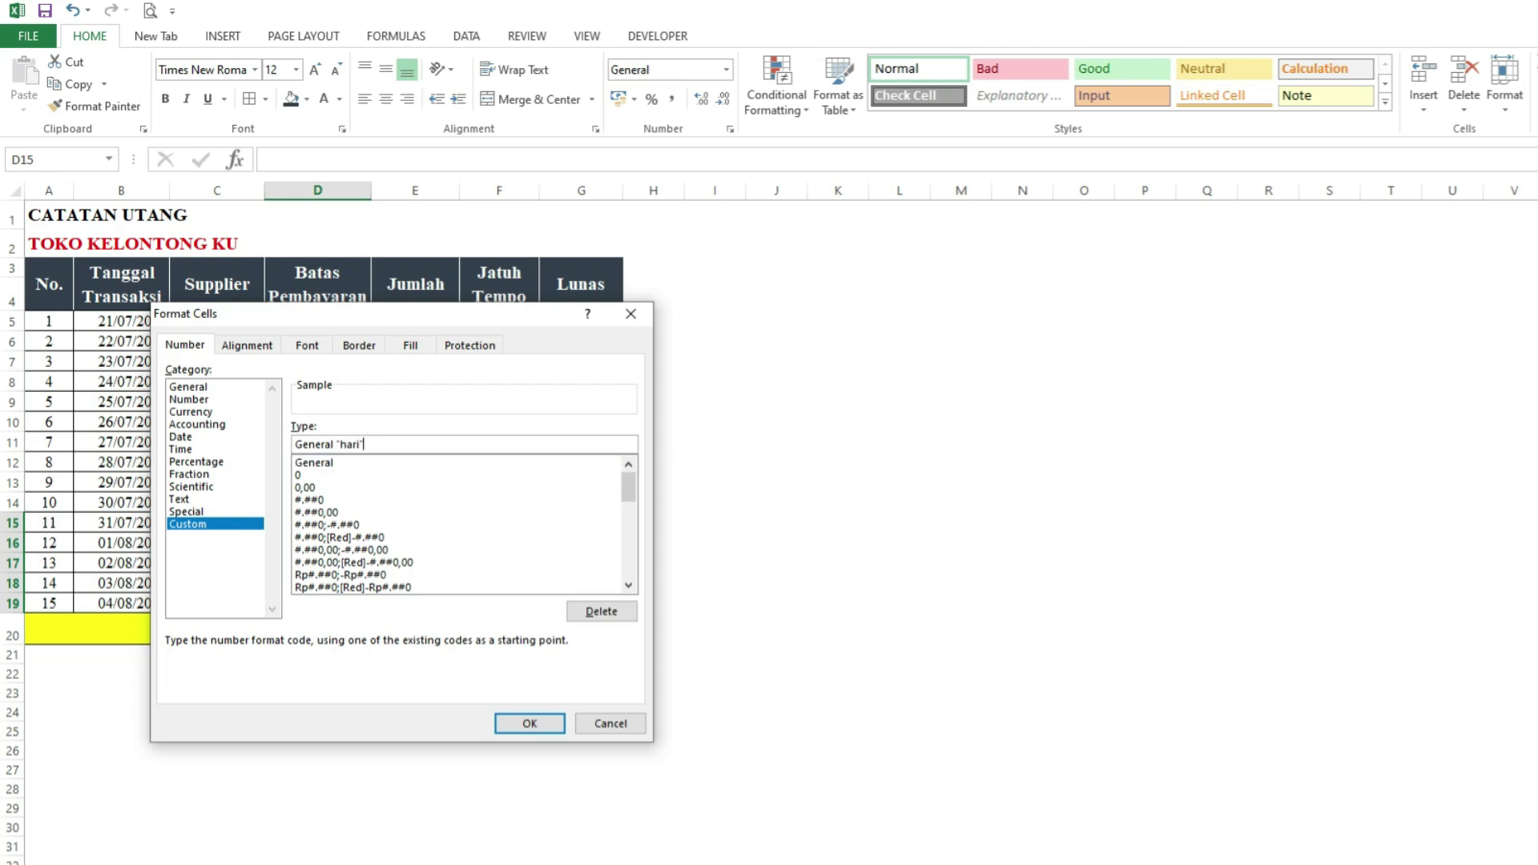
pyautogui.press('Return')
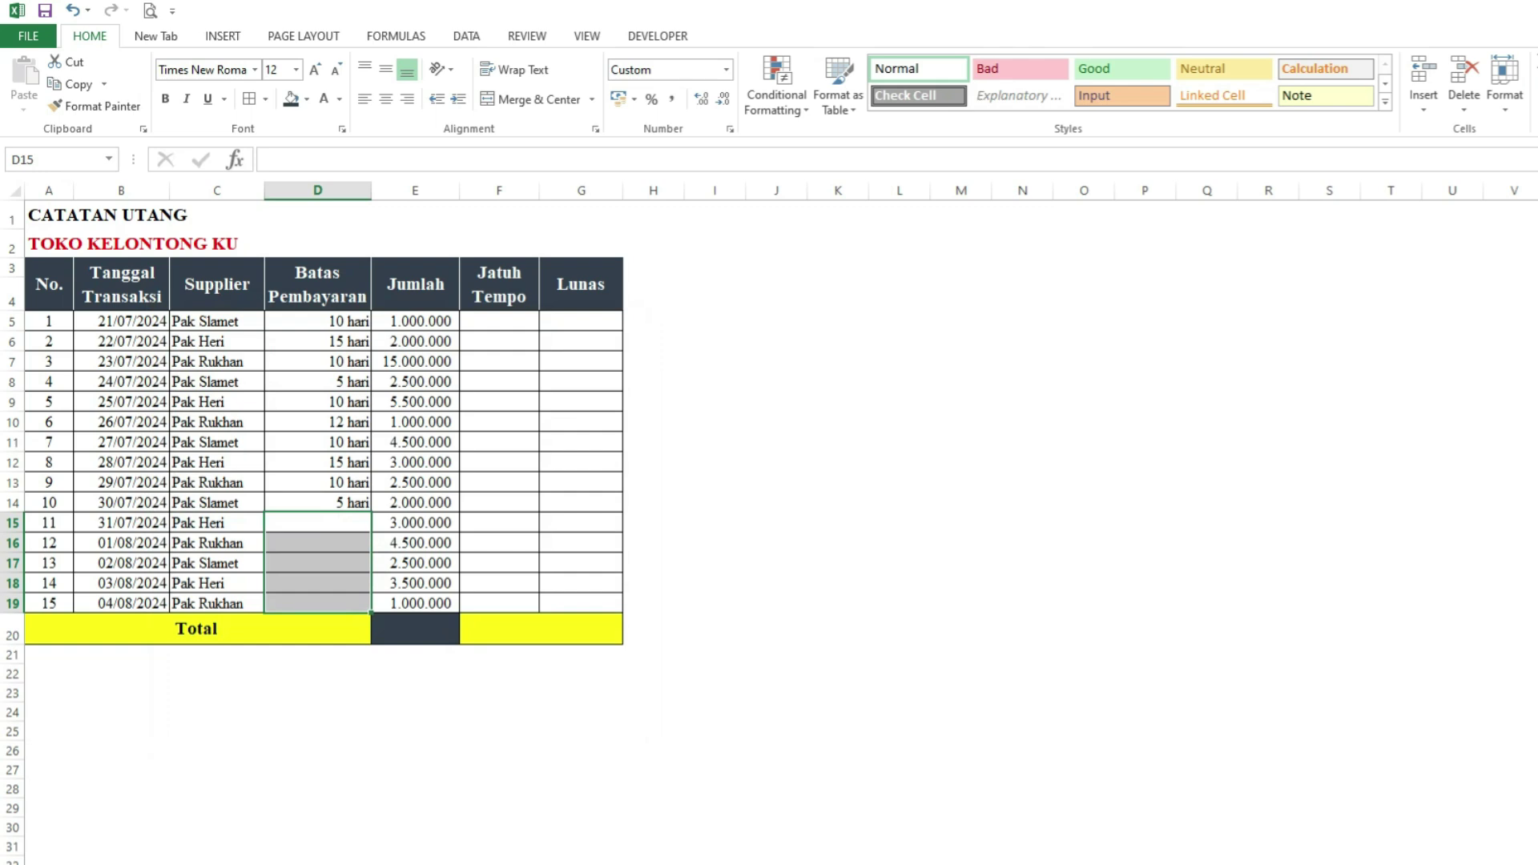
# Fill the payment terms in D15:D19 with 10, 5, 10, 15 and 10.
pyautogui.click(317, 522)
pyautogui.write('10')
pyautogui.press('Return')
pyautogui.write('5')
pyautogui.press('Return')
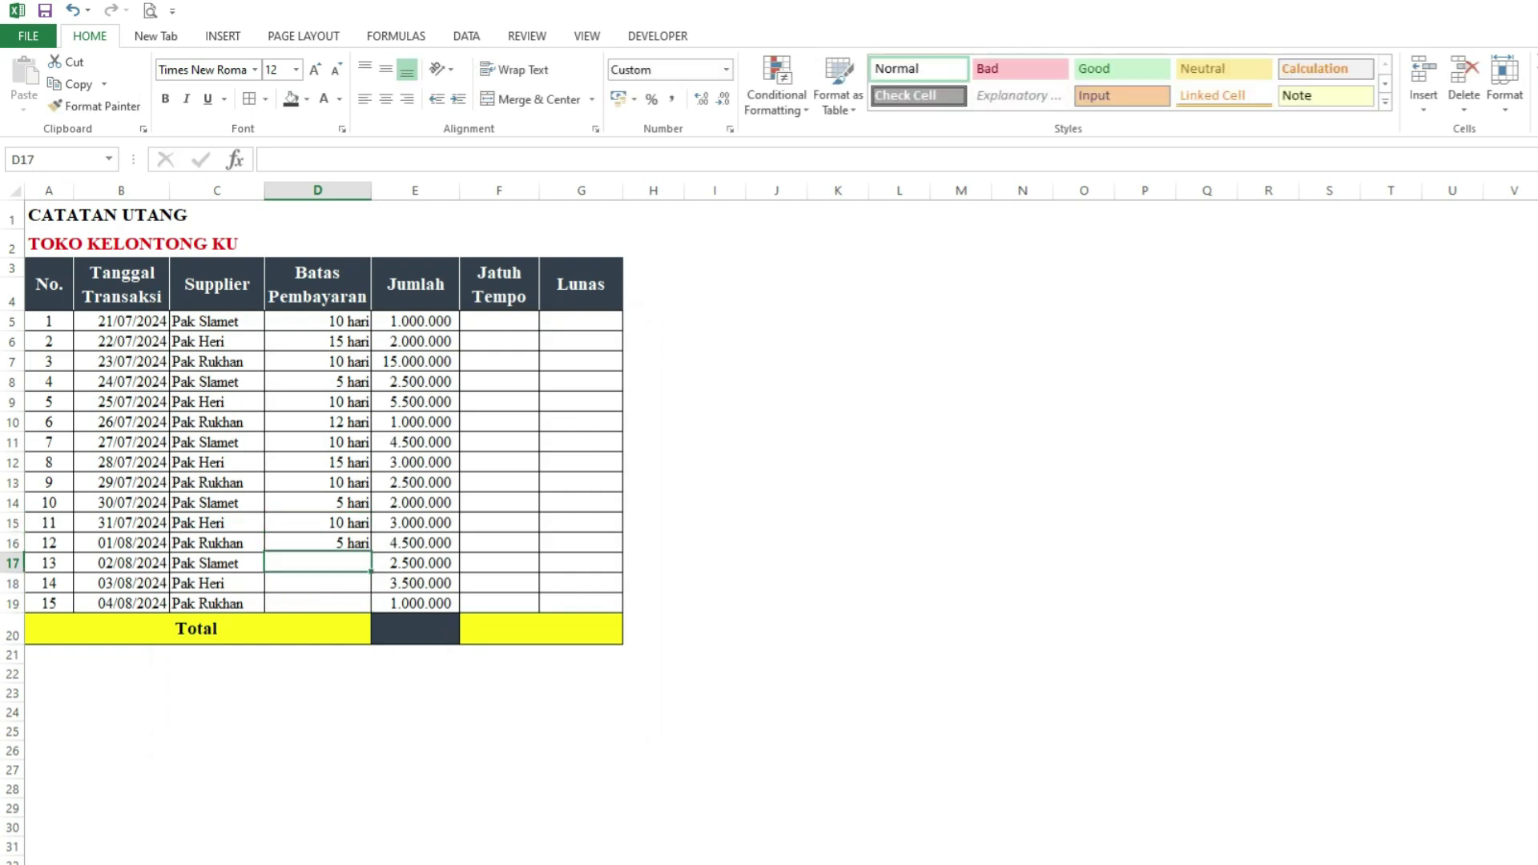
pyautogui.write('10')
pyautogui.press('Return')
pyautogui.write('15 hari')
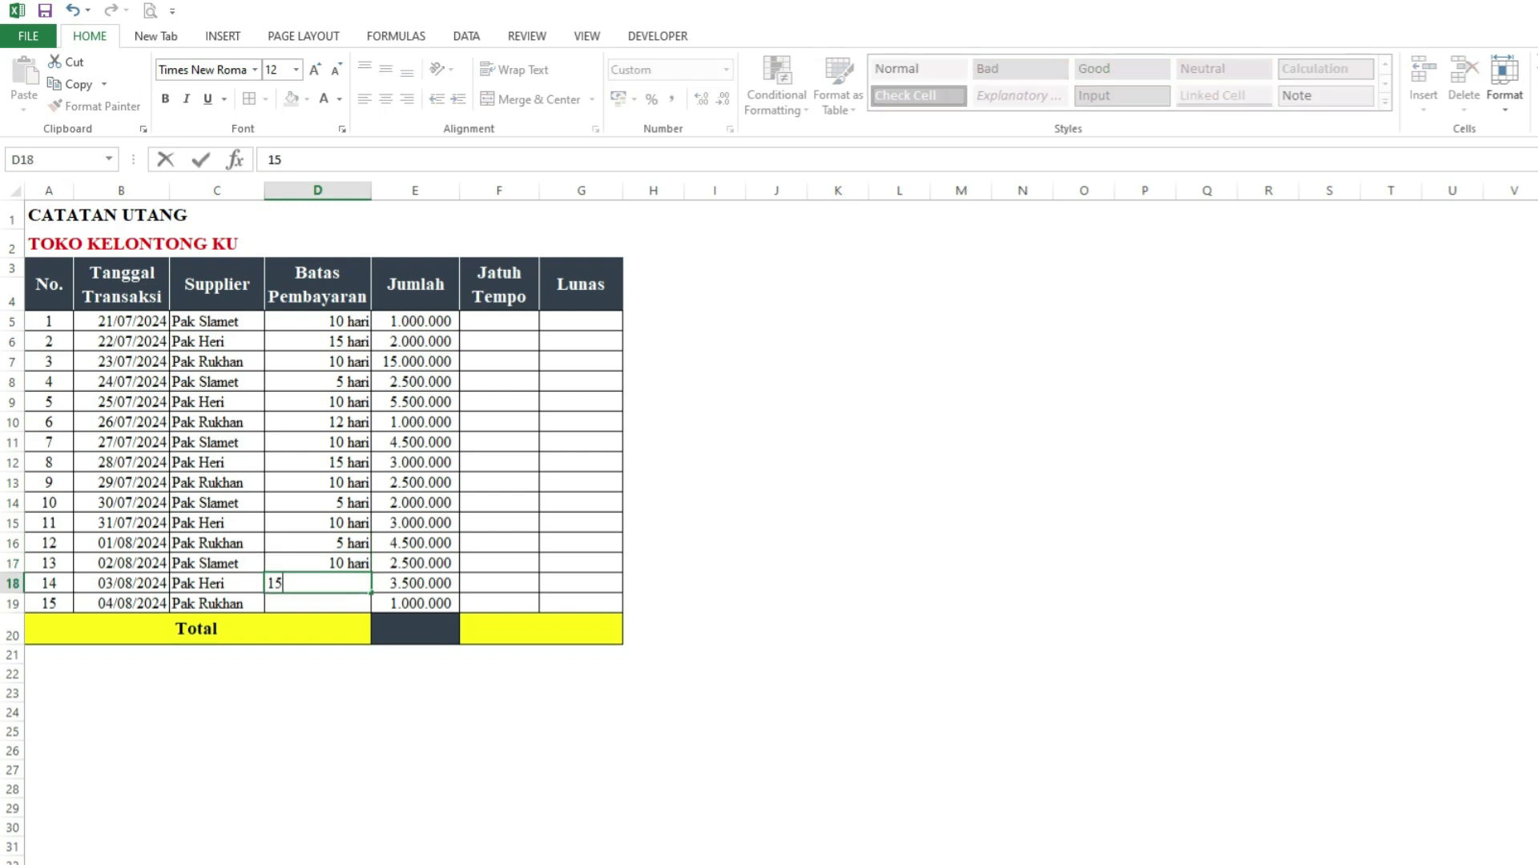
pyautogui.press('Return')
pyautogui.write('10')
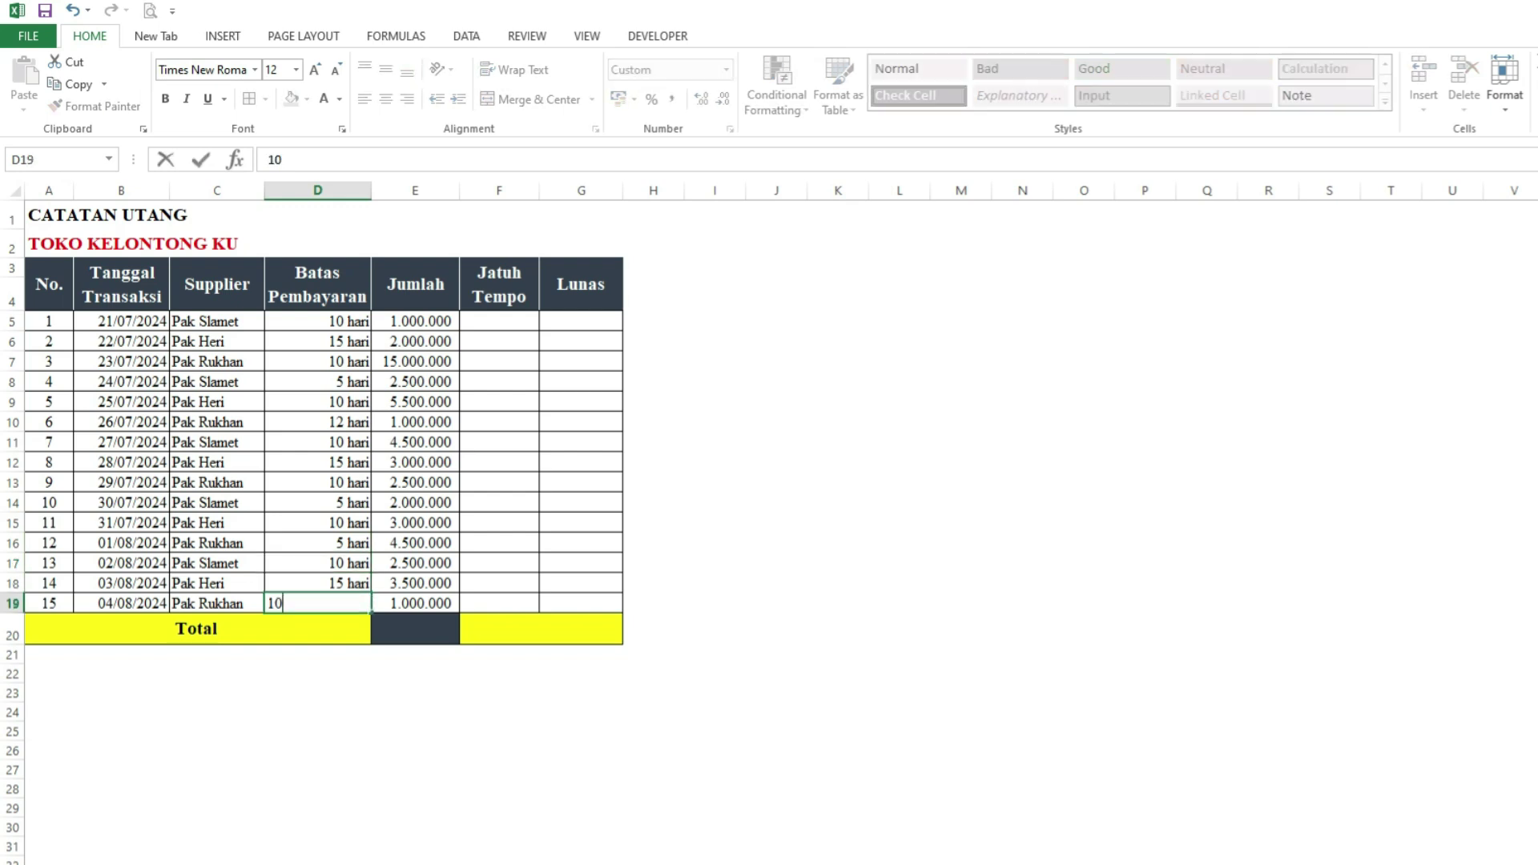
pyautogui.press('Return')
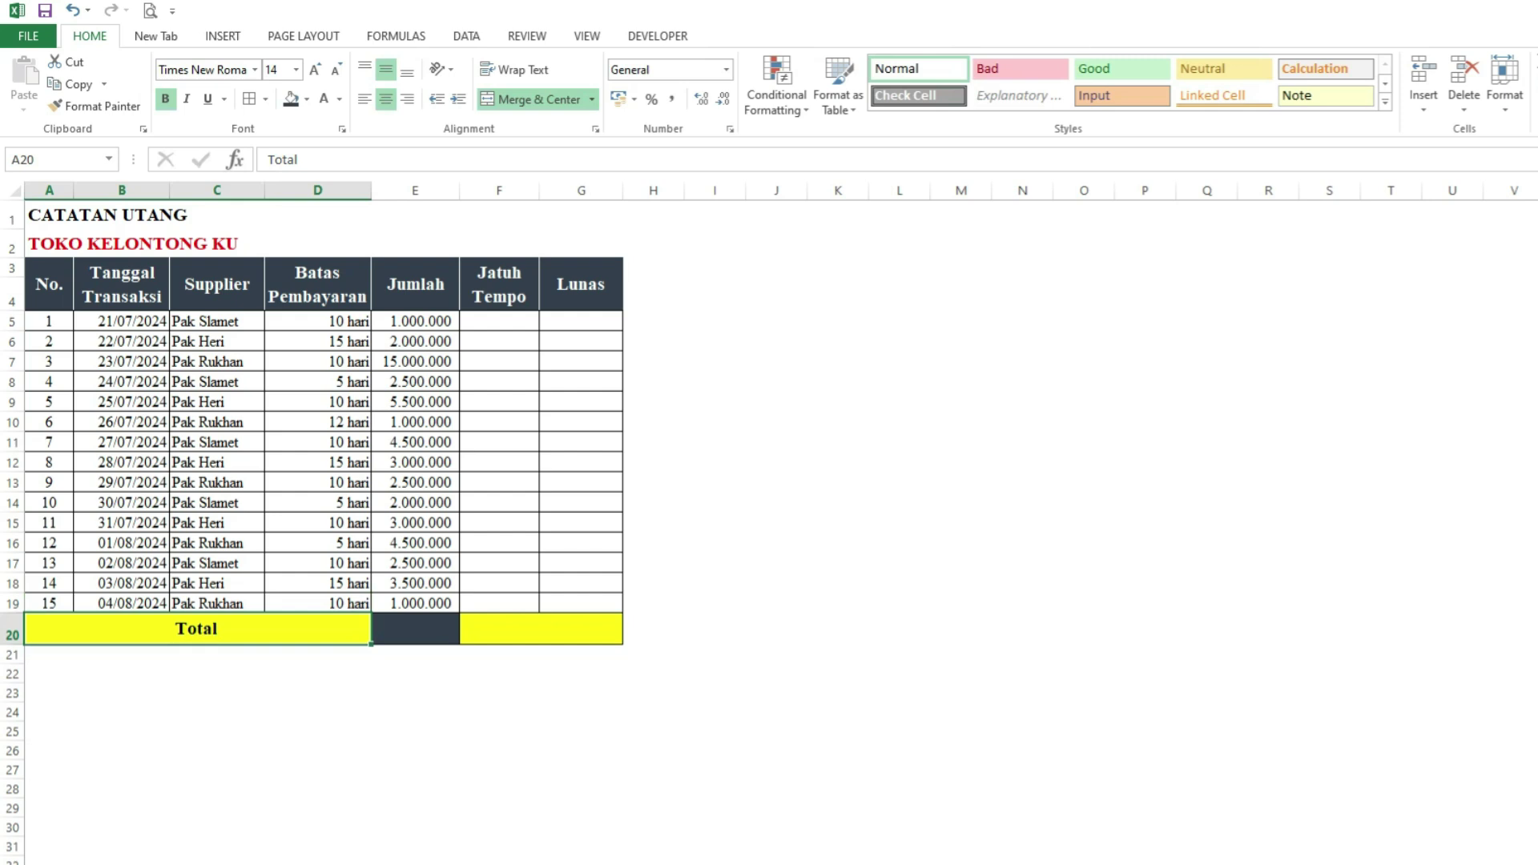
pyautogui.click(580, 731)
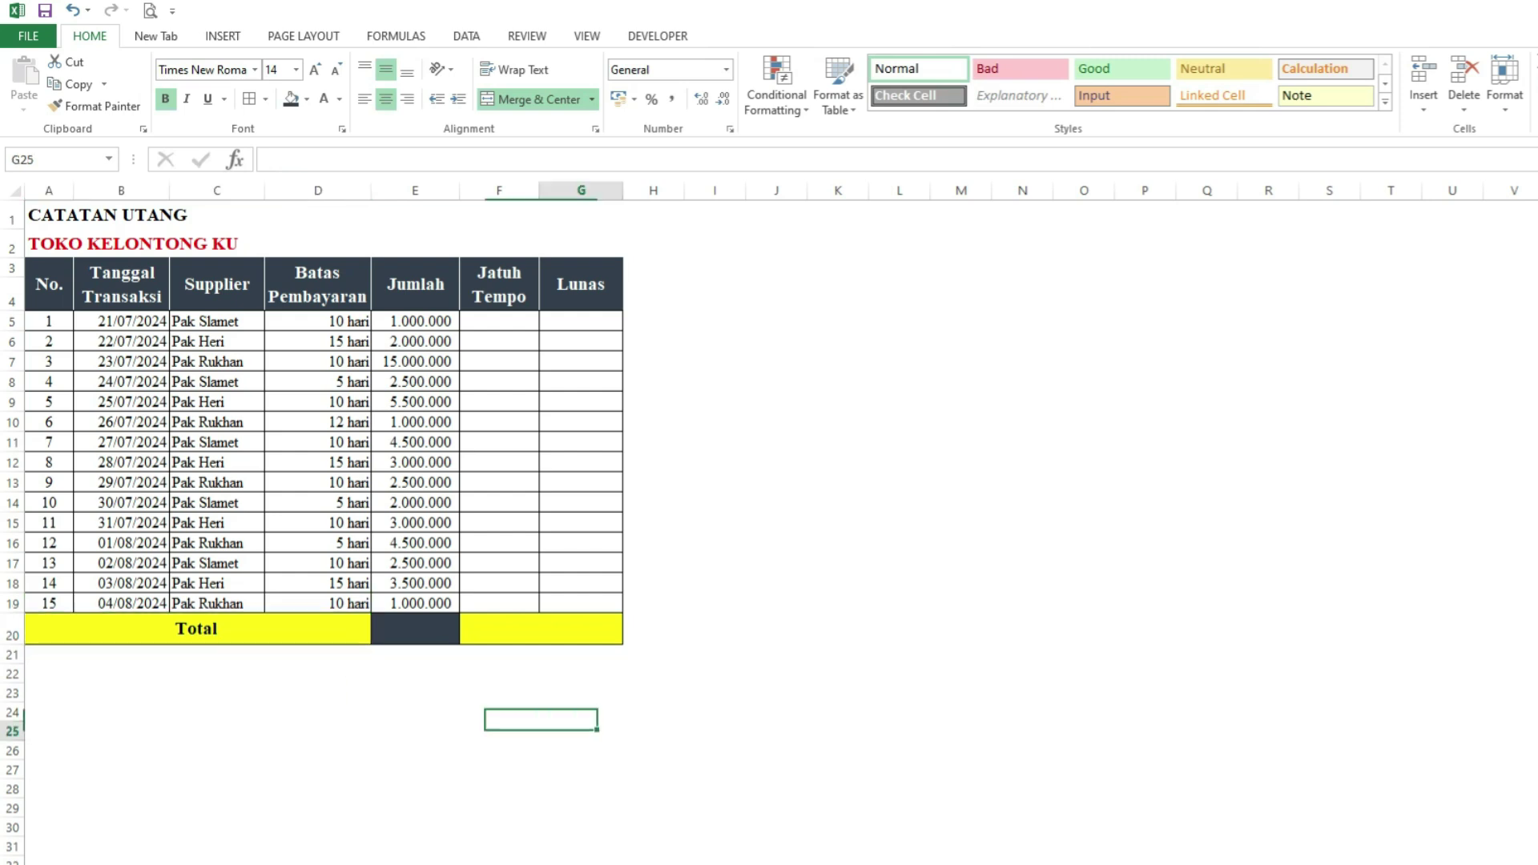
# Widen the Jatuh Tempo column slightly and enter the due date formula =B5+D5 in F5.
pyautogui.click(499, 320)
pyautogui.moveTo(539, 190); pyautogui.dragTo(560, 190)
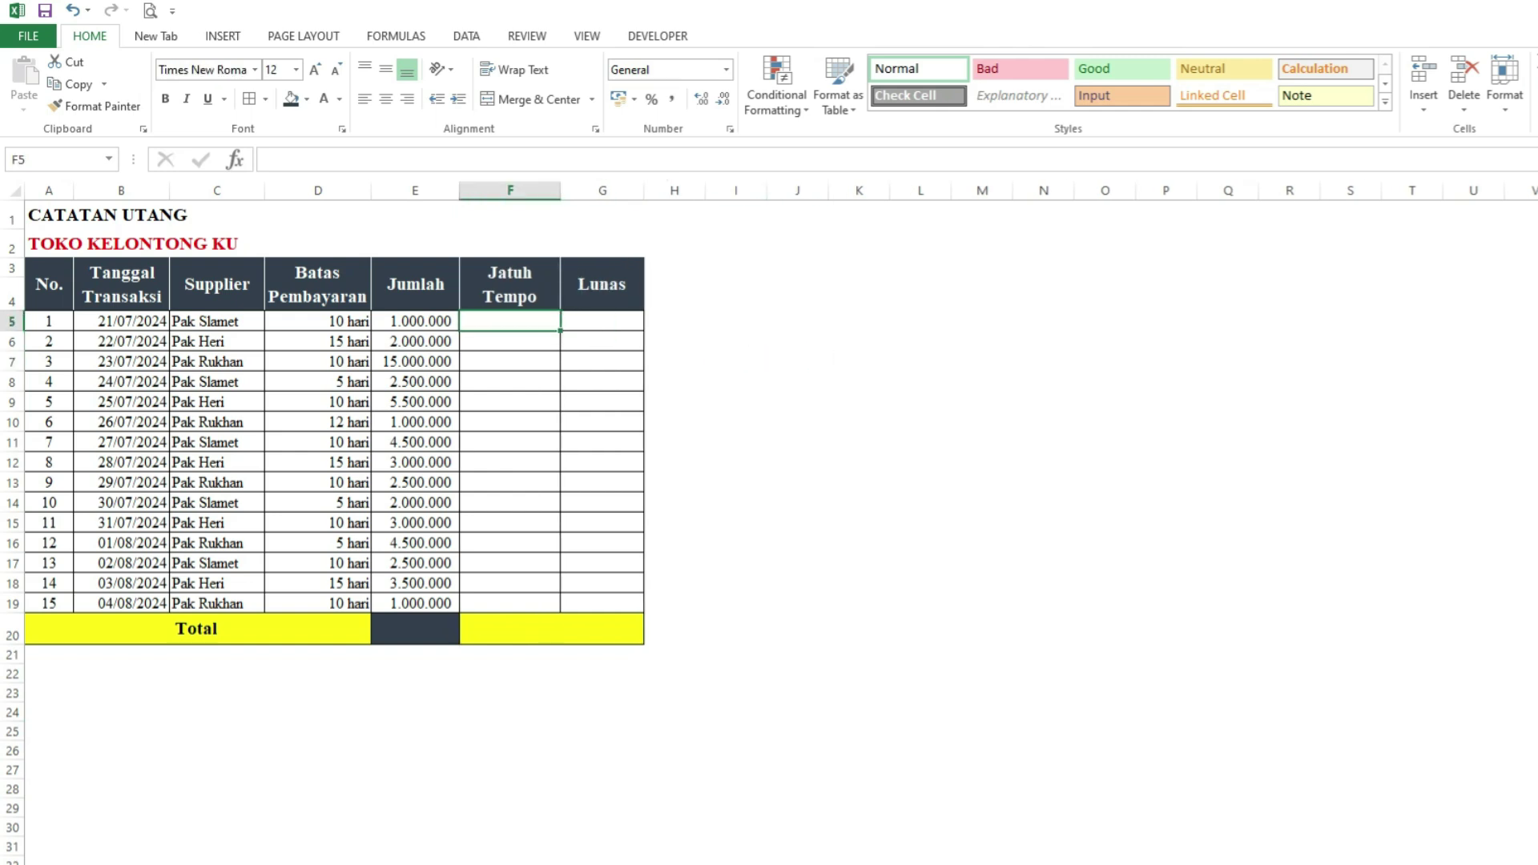
pyautogui.write('=')
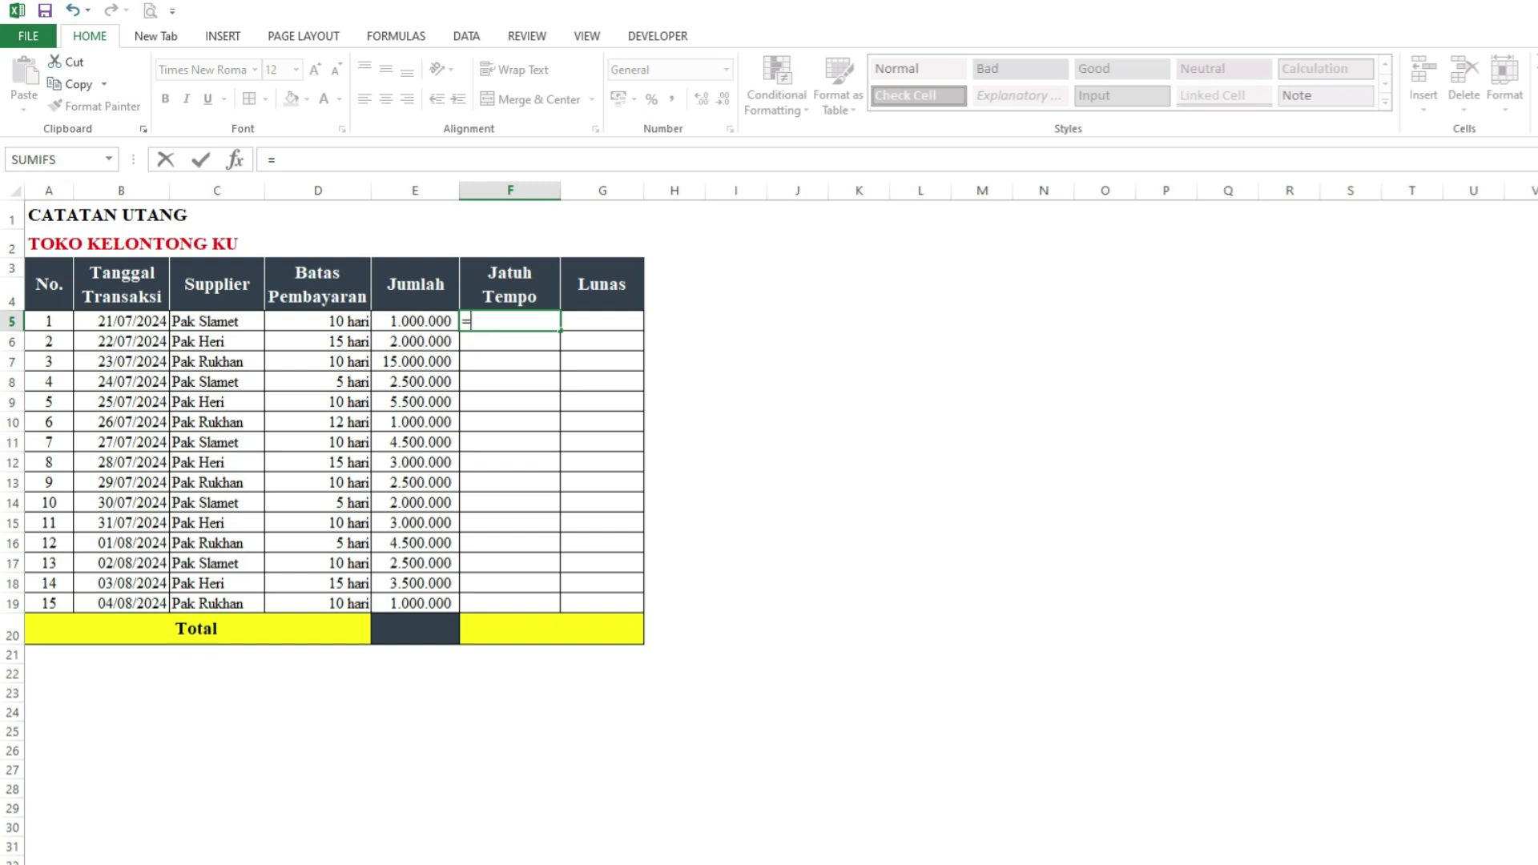
pyautogui.click(121, 322)
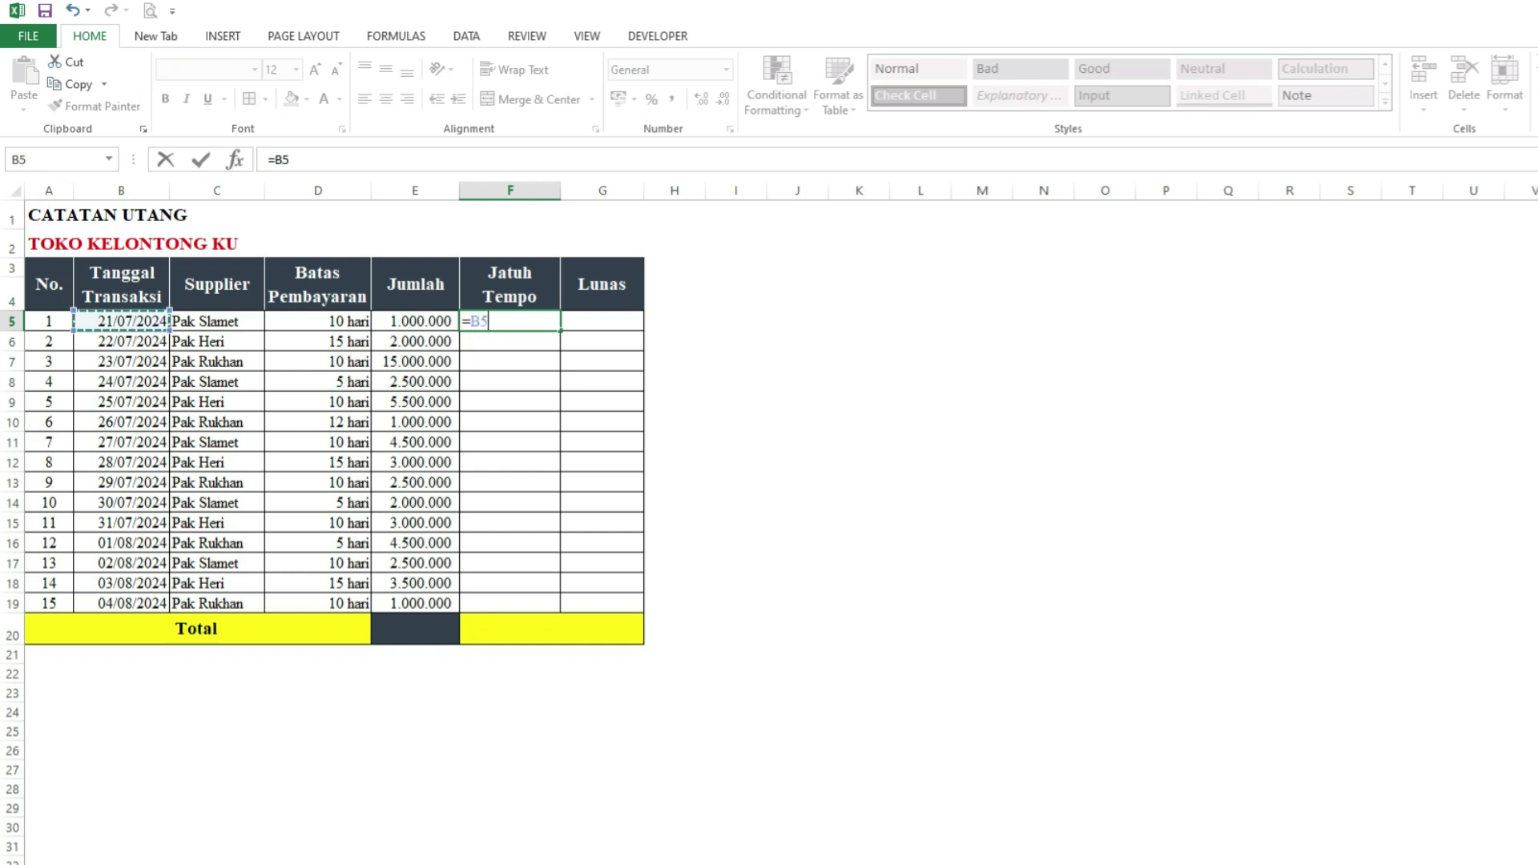
pyautogui.write('+')
pyautogui.click(318, 321)
pyautogui.press('Return')
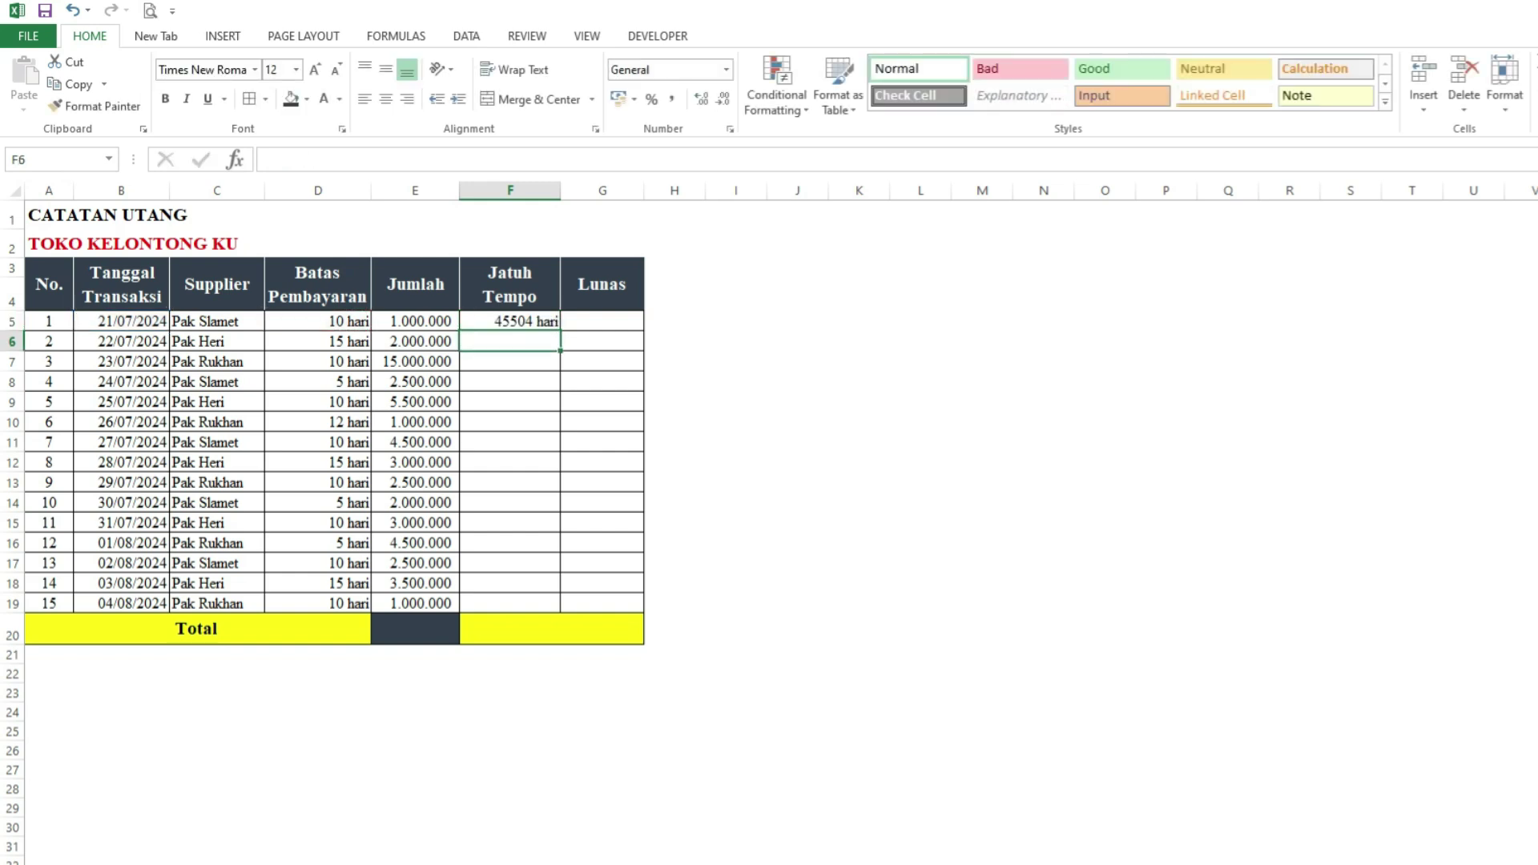
# Format the Jatuh Tempo cells F5:F19 as dates in the *14/03/2012 style.
pyautogui.moveTo(509, 321); pyautogui.dragTo(509, 603)
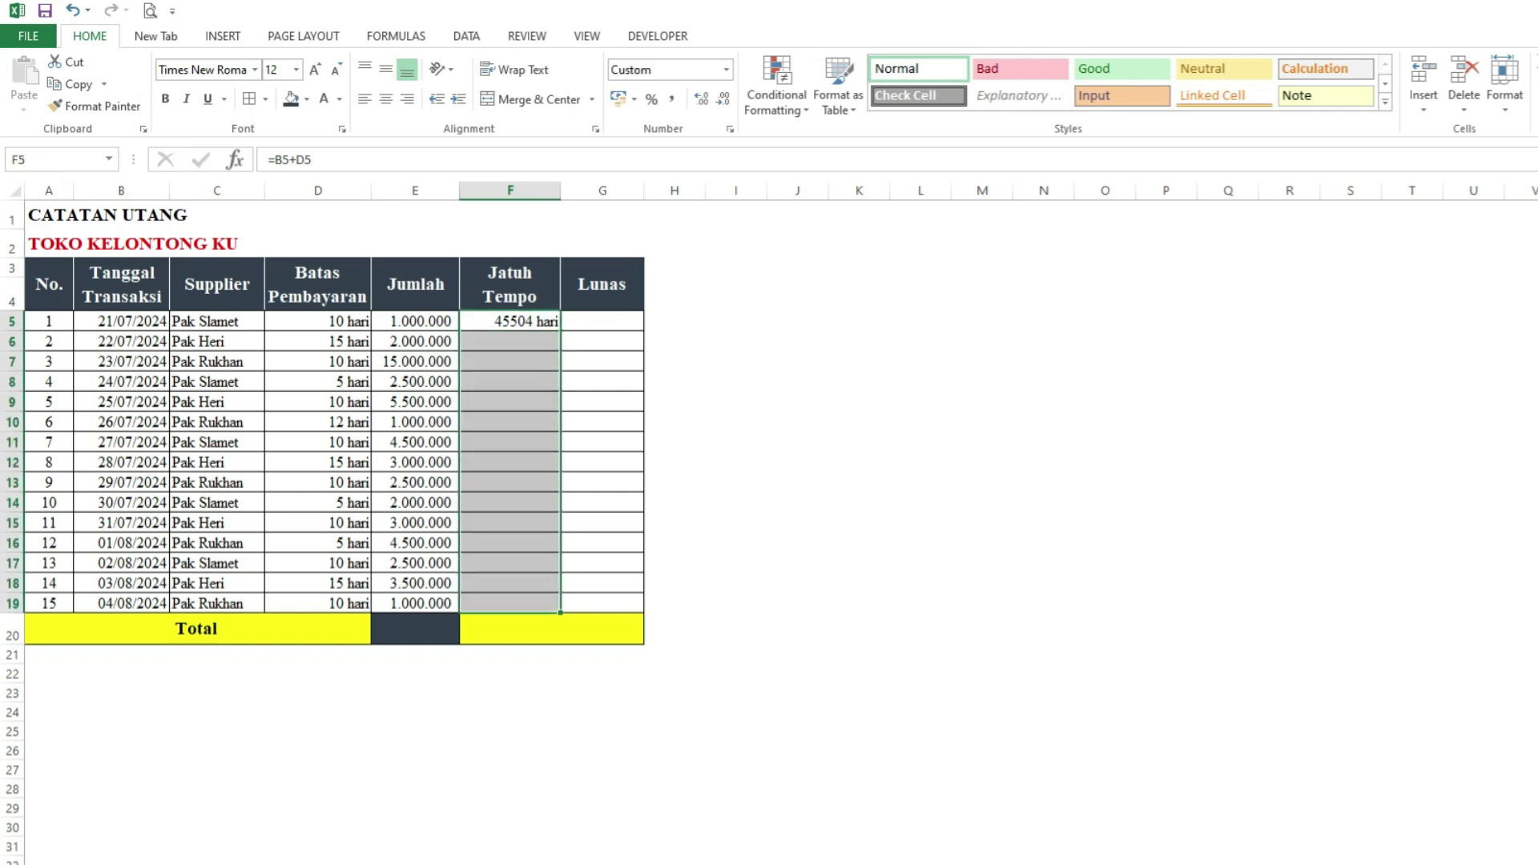
pyautogui.rightClick(494, 314)
pyautogui.click(545, 619)
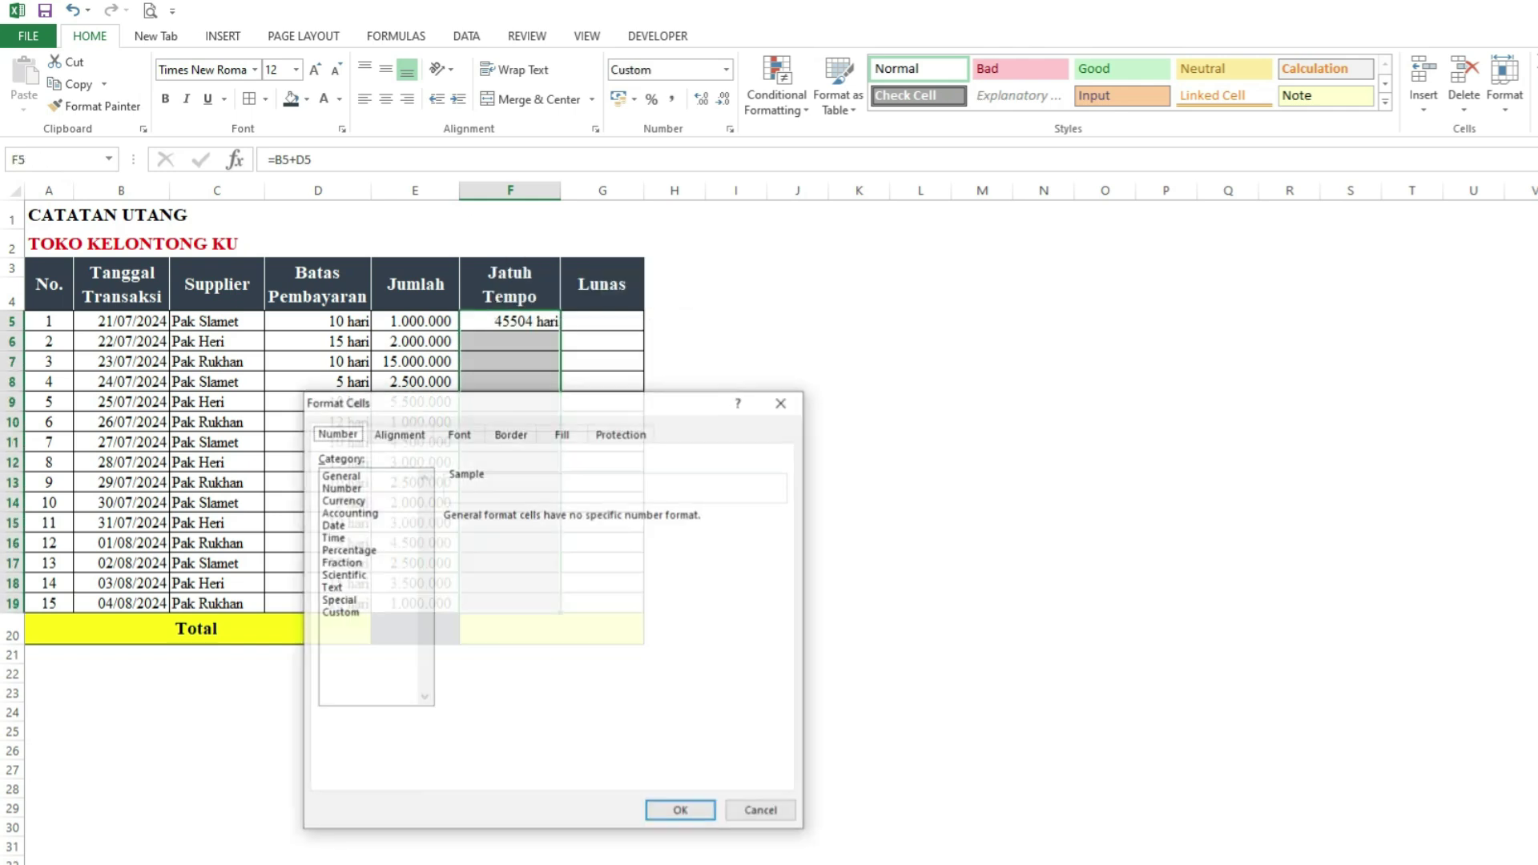
pyautogui.click(333, 525)
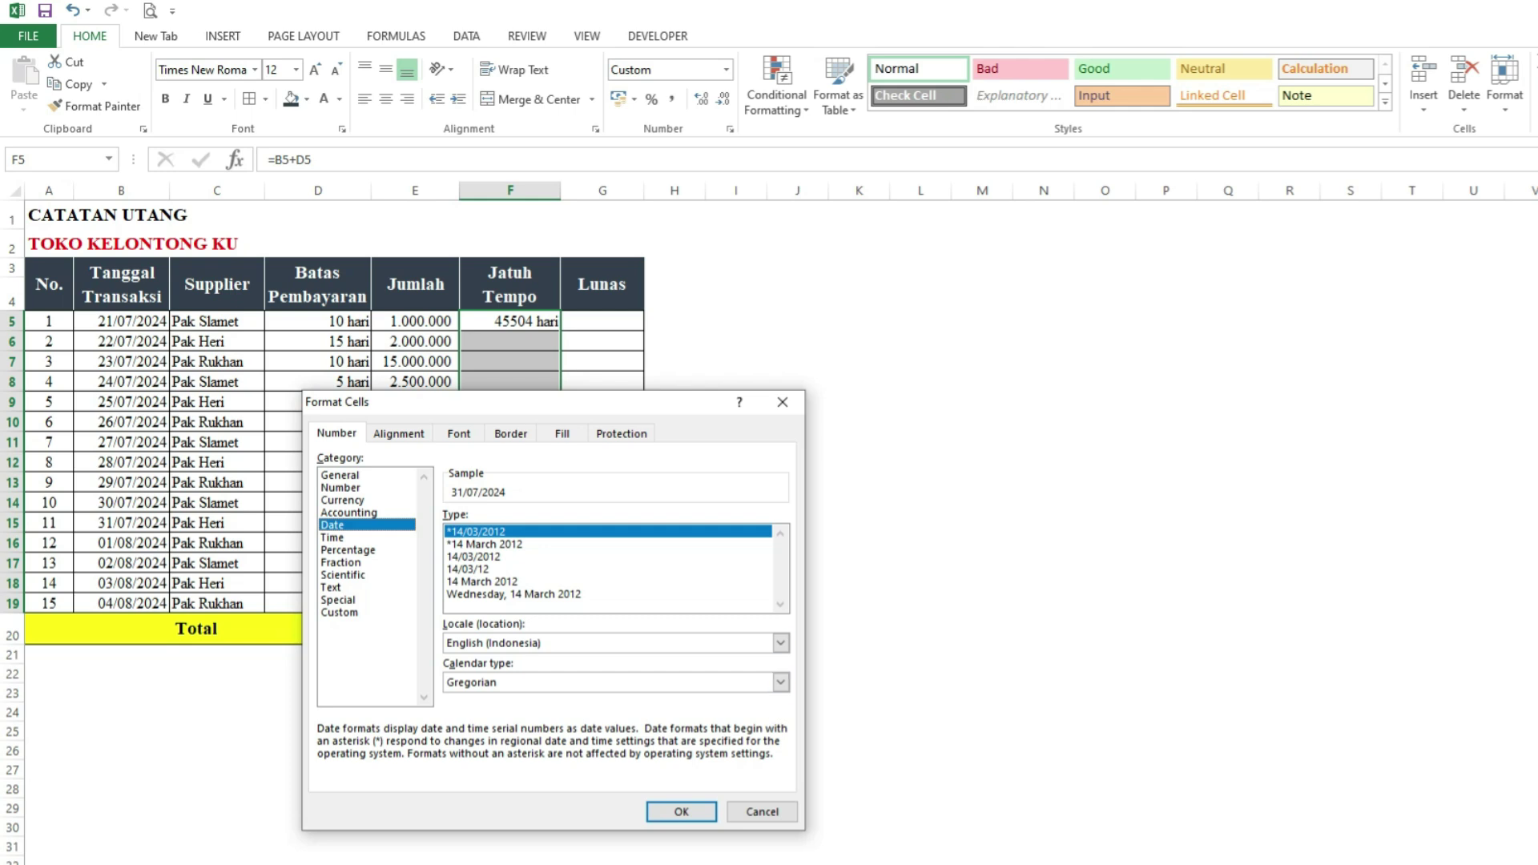
pyautogui.click(681, 811)
# Copy the due date formula from F5 down through F19.
pyautogui.click(510, 321)
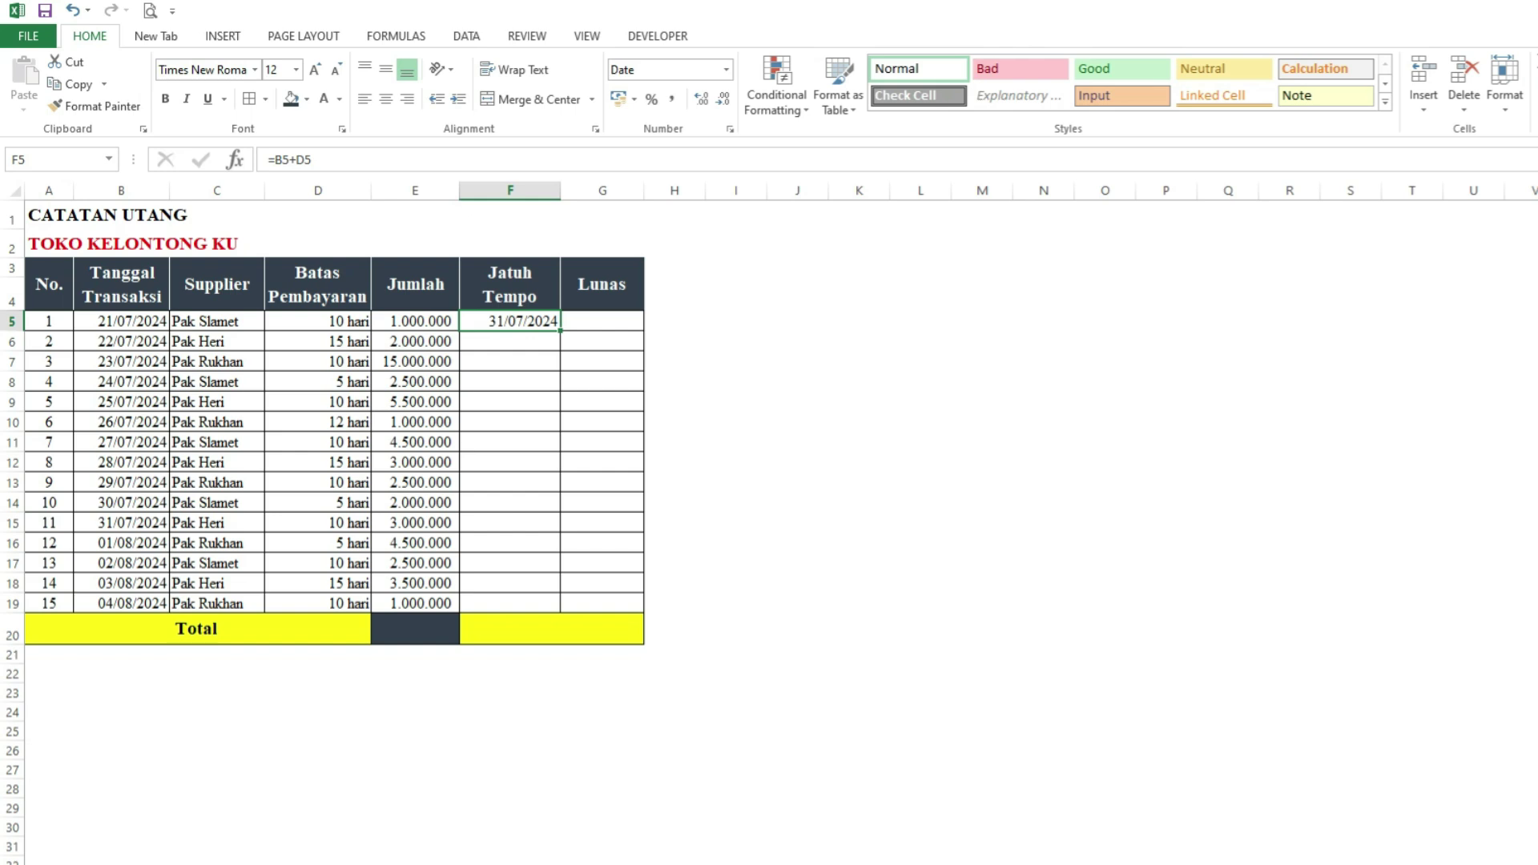
pyautogui.moveTo(560, 330); pyautogui.dragTo(559, 613)
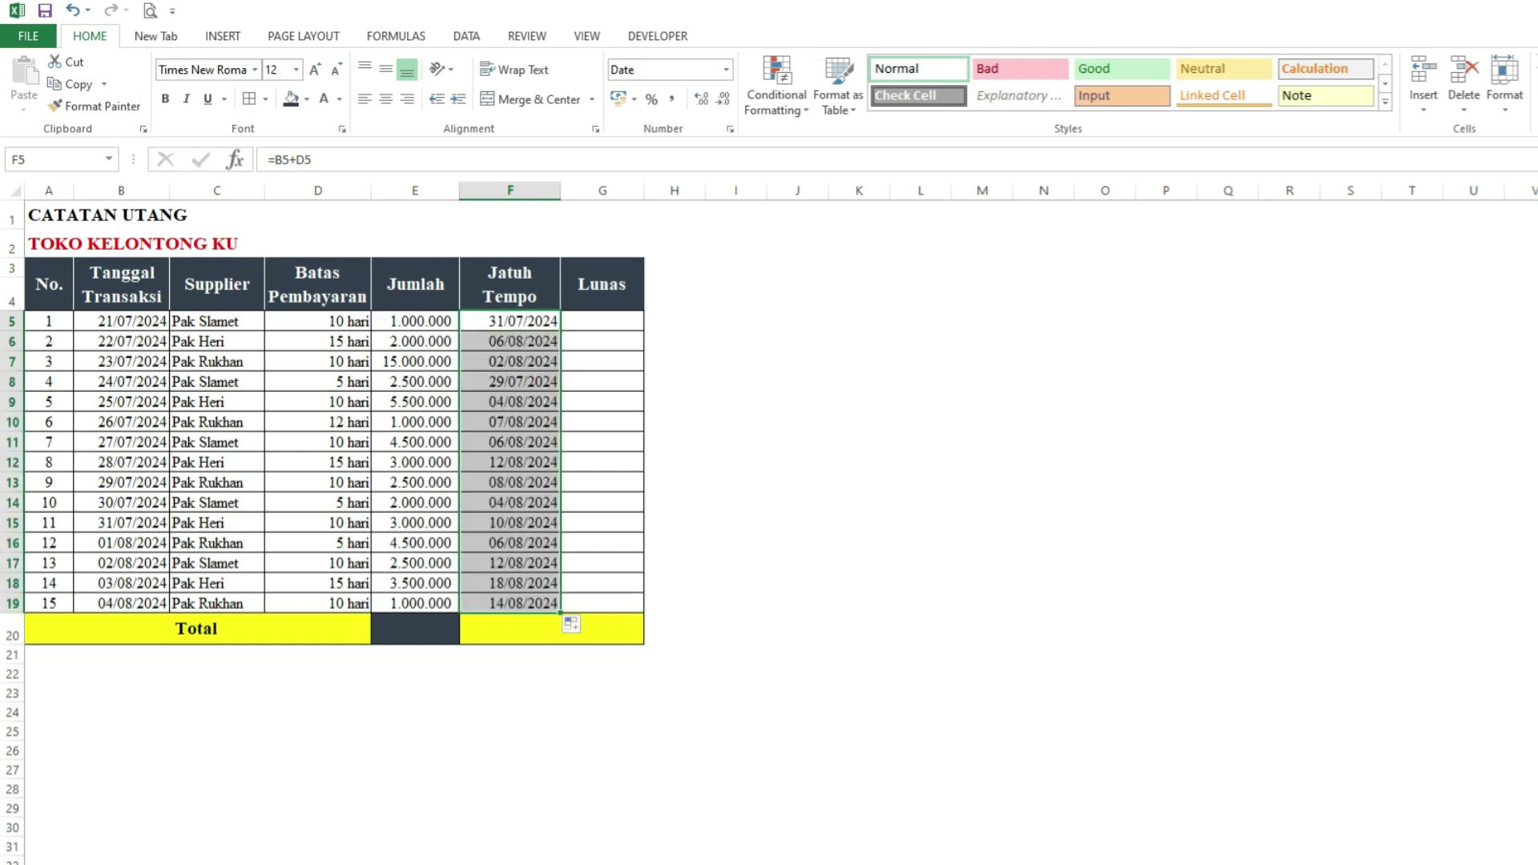
pyautogui.click(121, 342)
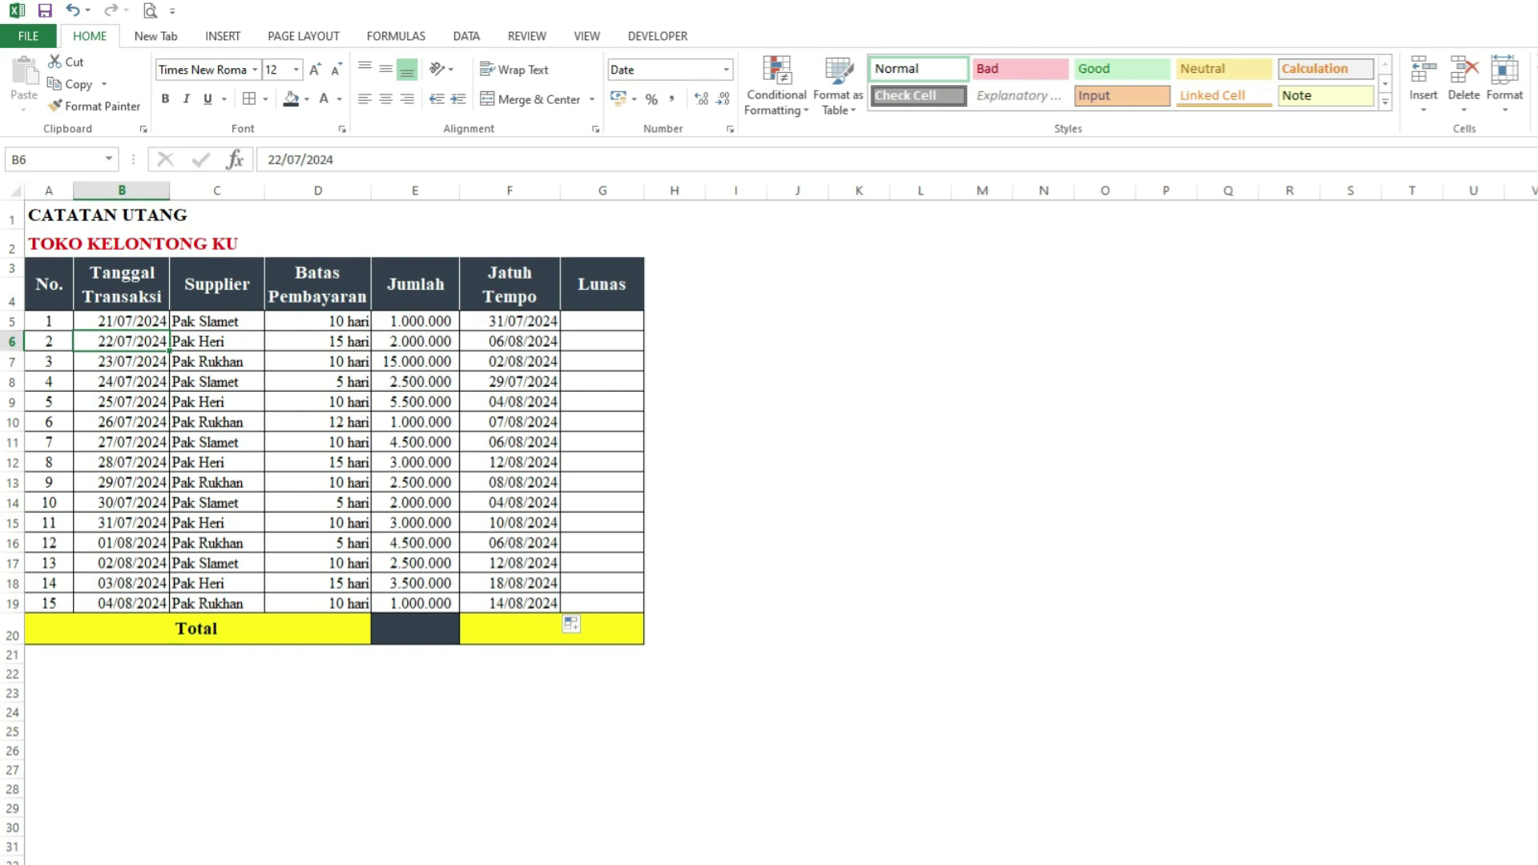
# Total the Jumlah column in E20 with the formula =SUM(E5:E19).
pyautogui.click(415, 629)
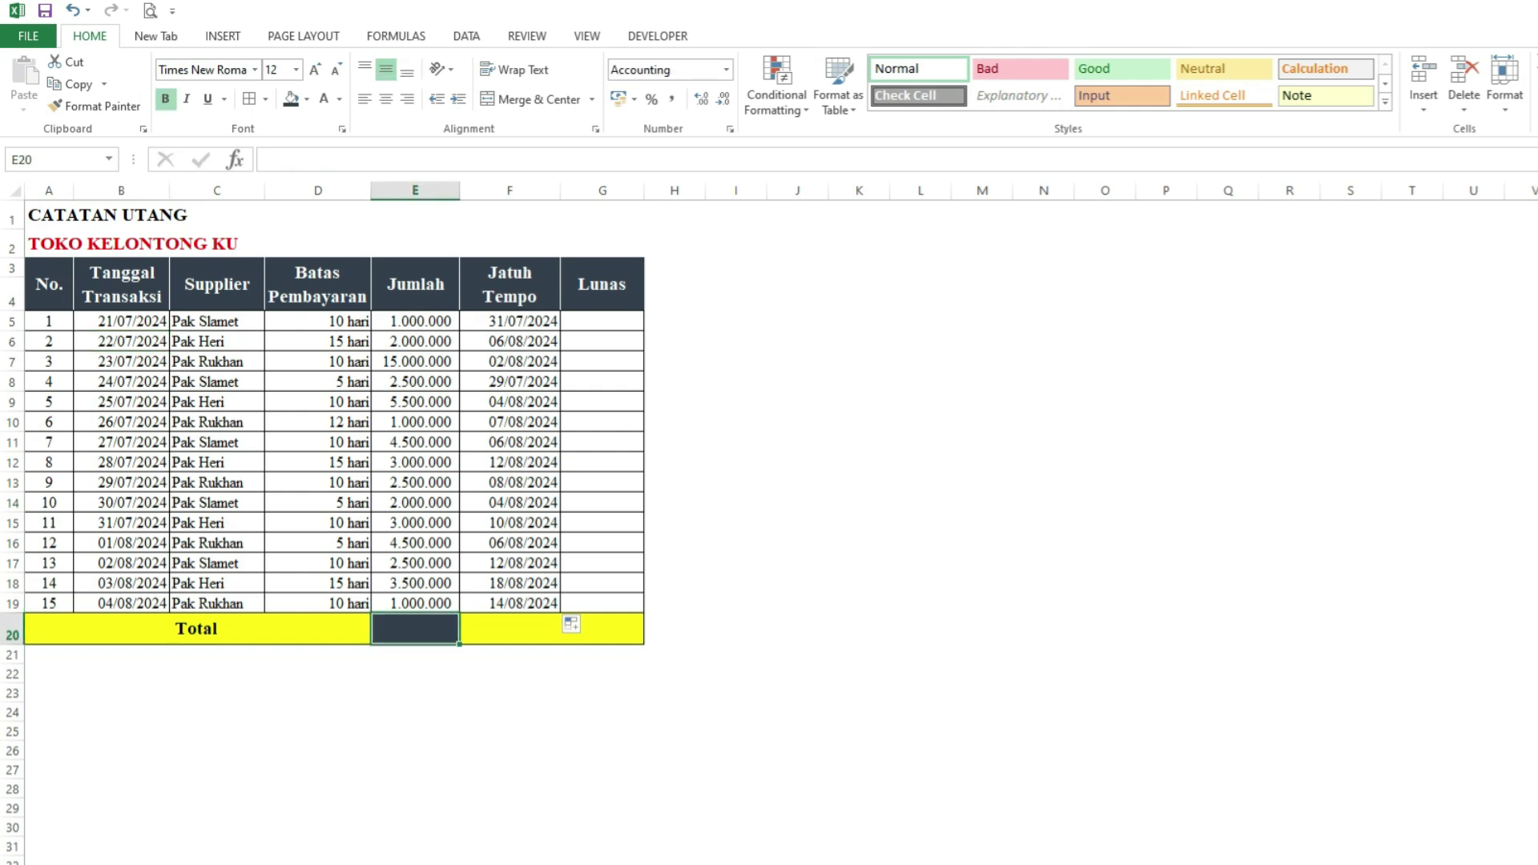
pyautogui.write('=sum')
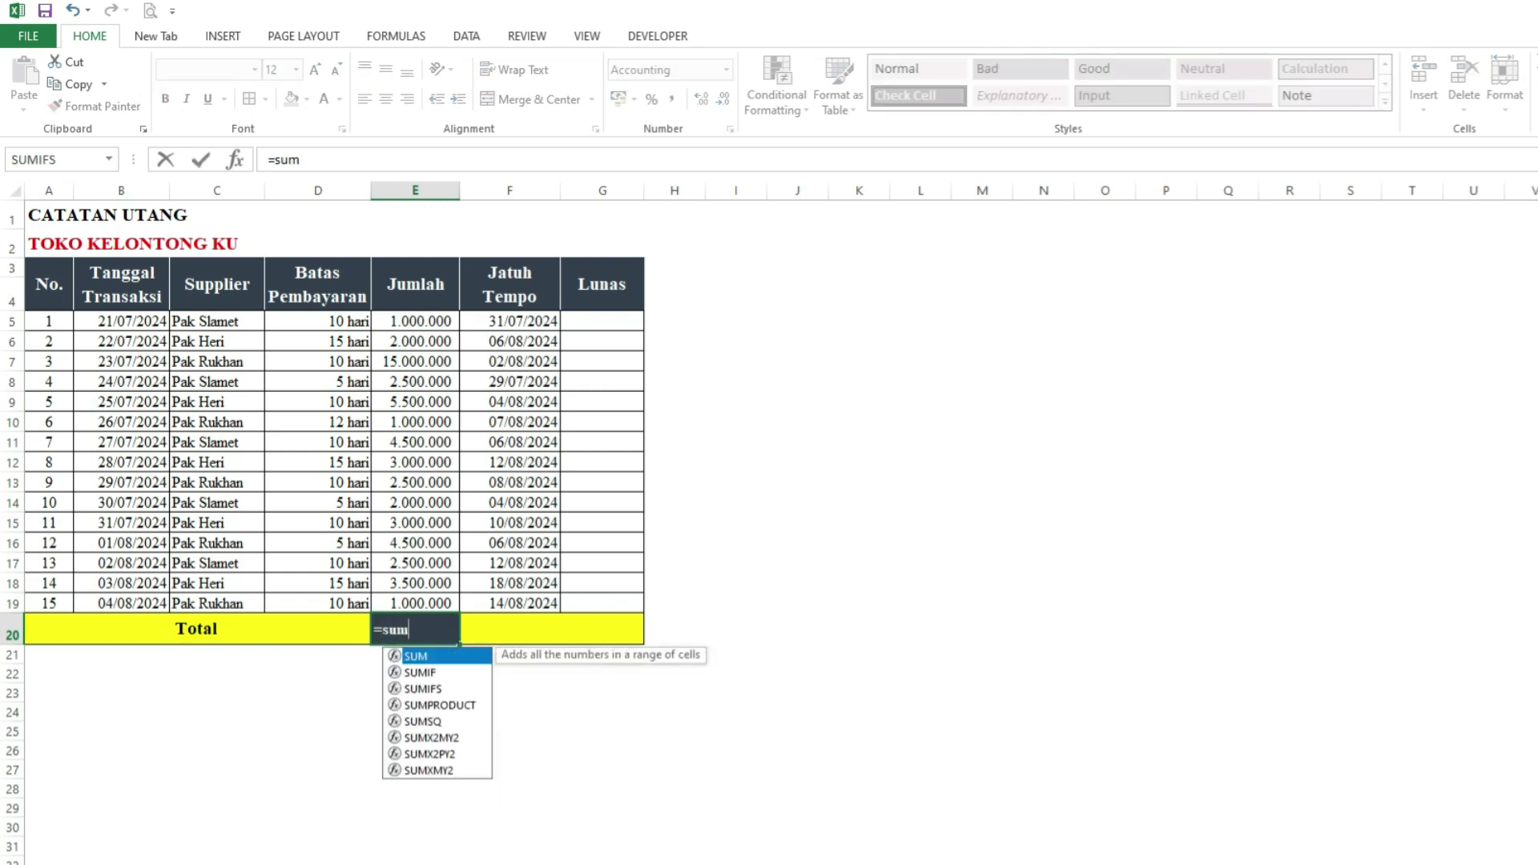
pyautogui.write('(')
pyautogui.moveTo(415, 320); pyautogui.dragTo(424, 602)
pyautogui.write(')')
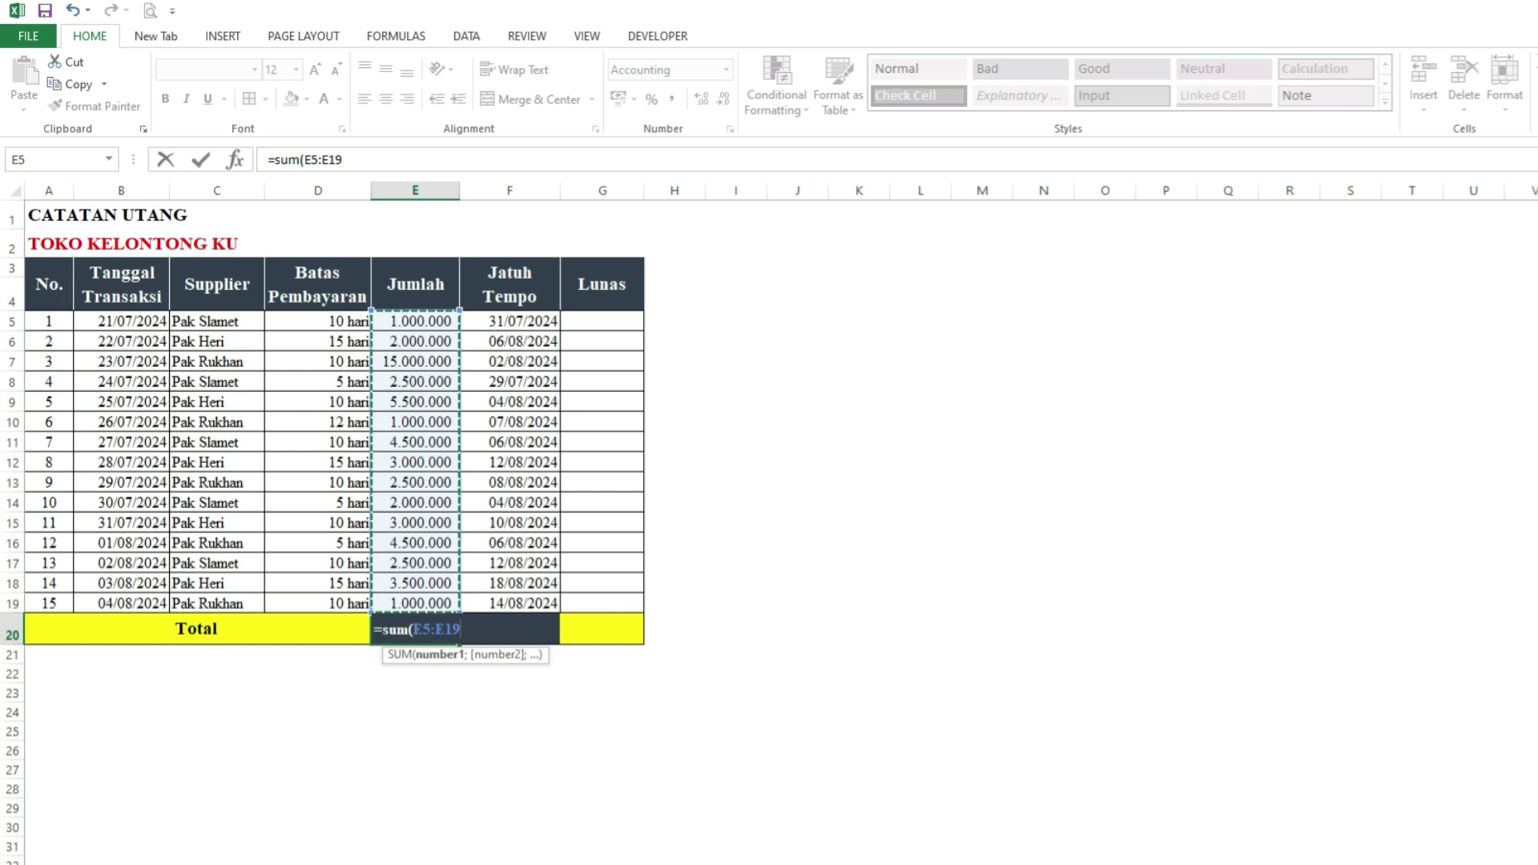
pyautogui.press('Return')
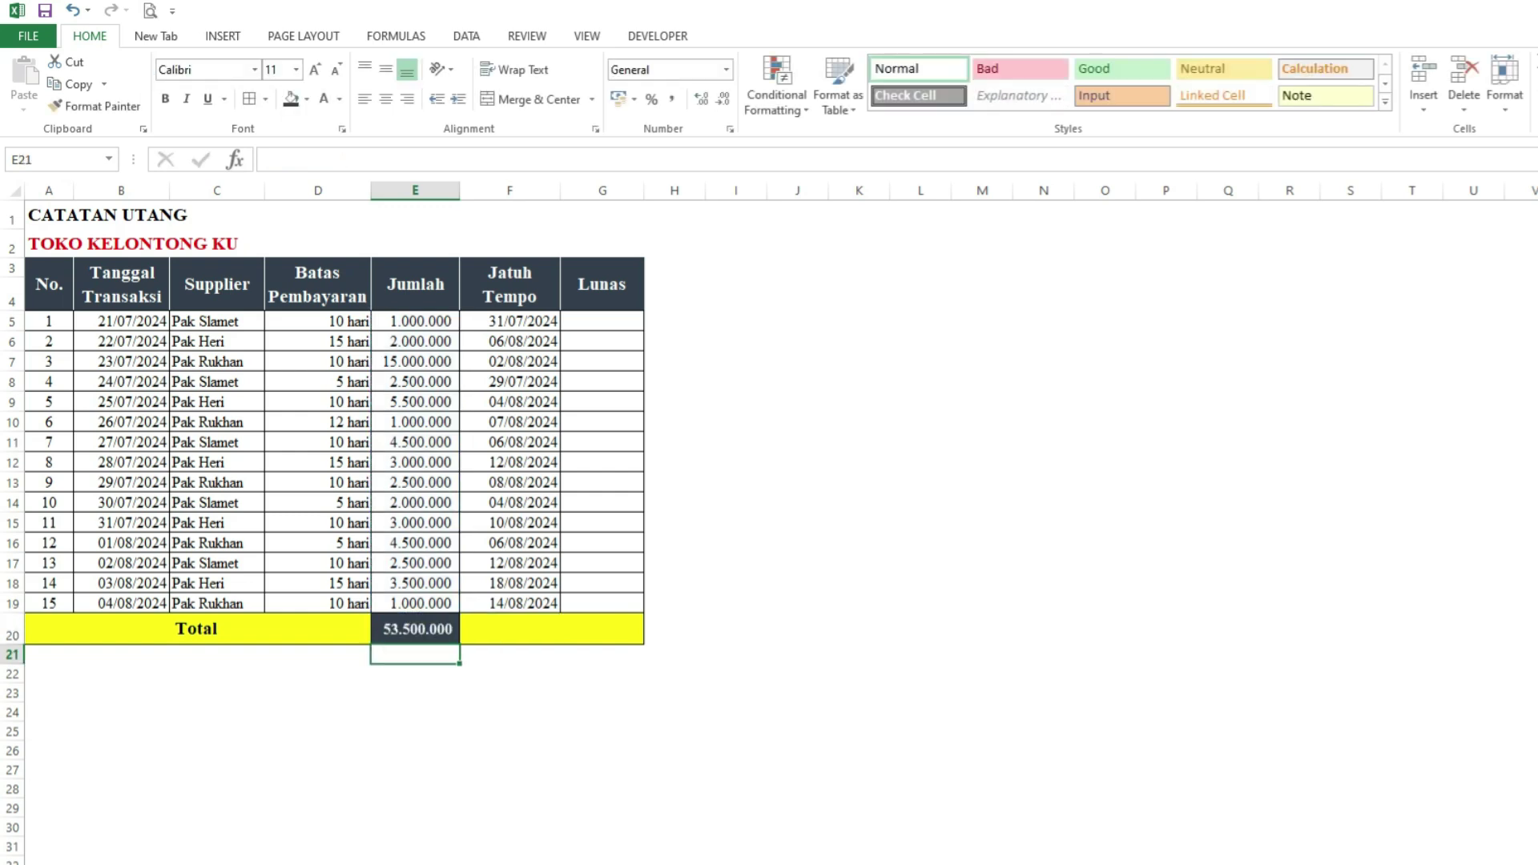
pyautogui.click(415, 628)
pyautogui.click(797, 563)
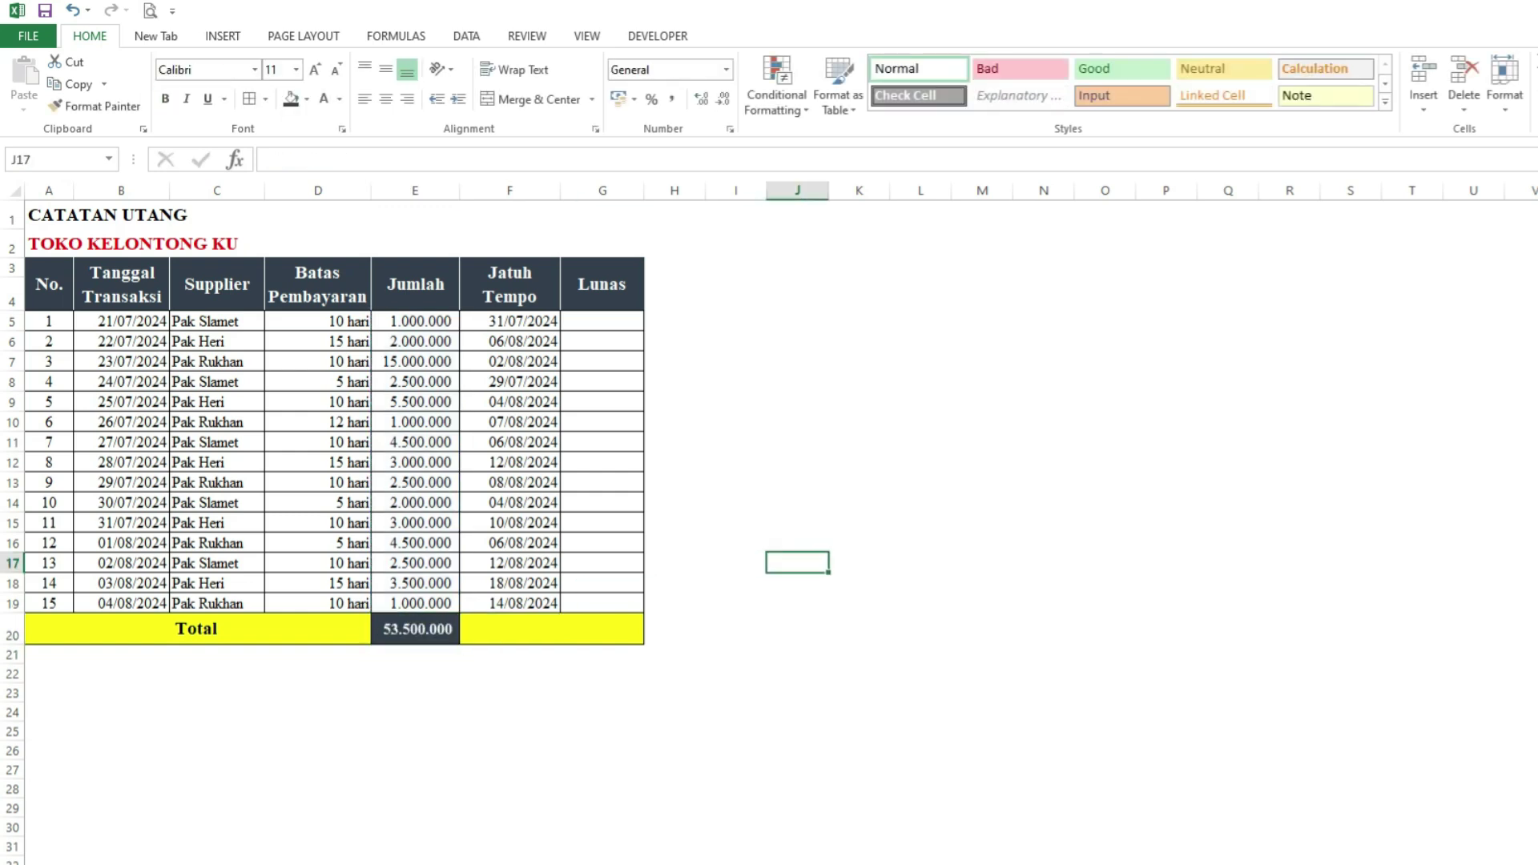
# Select G5 and check in the ribbon customization options whether Developer is enabled, closing them without changes.
pyautogui.click(602, 322)
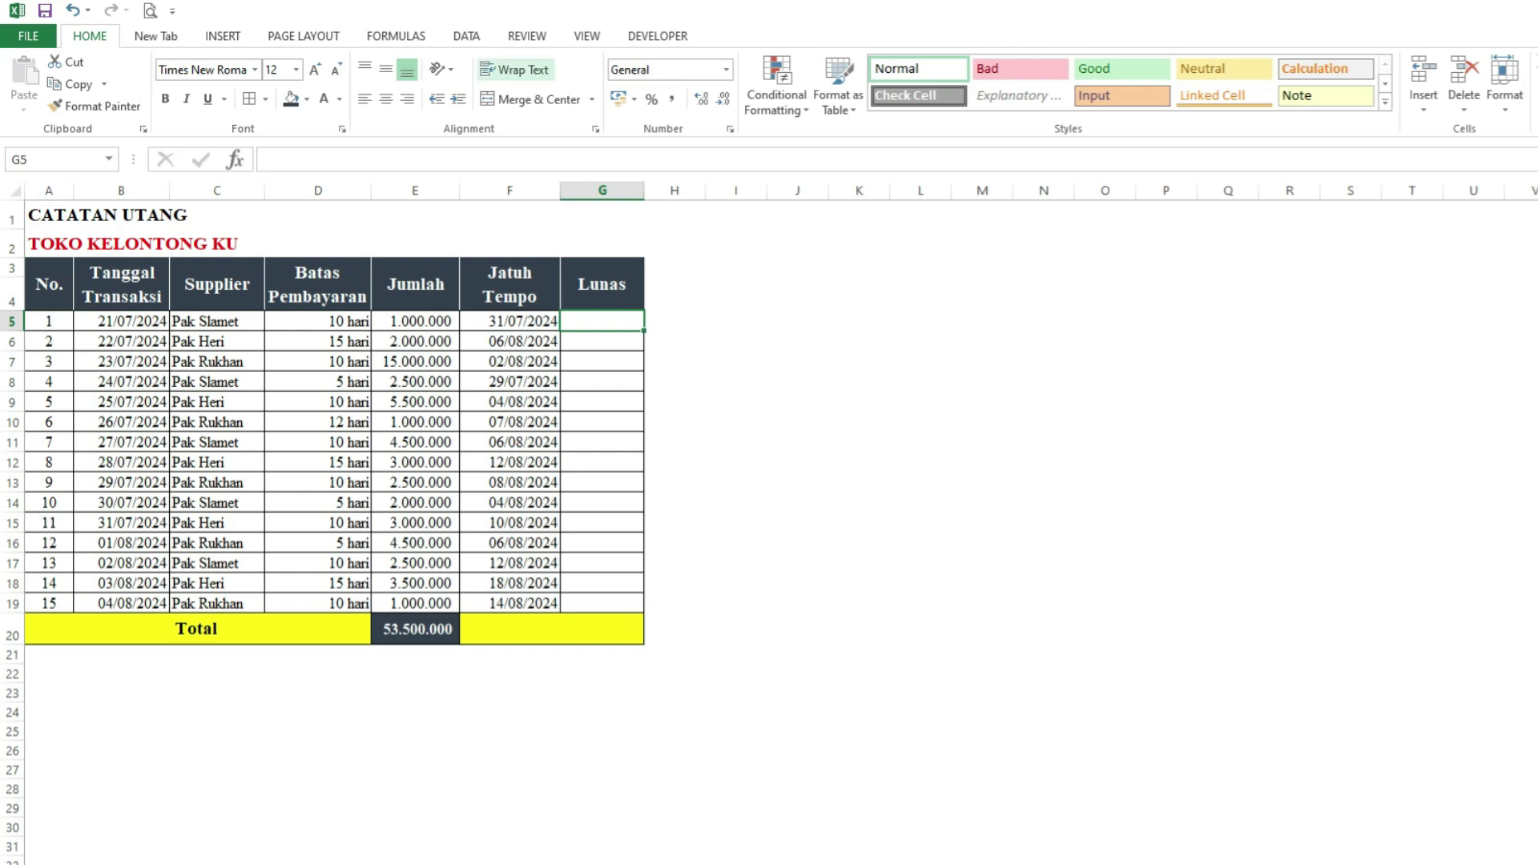
pyautogui.click(658, 36)
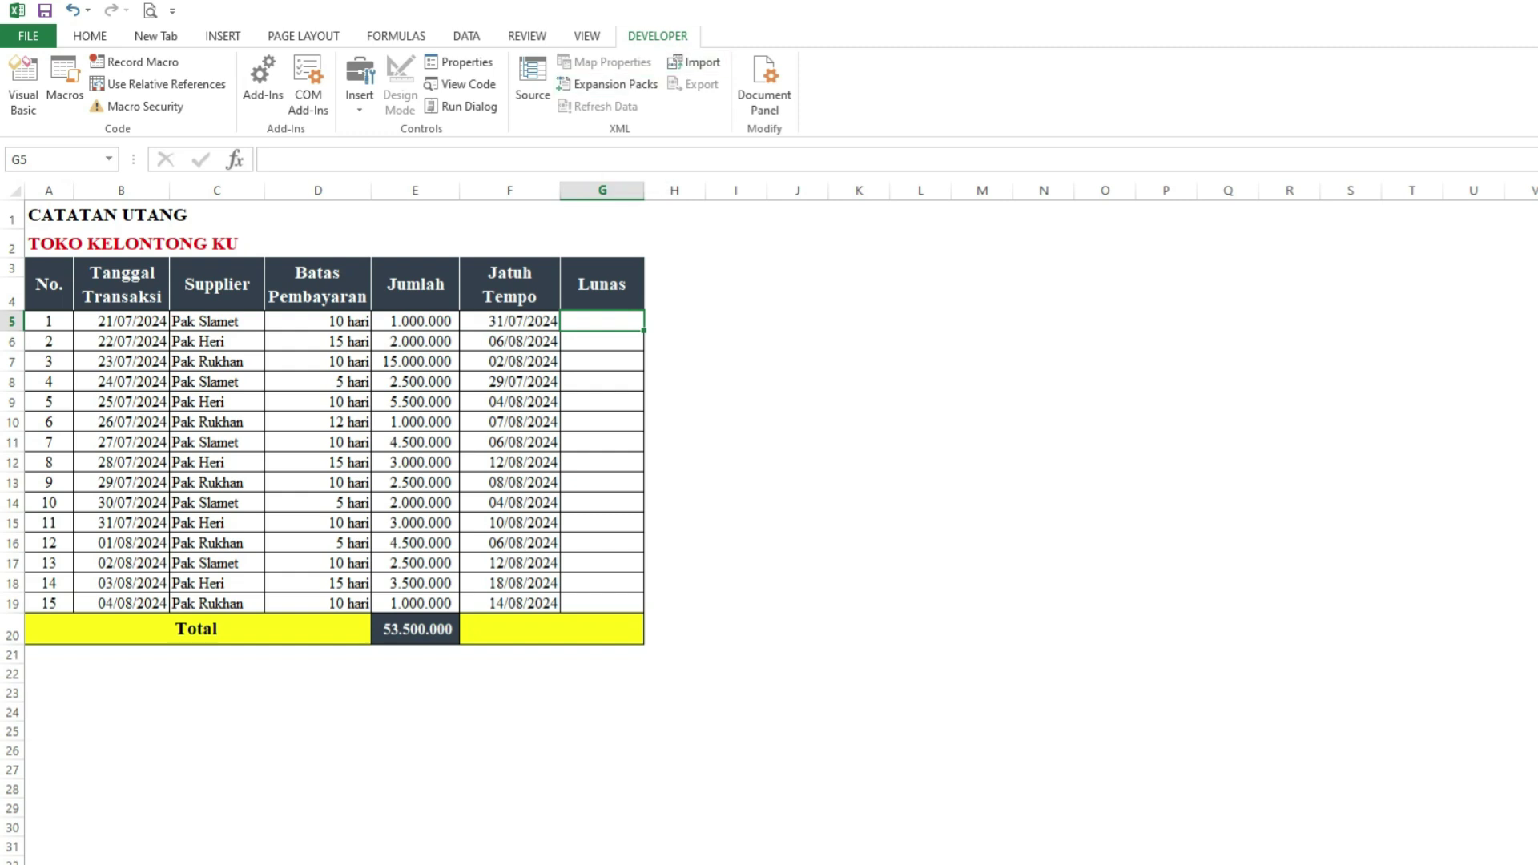
pyautogui.click(28, 36)
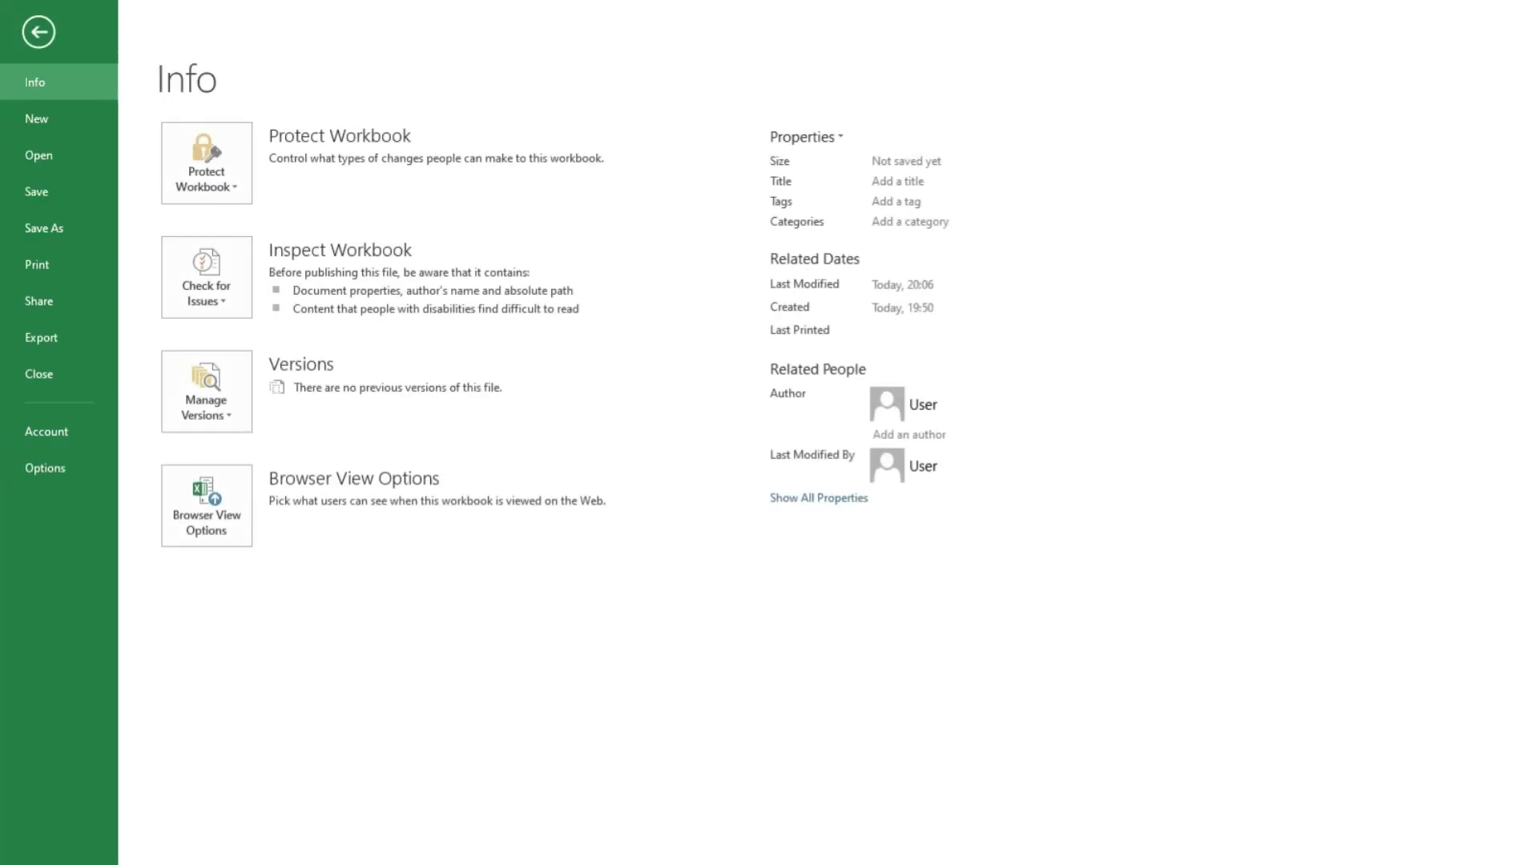
pyautogui.click(45, 468)
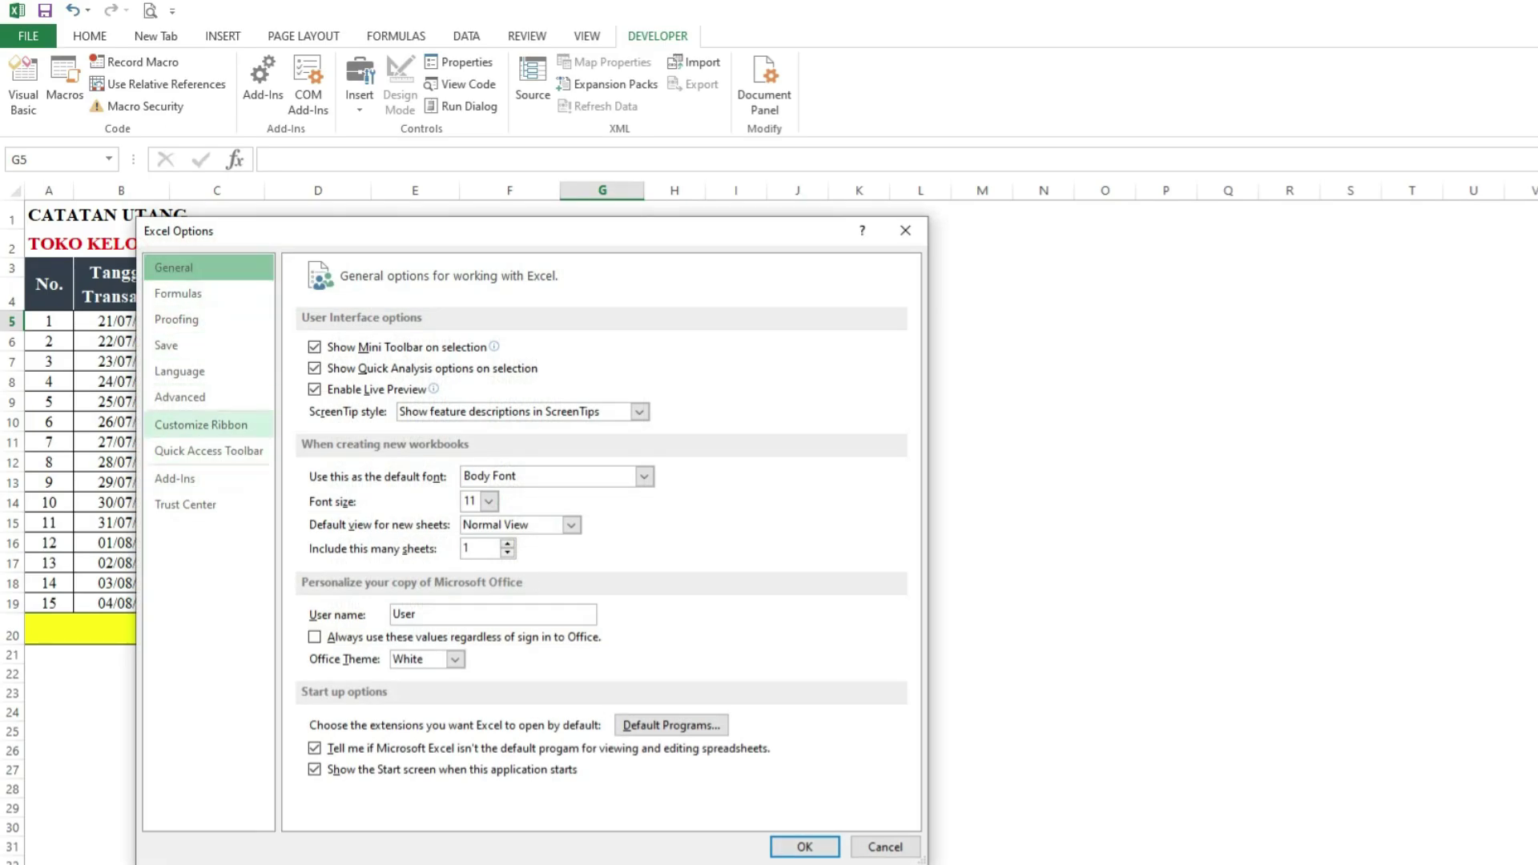
pyautogui.click(200, 425)
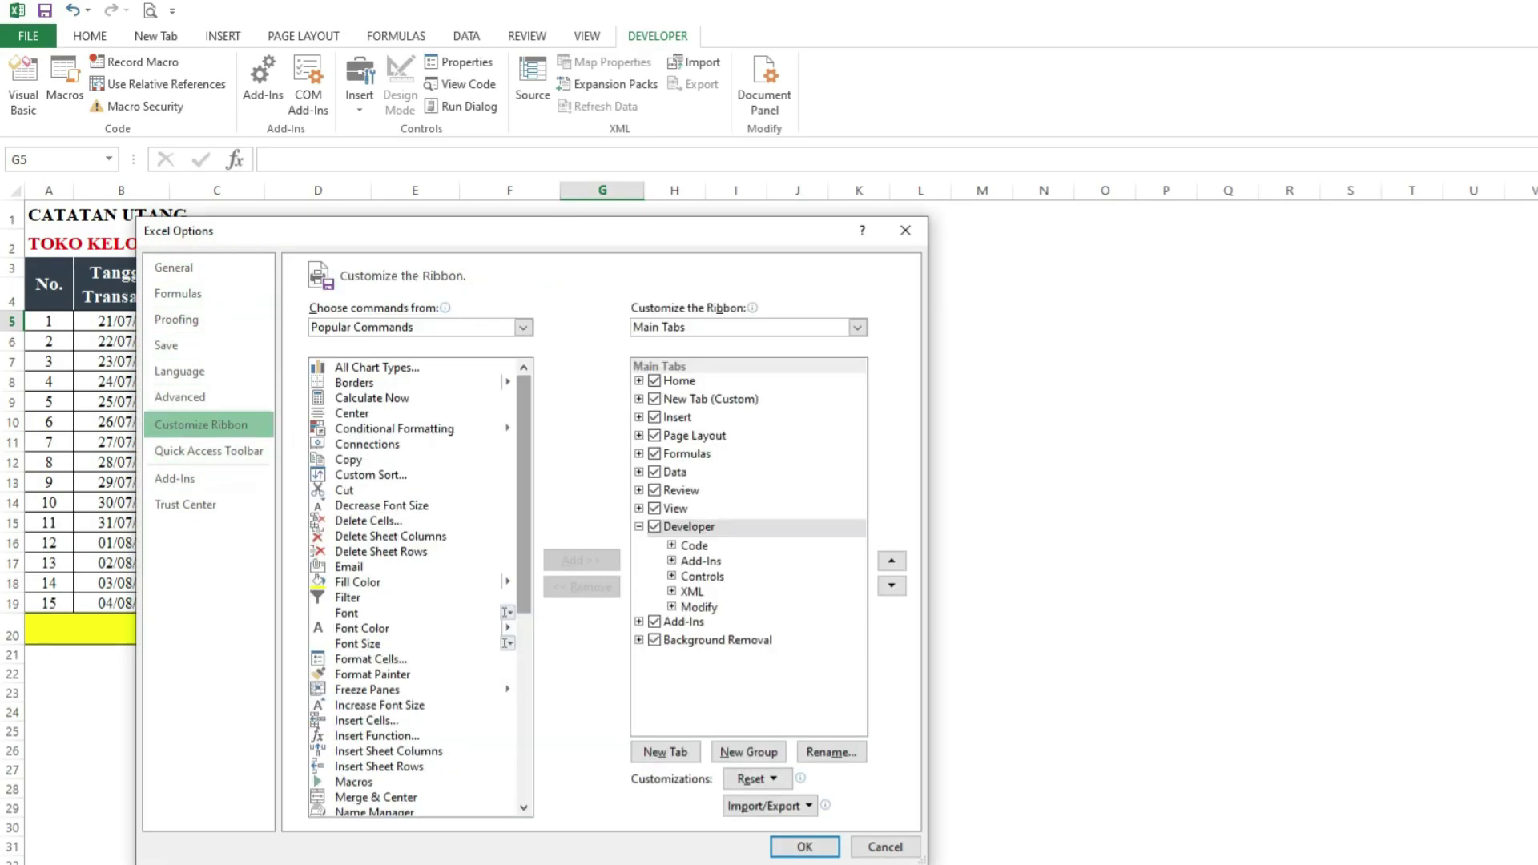
pyautogui.scroll(-1, 421, 587)
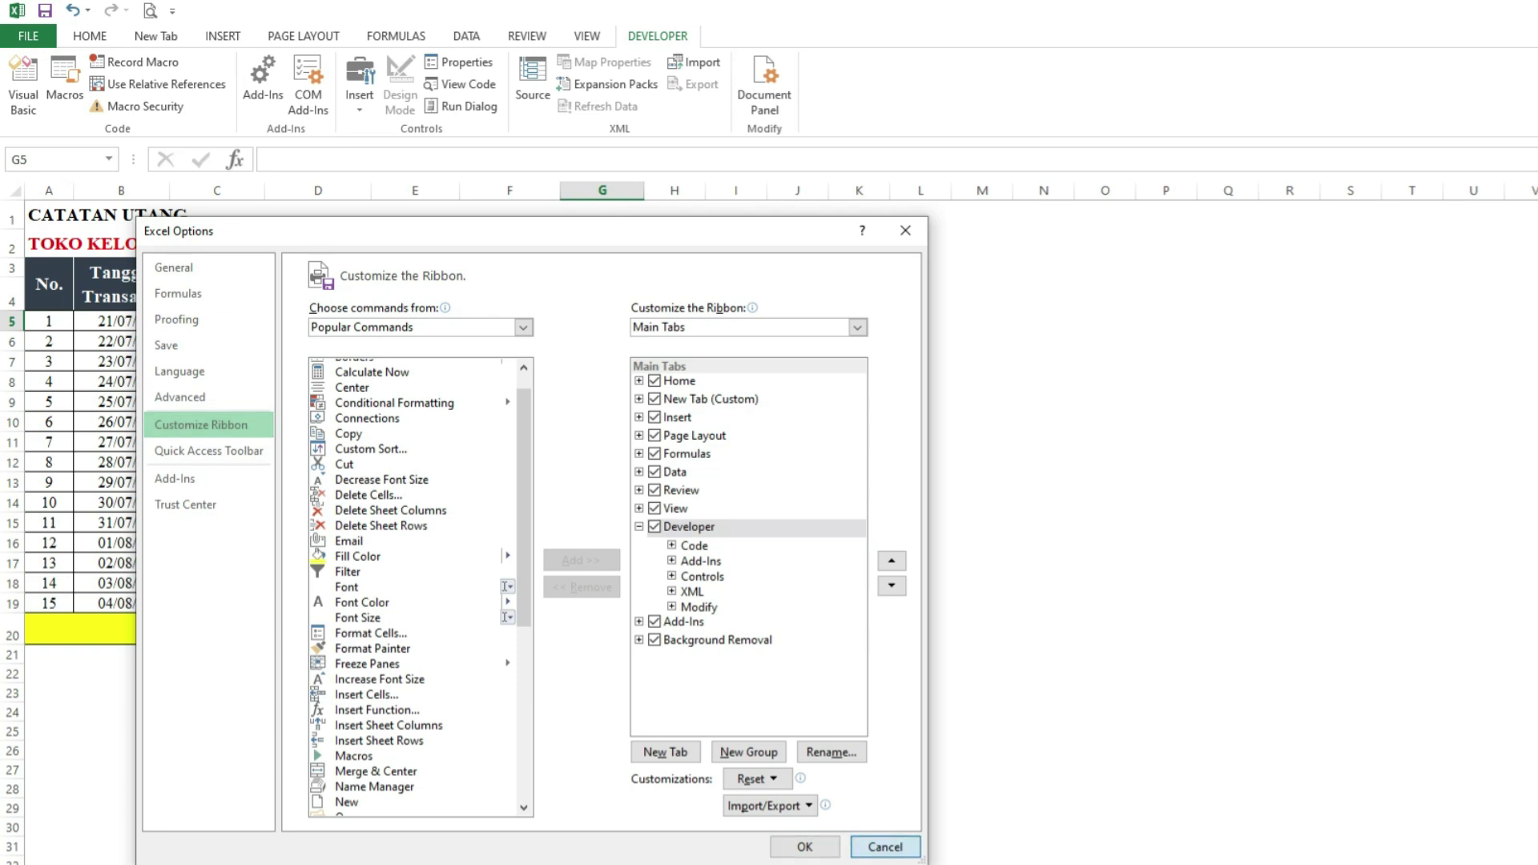
pyautogui.click(885, 846)
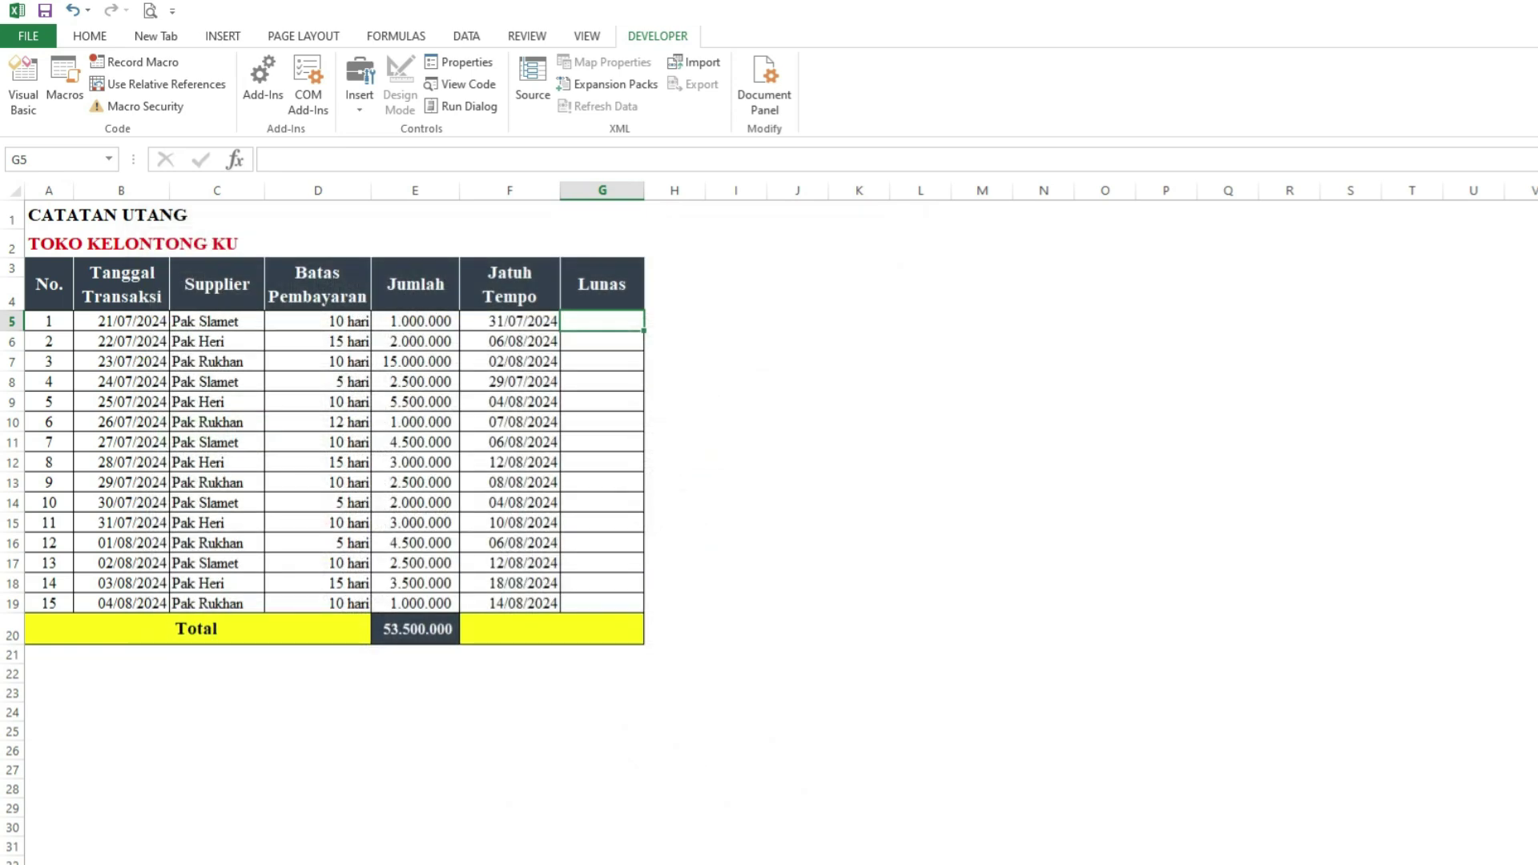
# Insert a form control check box at cell G5 in the Lunas column and remove its caption text.
pyautogui.click(360, 88)
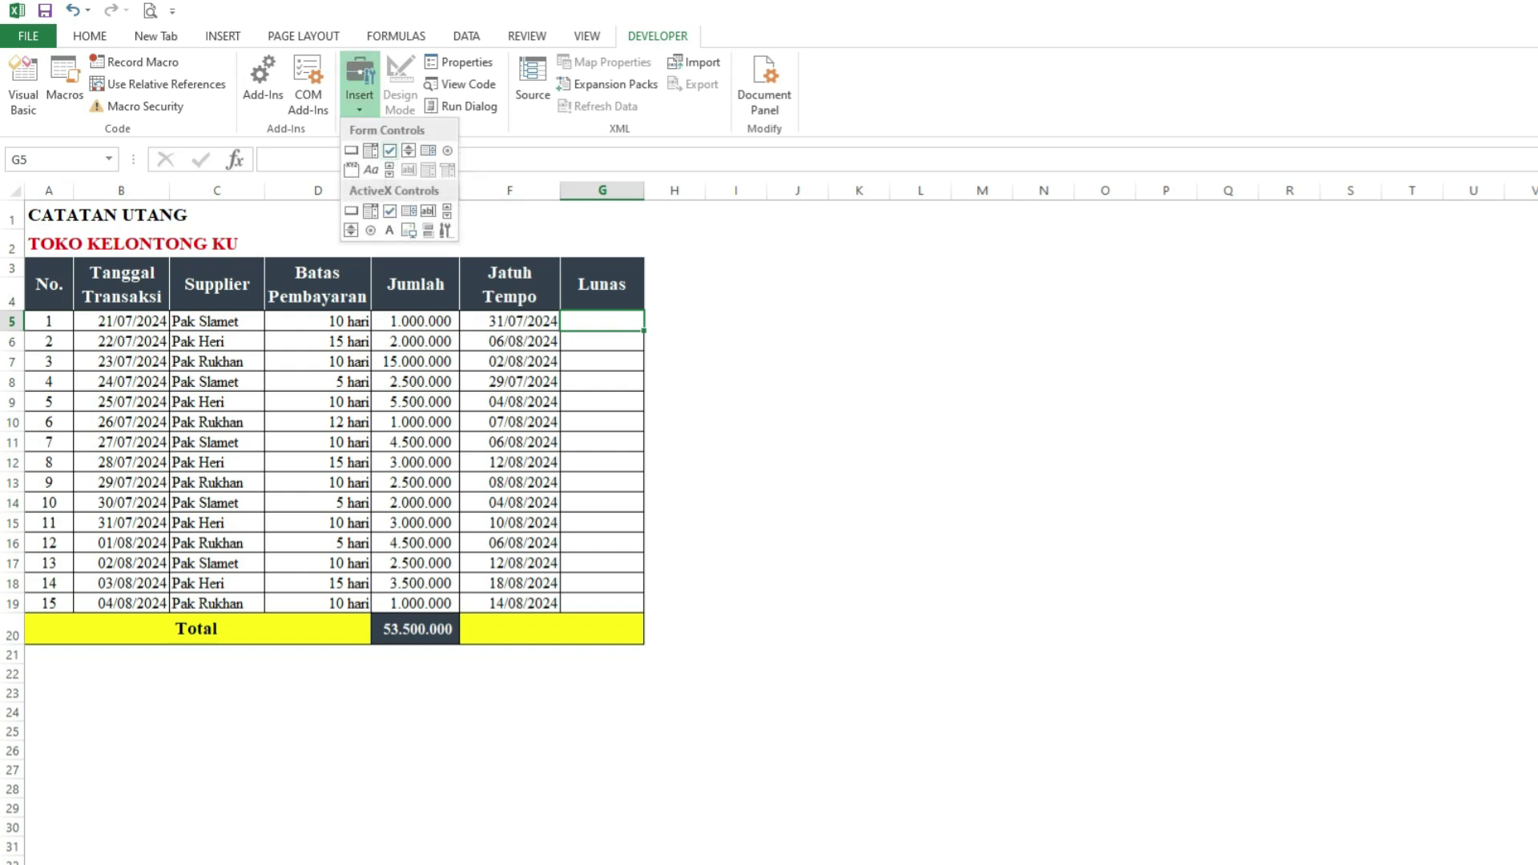
pyautogui.click(389, 150)
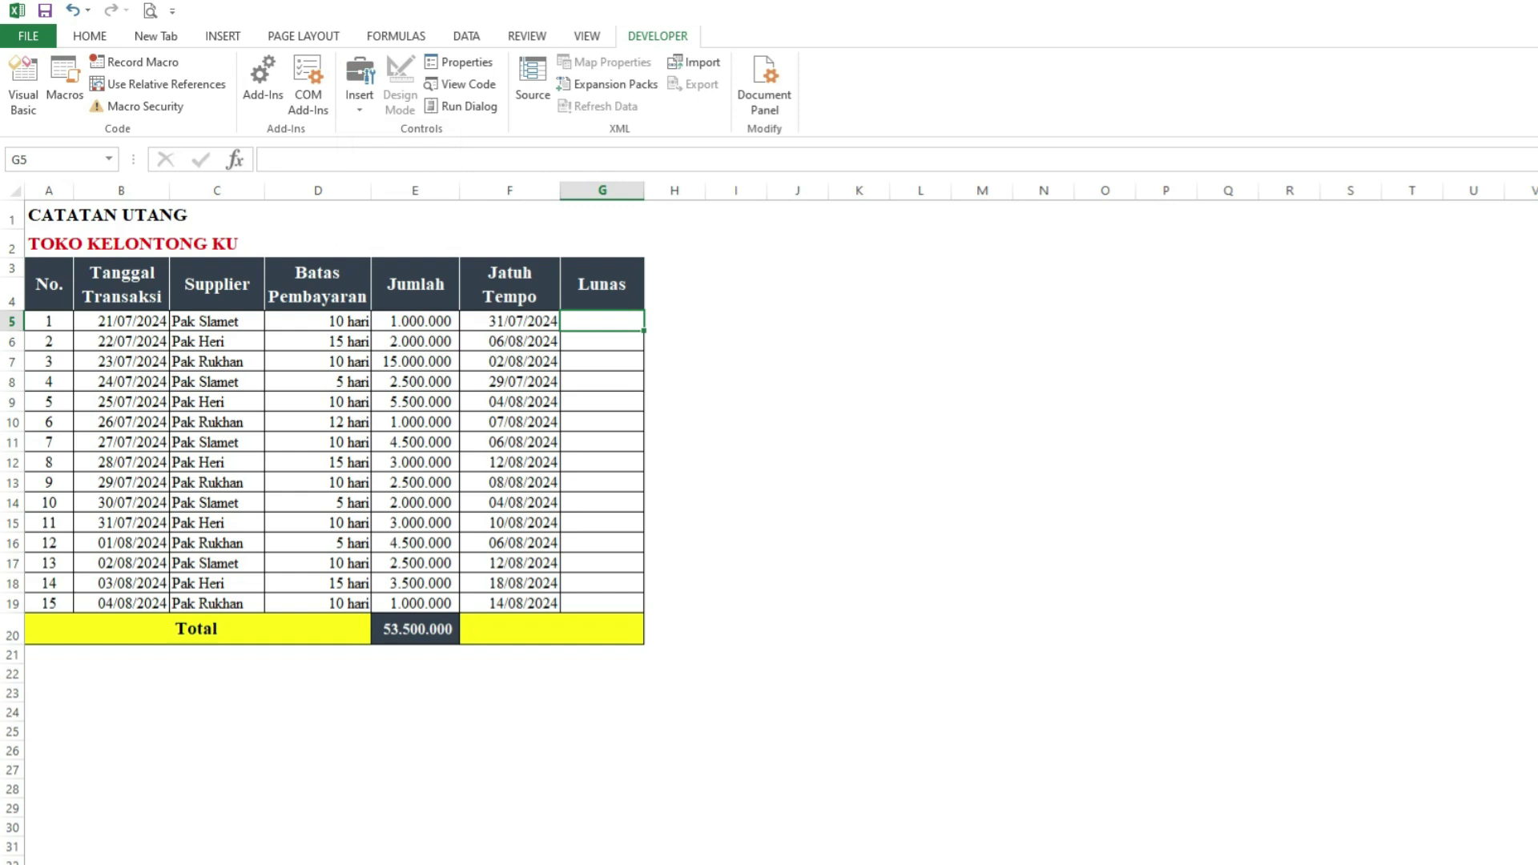
pyautogui.click(591, 319)
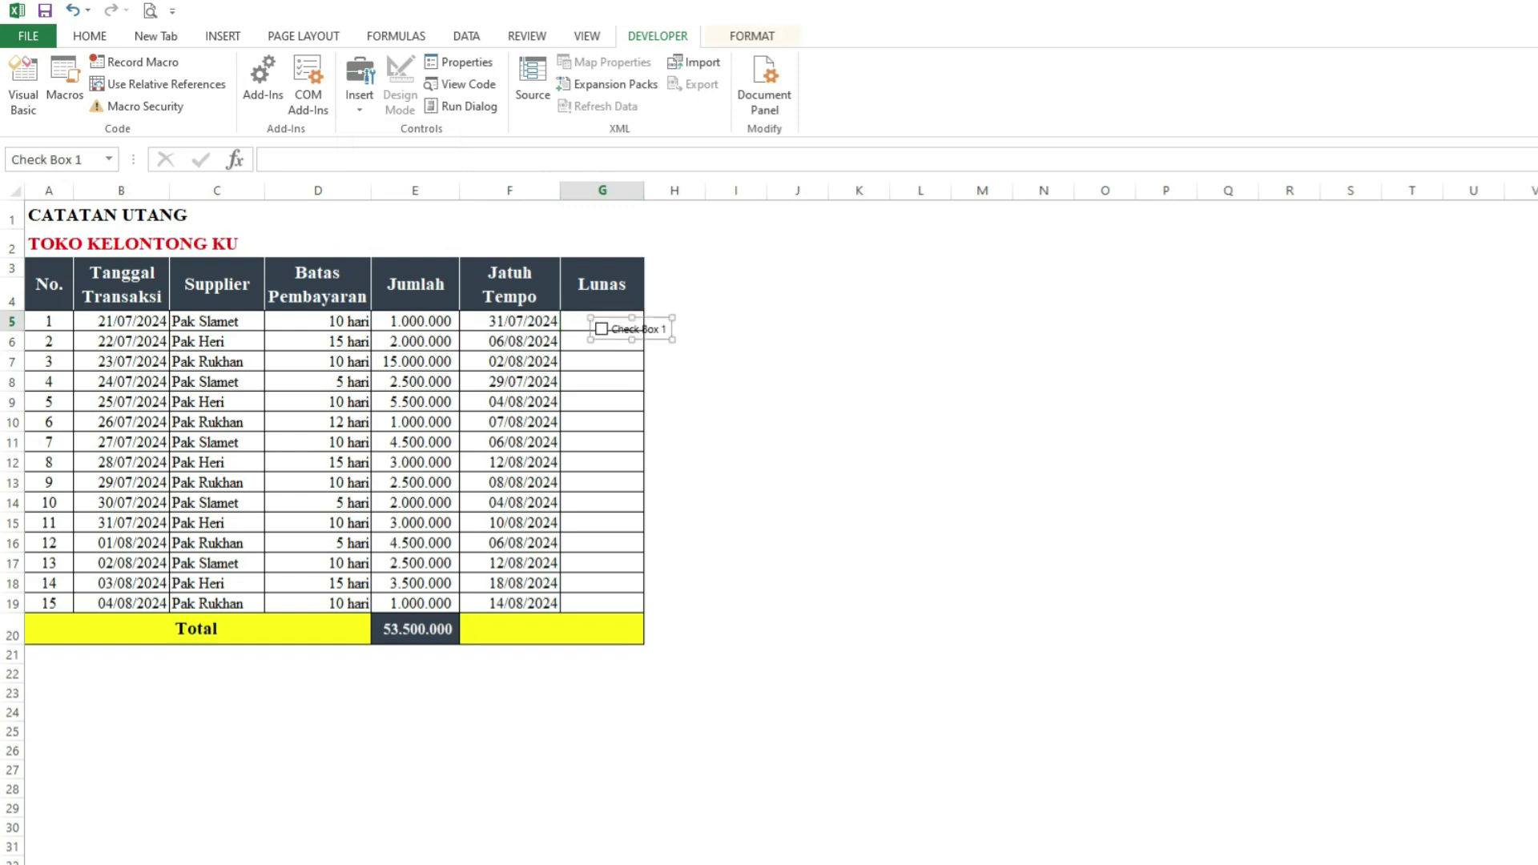
pyautogui.click(610, 328)
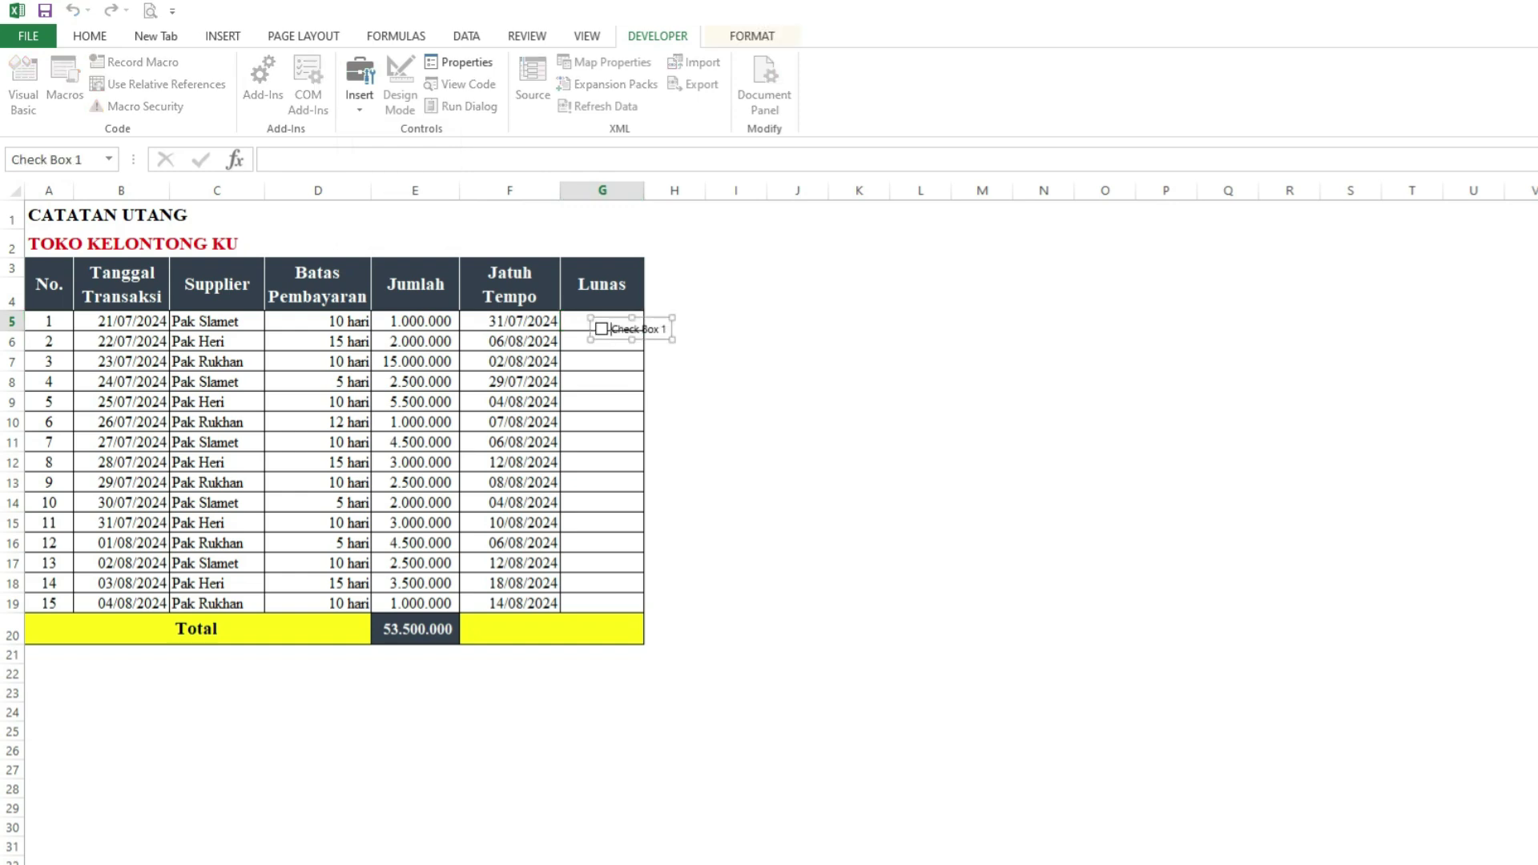
pyautogui.press('Delete')
pyautogui.press('Delete')
pyautogui.press('Delete')
pyautogui.press('Delete')
pyautogui.press('Delete')
pyautogui.press('Delete')
pyautogui.press('Delete')
pyautogui.press('Delete')
pyautogui.press('Delete')
pyautogui.press('Delete')
pyautogui.press('Delete')
pyautogui.click(735, 382)
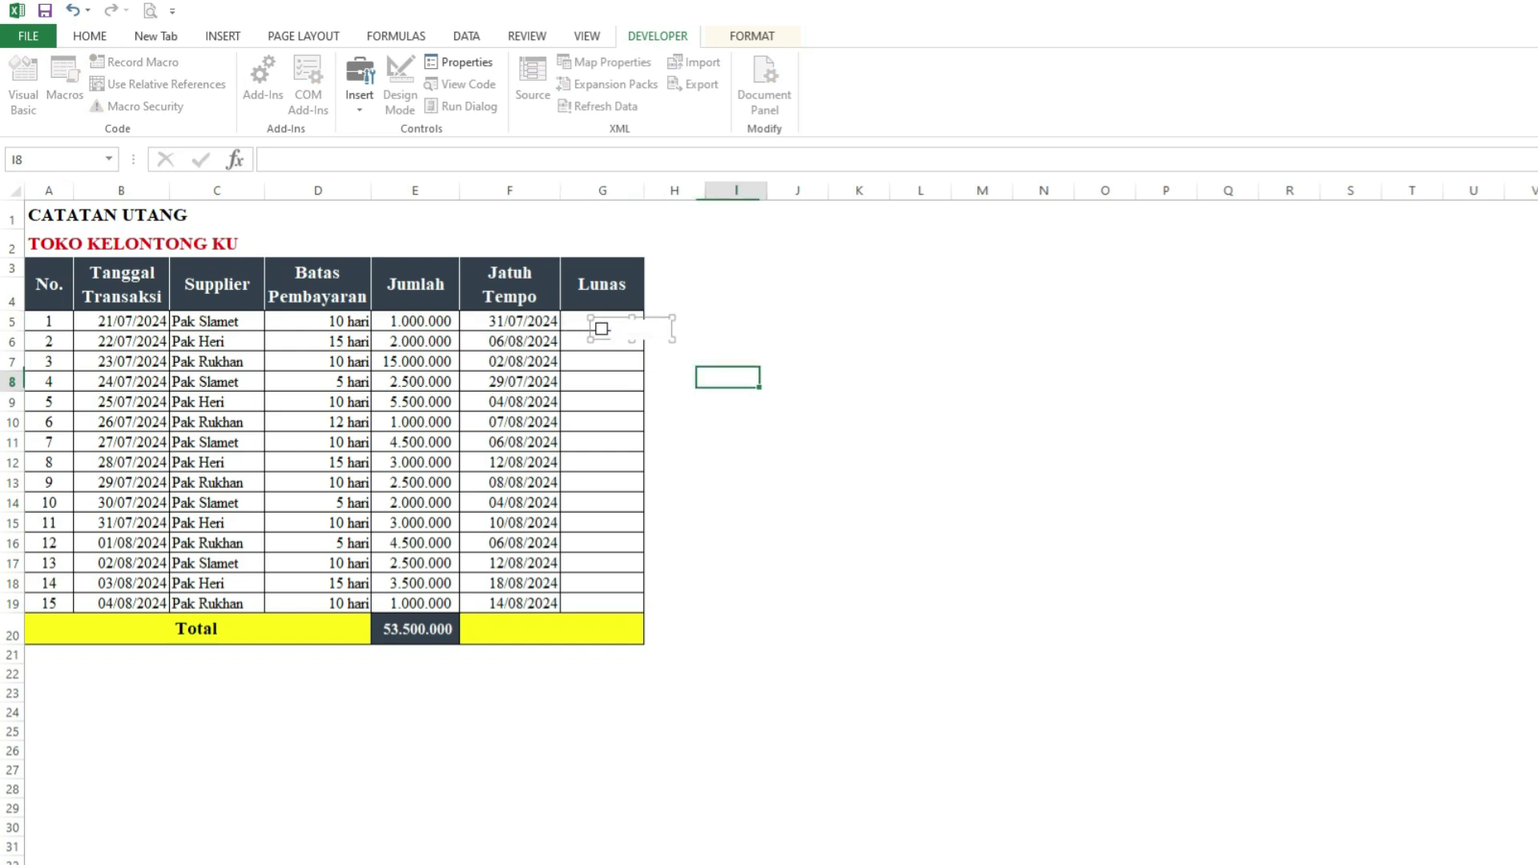
# Nudge the check box up and slightly left until it sits centred within cell G5.
pyautogui.rightClick(602, 328)
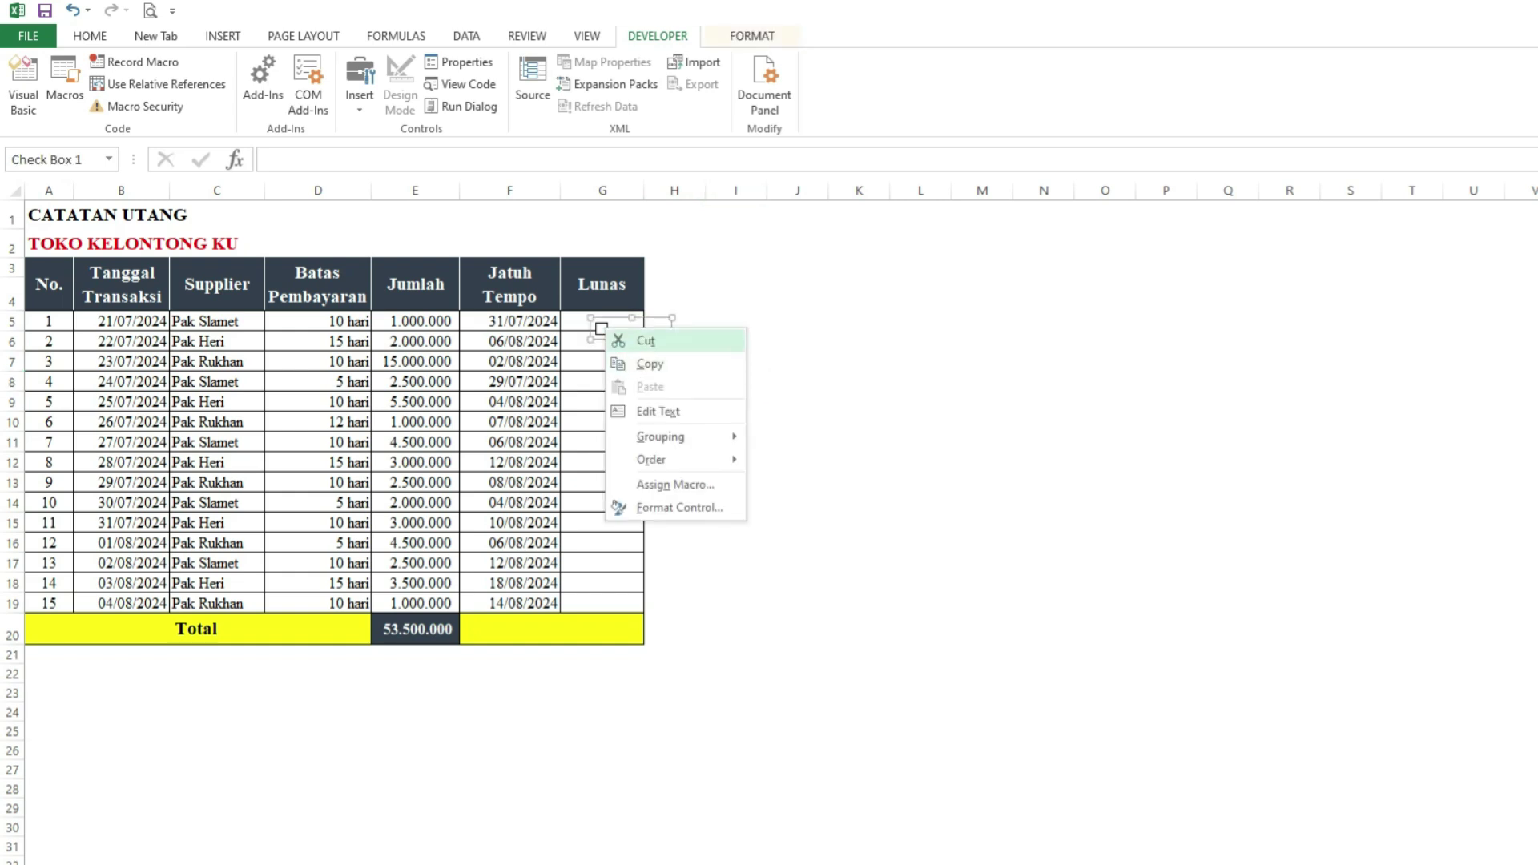
pyautogui.press('Escape')
pyautogui.press('Up')
pyautogui.press('Up')
pyautogui.press('Up')
pyautogui.press('Up')
pyautogui.press('Up')
pyautogui.press('Up')
pyautogui.press('Up')
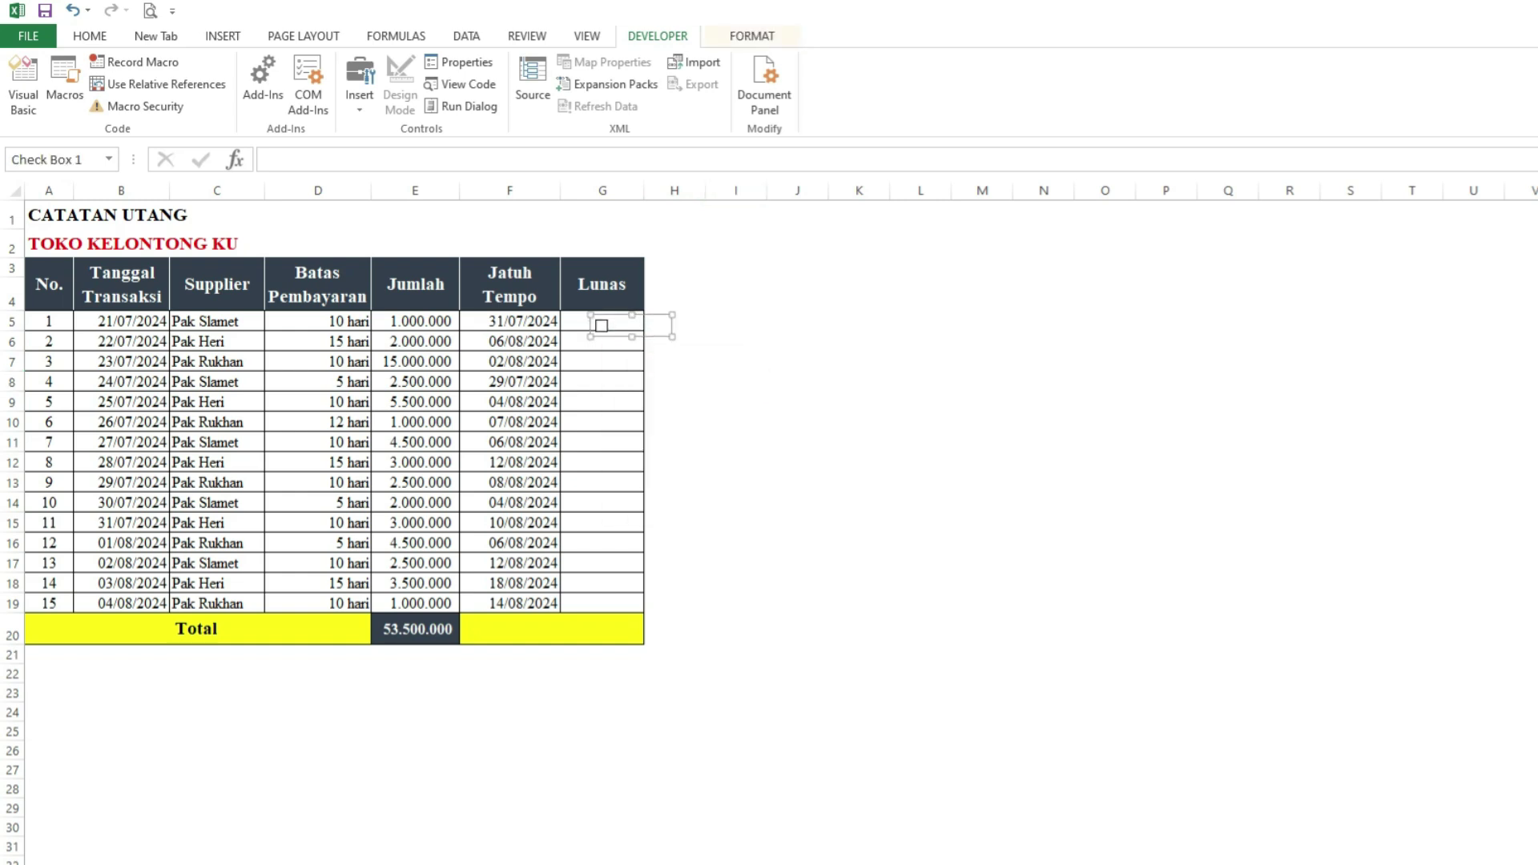
pyautogui.press('Left')
pyautogui.press('Left')
pyautogui.press('Left')
pyautogui.press('Up')
pyautogui.press('Up')
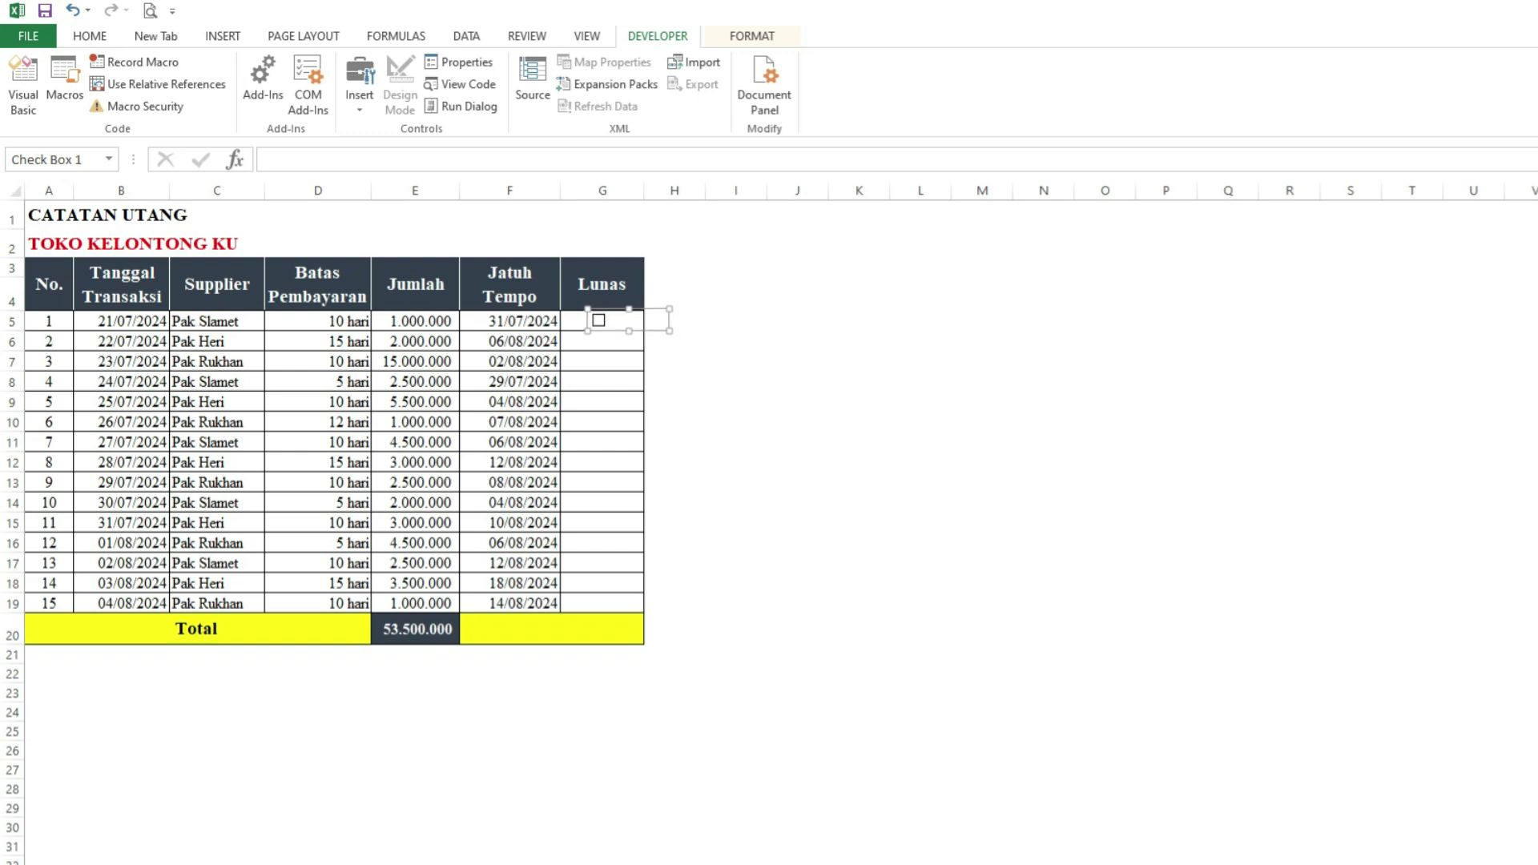
pyautogui.click(736, 320)
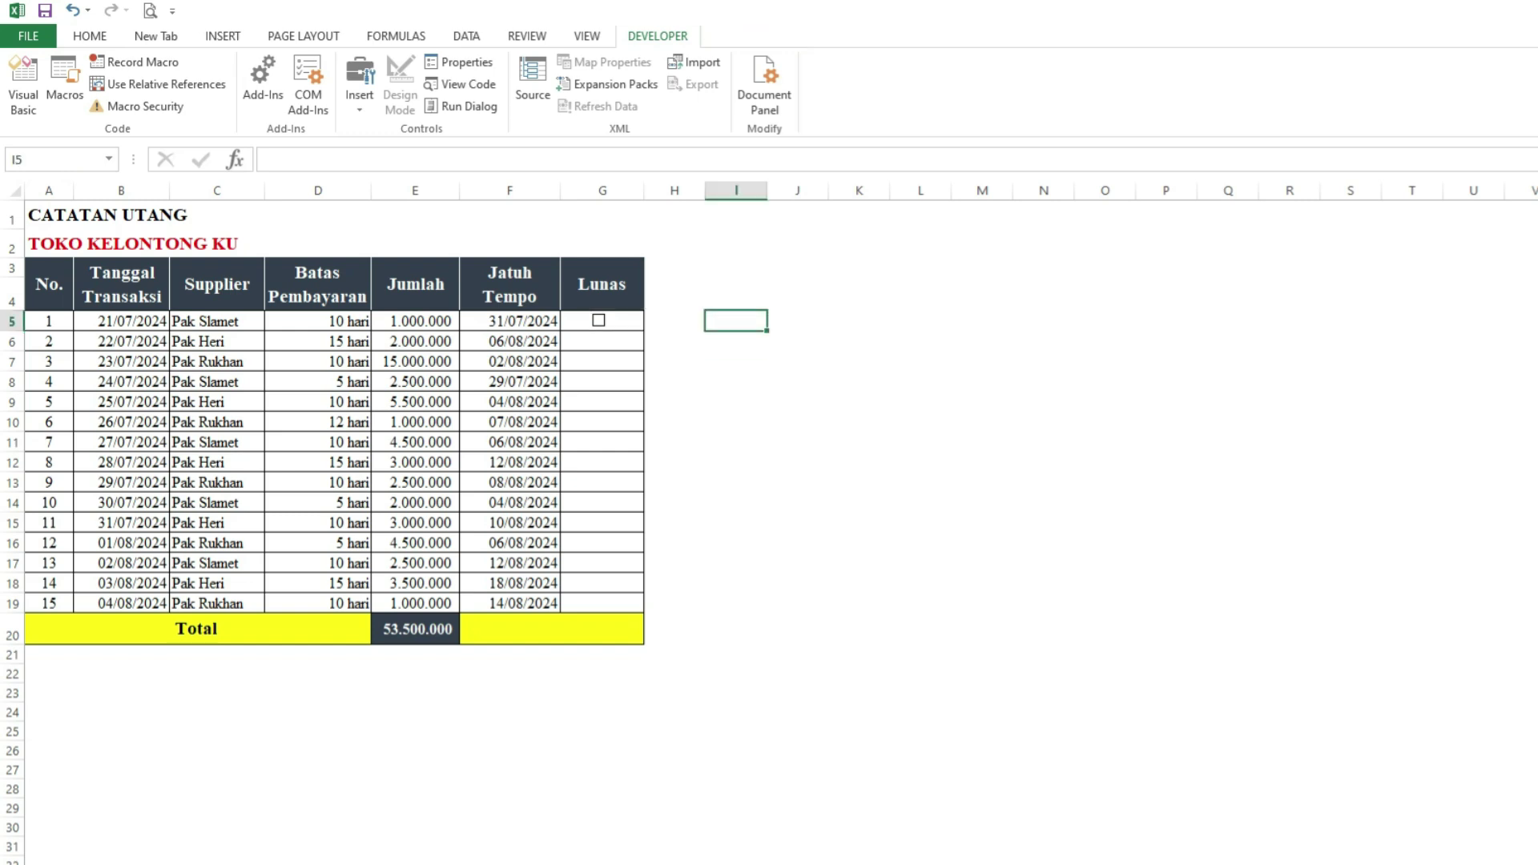
# Link the first Lunas check box to cell $G$5 in its Format Control settings.
pyautogui.click(601, 341)
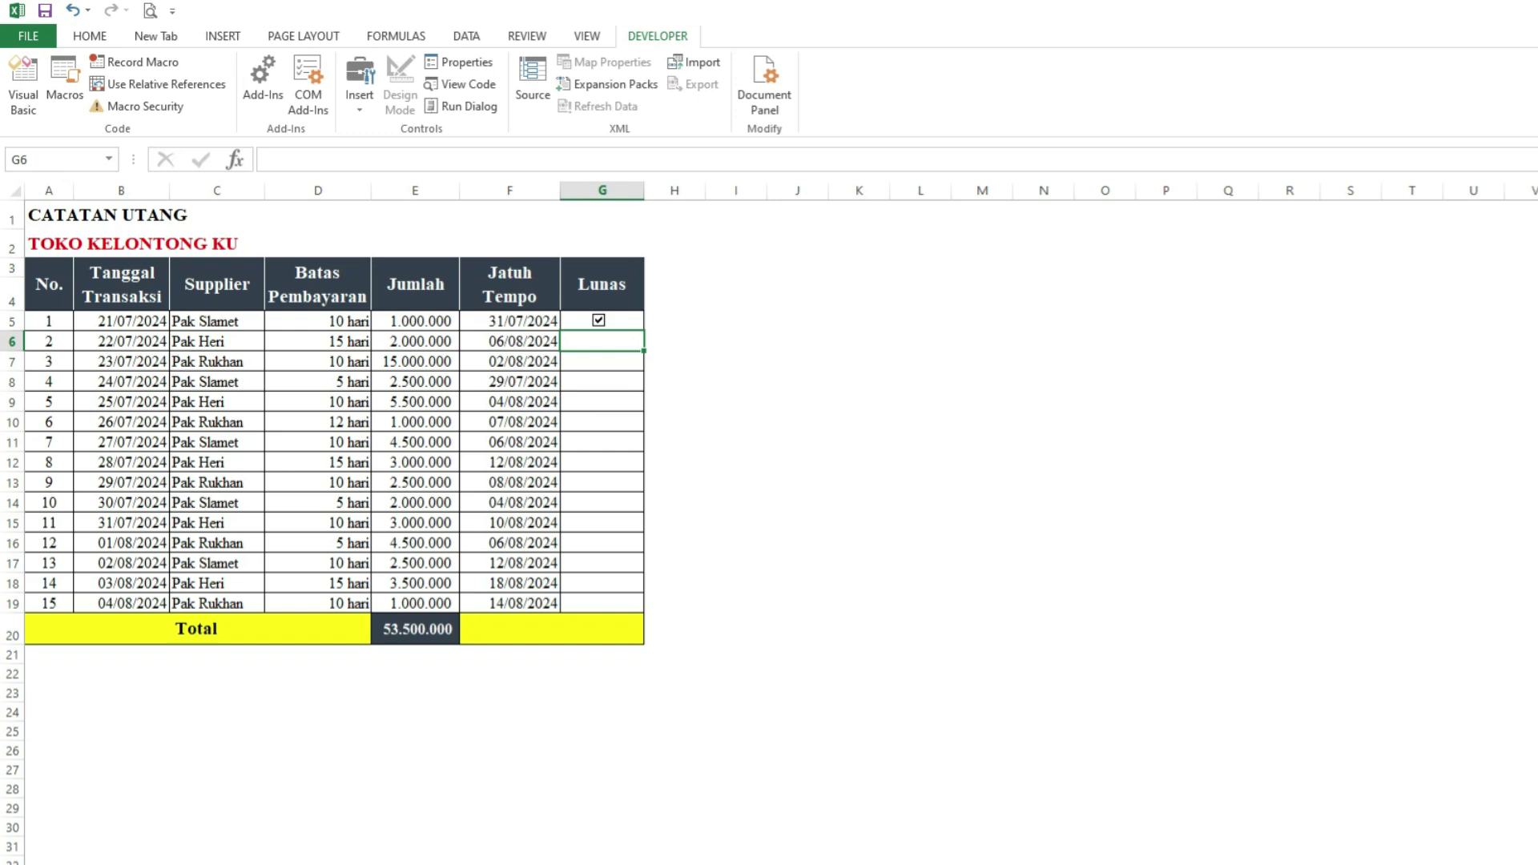
pyautogui.click(601, 381)
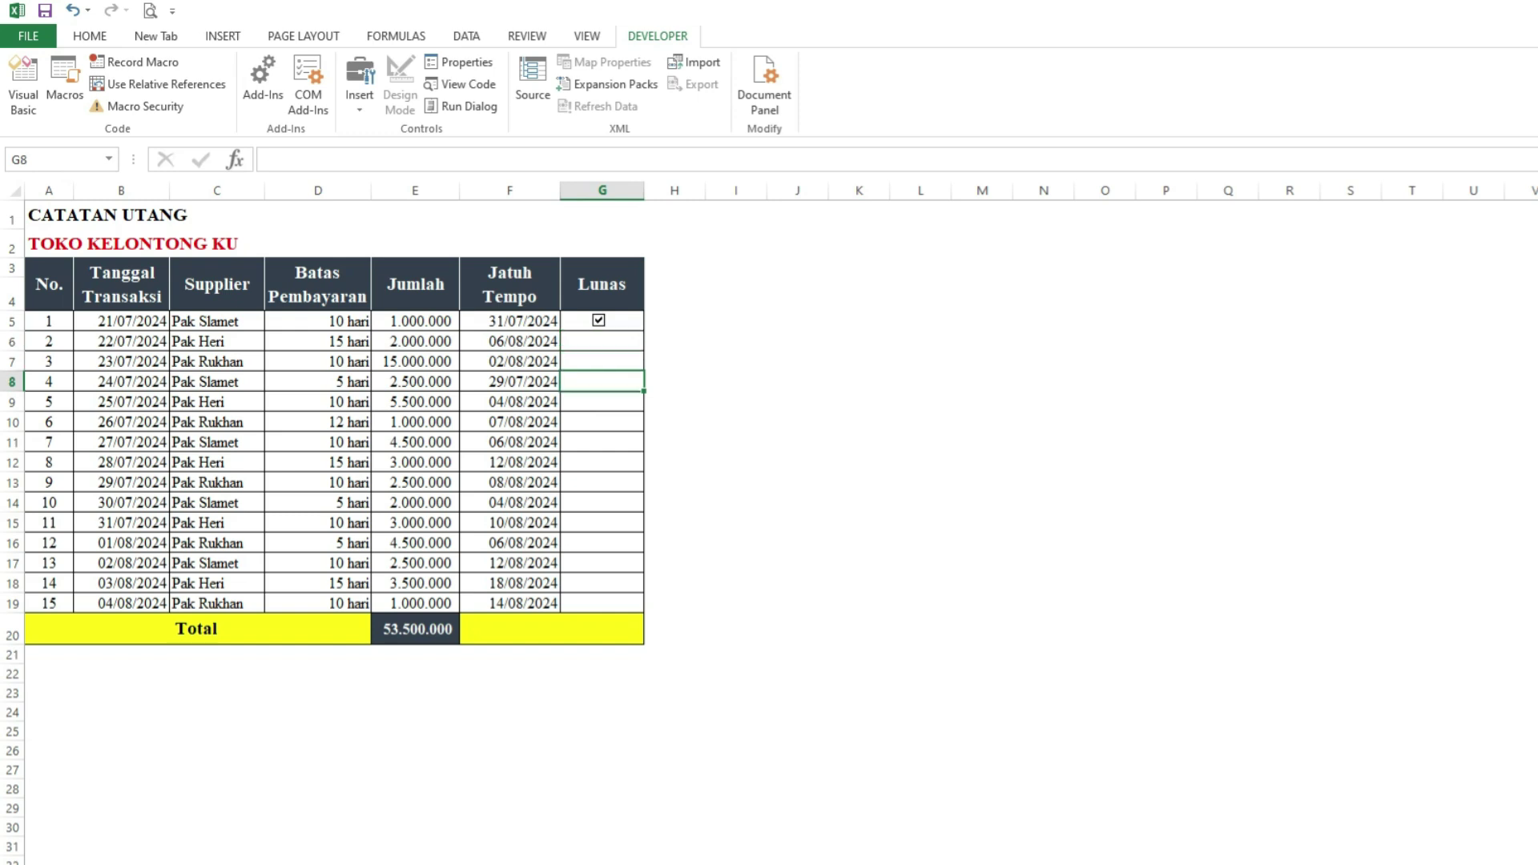
pyautogui.rightClick(599, 321)
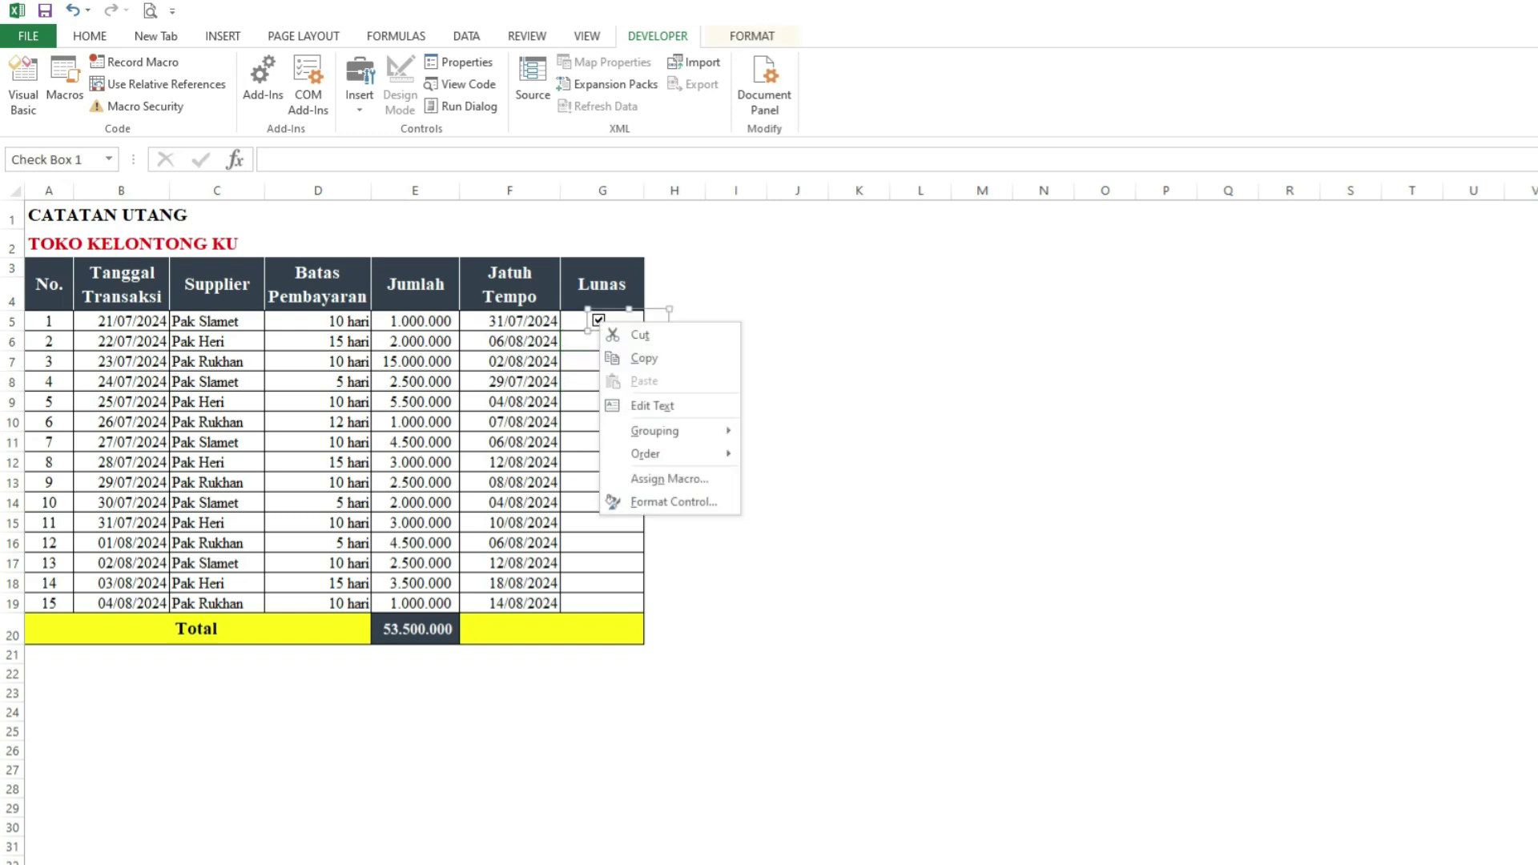
pyautogui.click(673, 501)
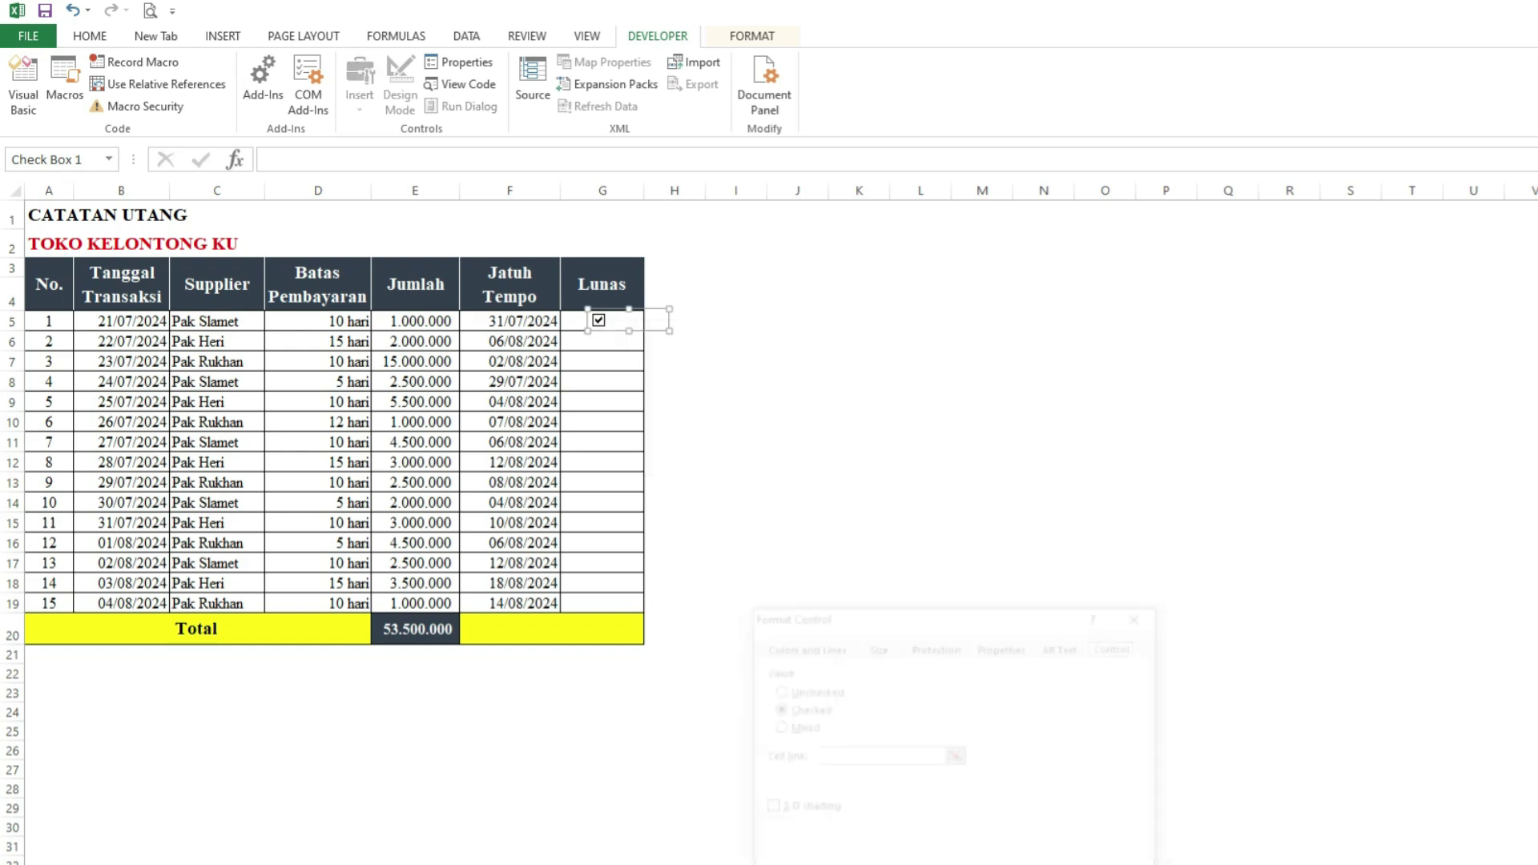
pyautogui.moveTo(868, 619); pyautogui.dragTo(563, 412)
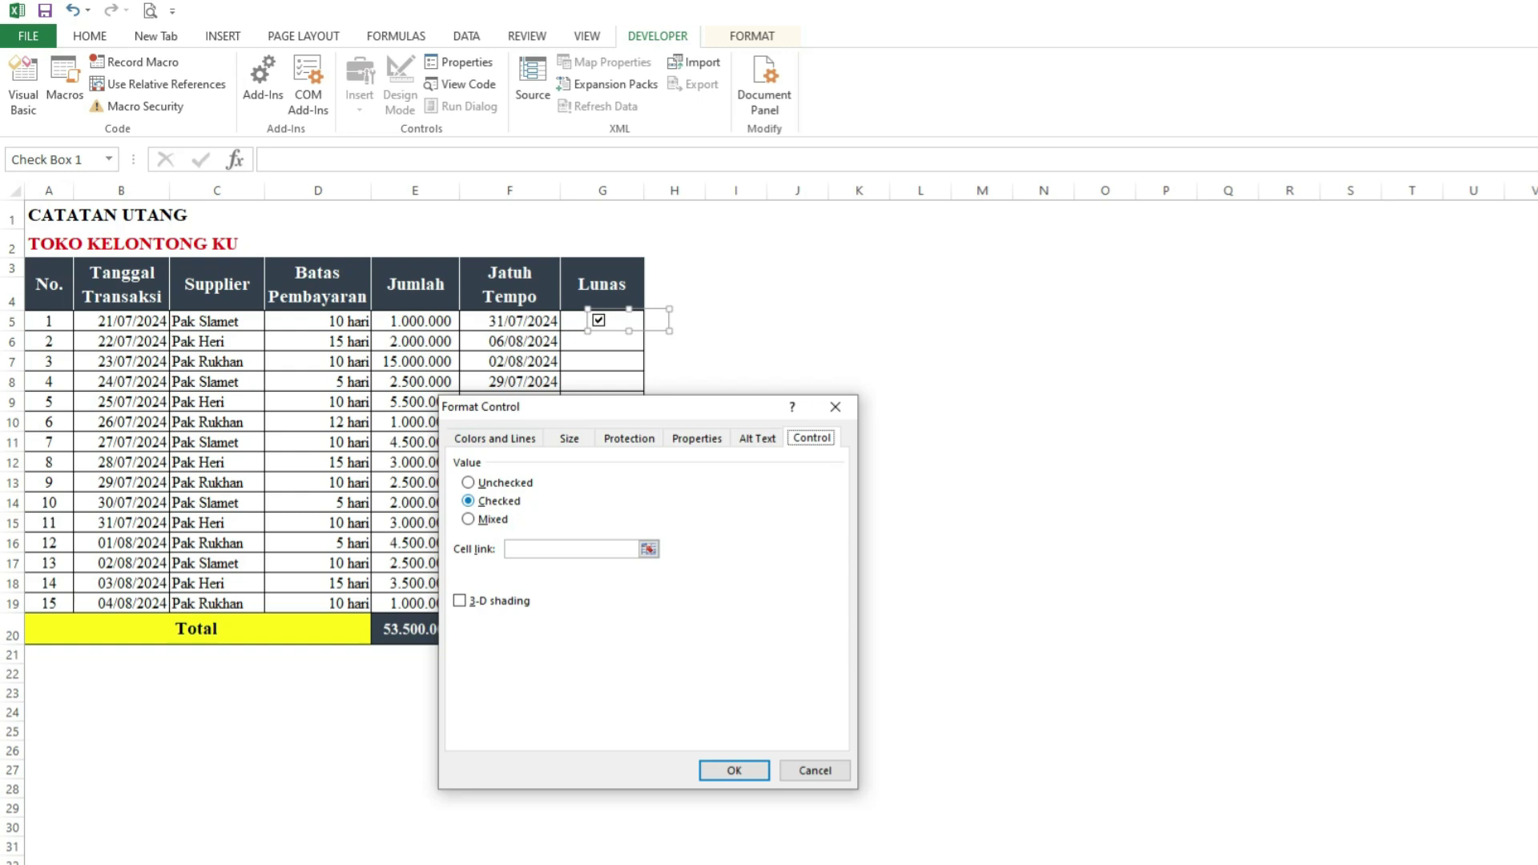
pyautogui.click(576, 549)
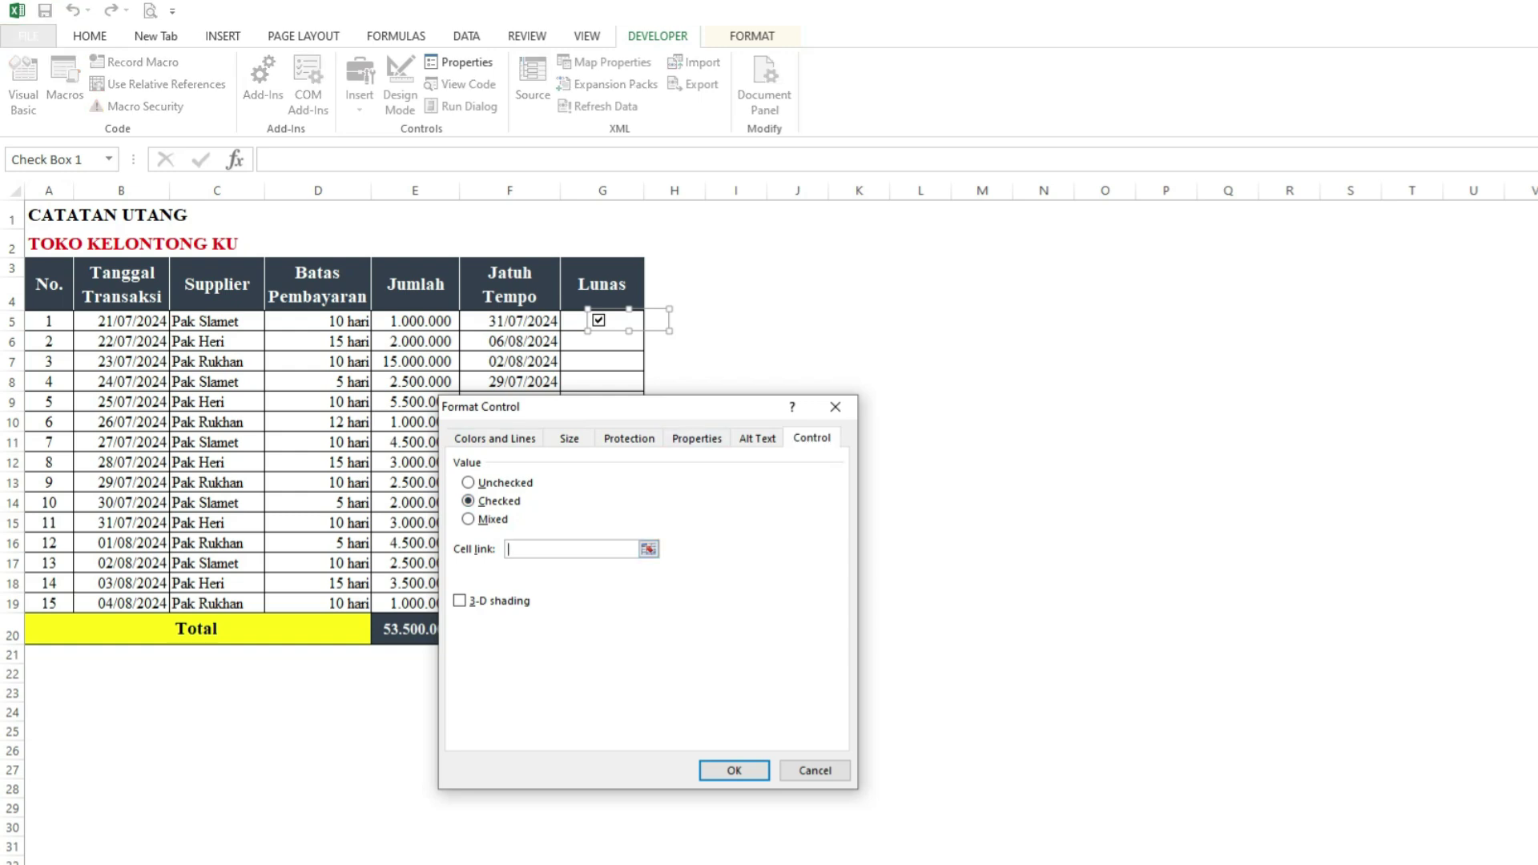
pyautogui.click(574, 321)
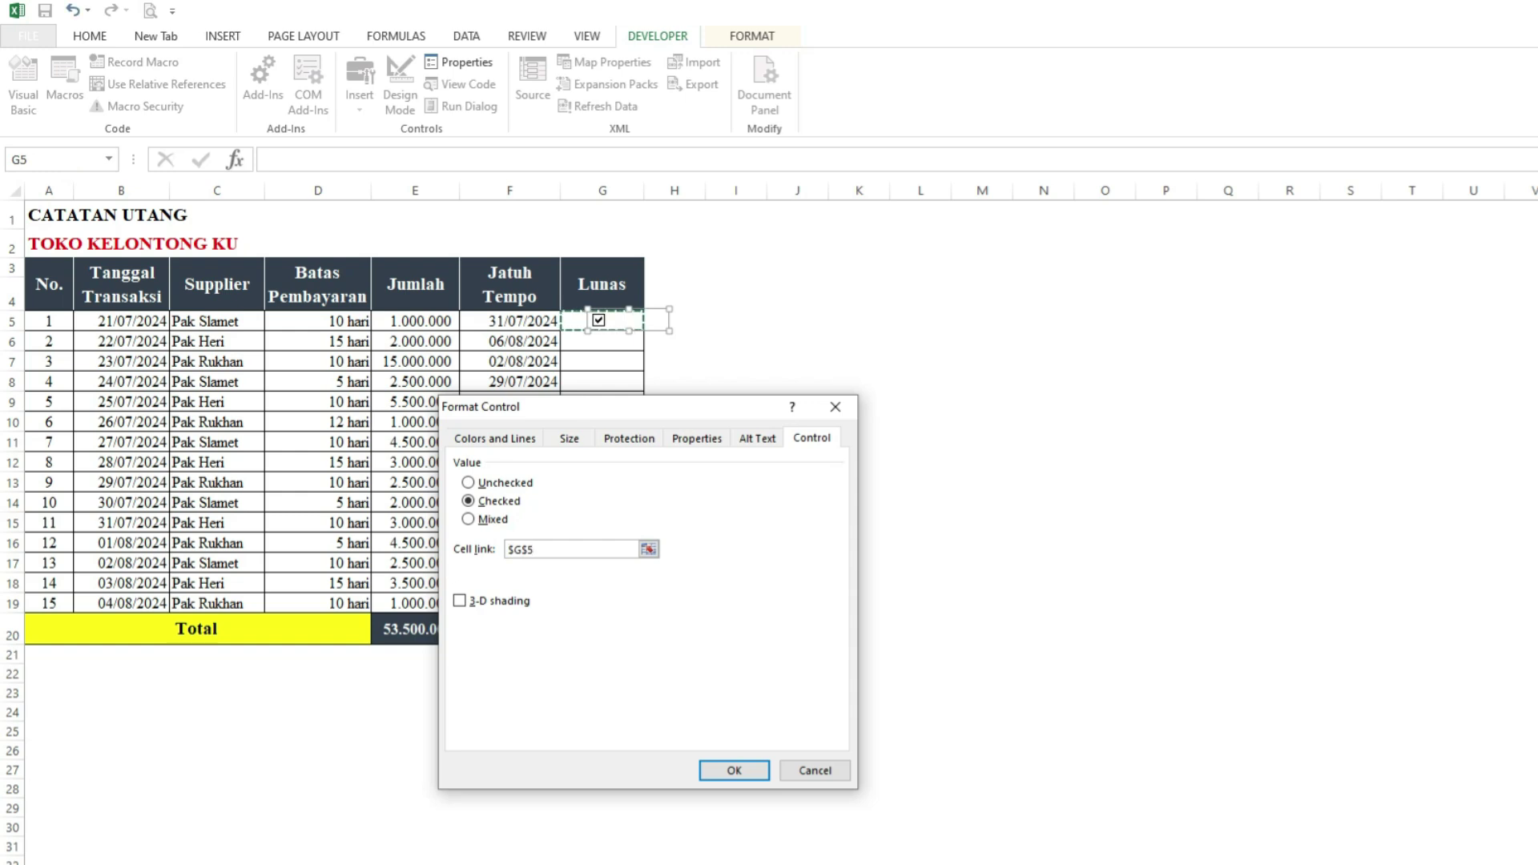
pyautogui.press('Return')
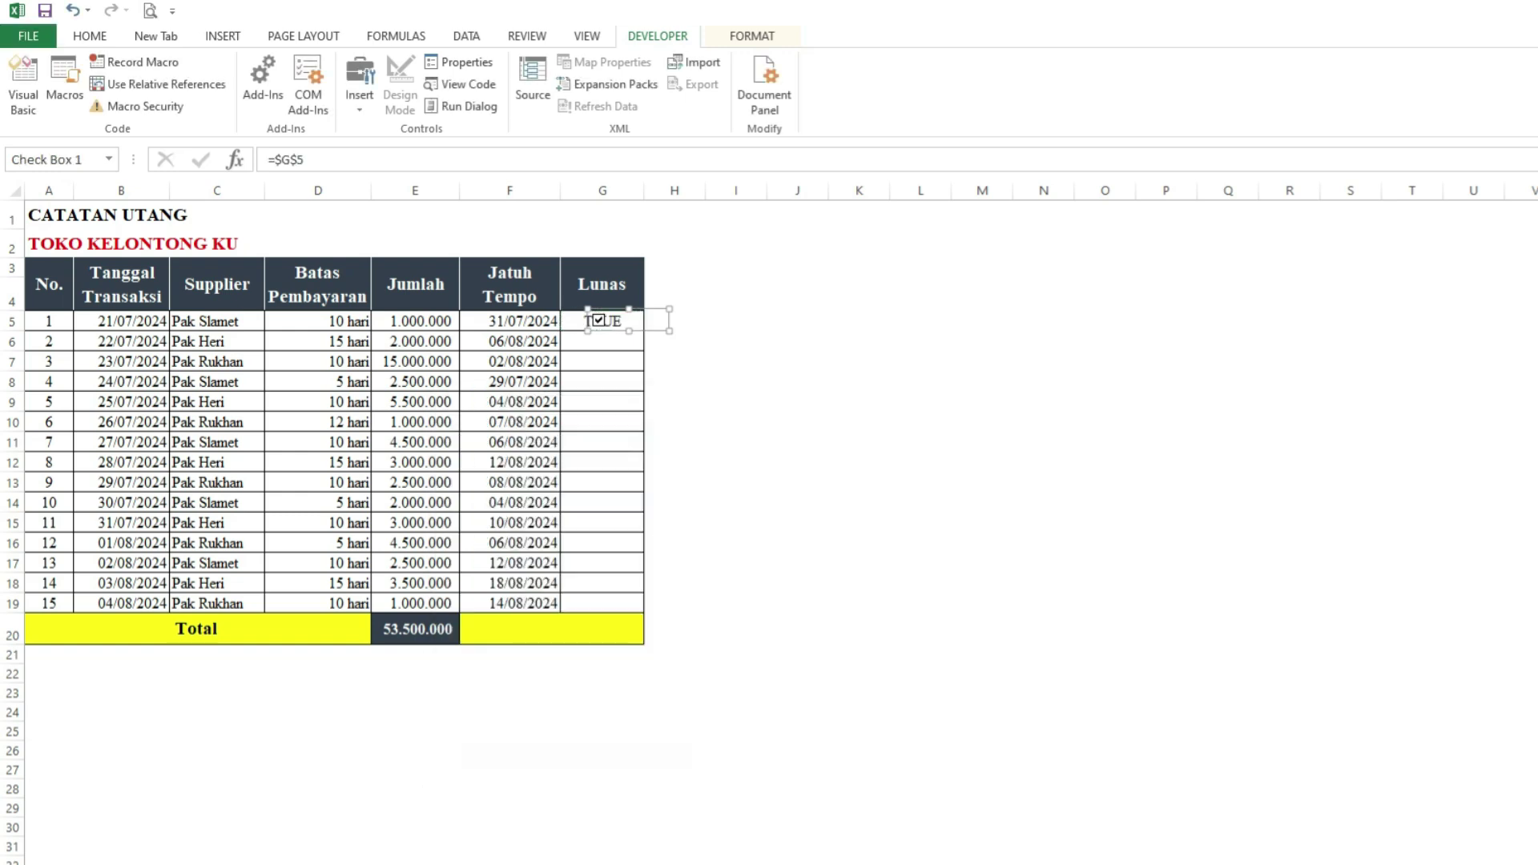
# Clear and re-tick the G5 check box to test its linked cell value.
pyautogui.click(735, 461)
pyautogui.click(599, 320)
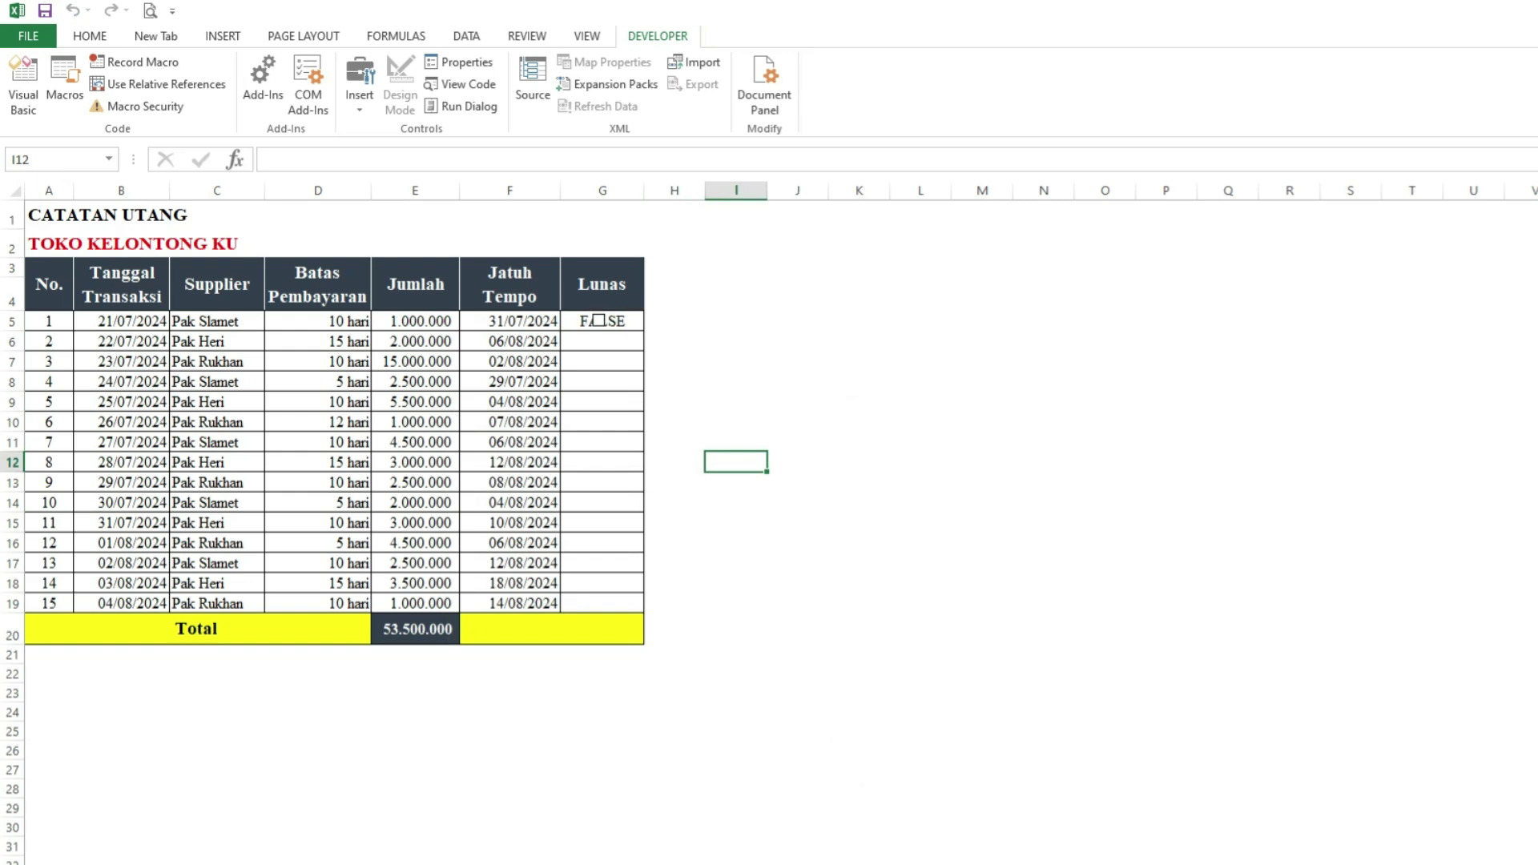
pyautogui.click(598, 319)
# Change the font color of cell G5 to white so the linked value is hidden behind the check box.
pyautogui.rightClick(569, 322)
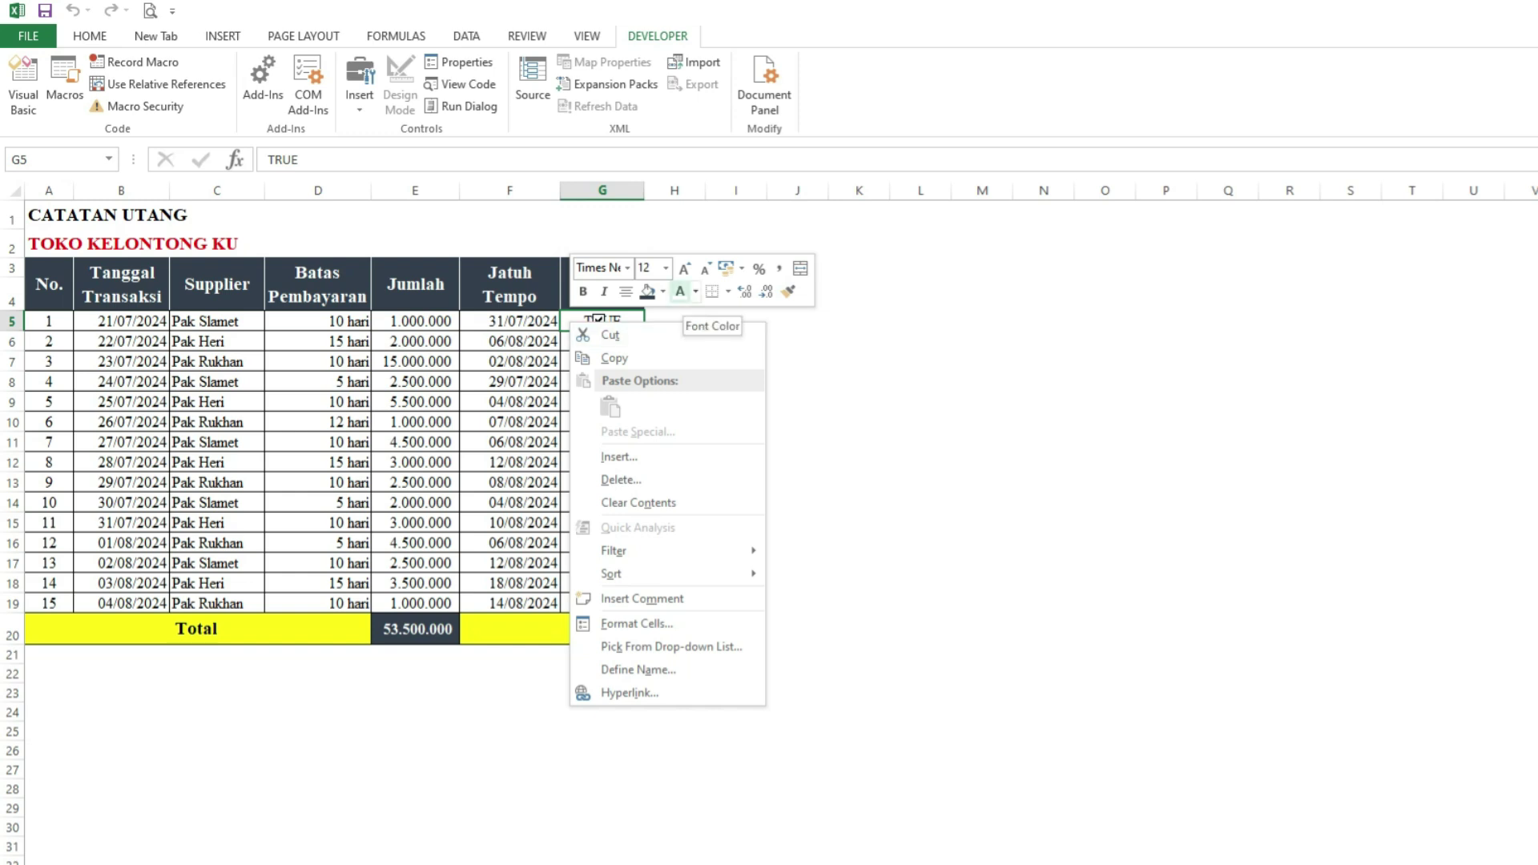
pyautogui.click(680, 291)
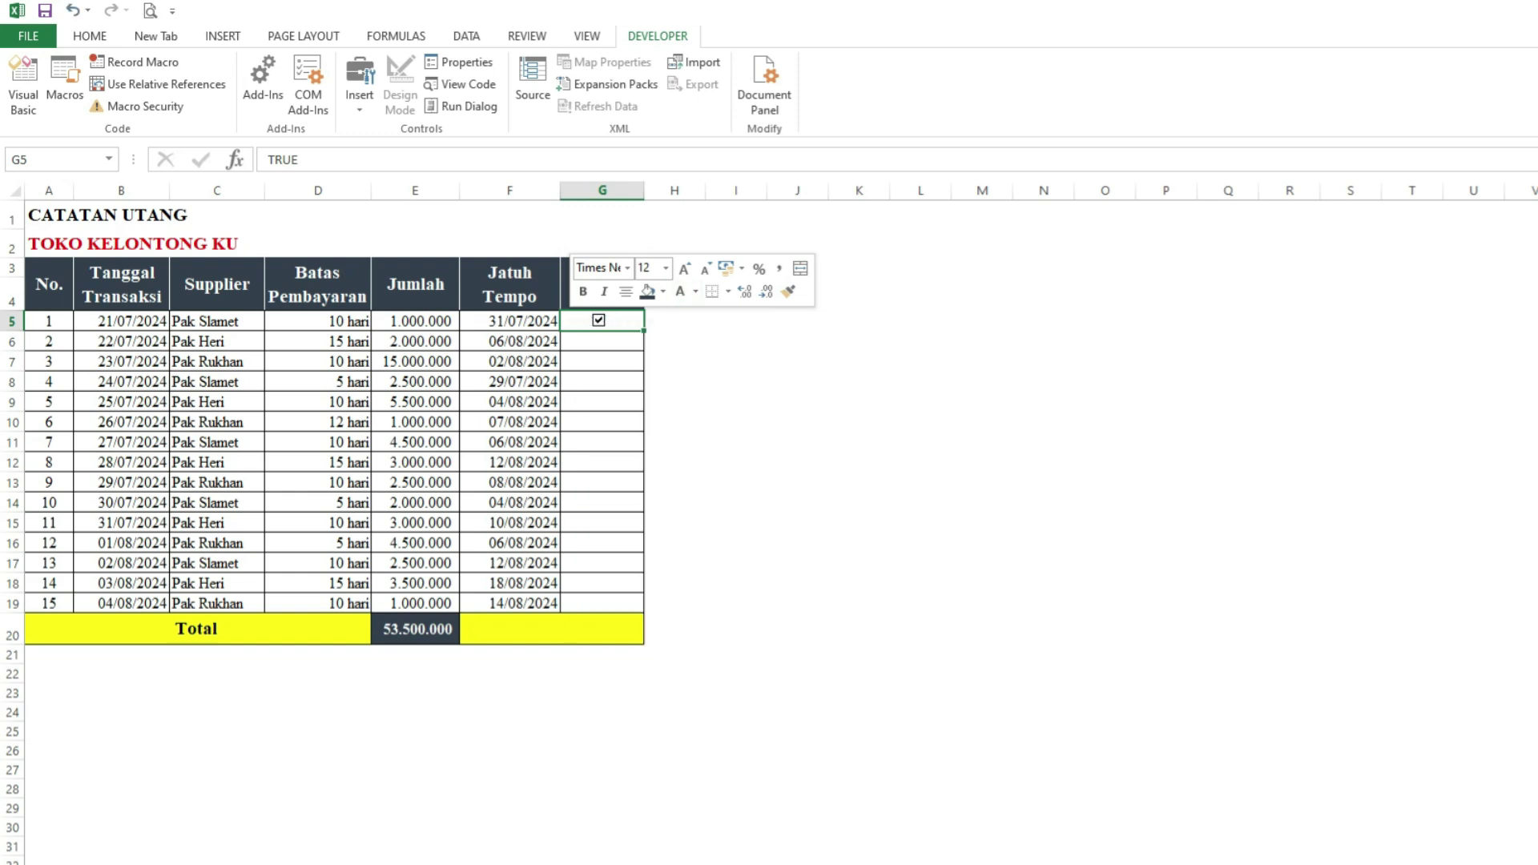
pyautogui.click(735, 421)
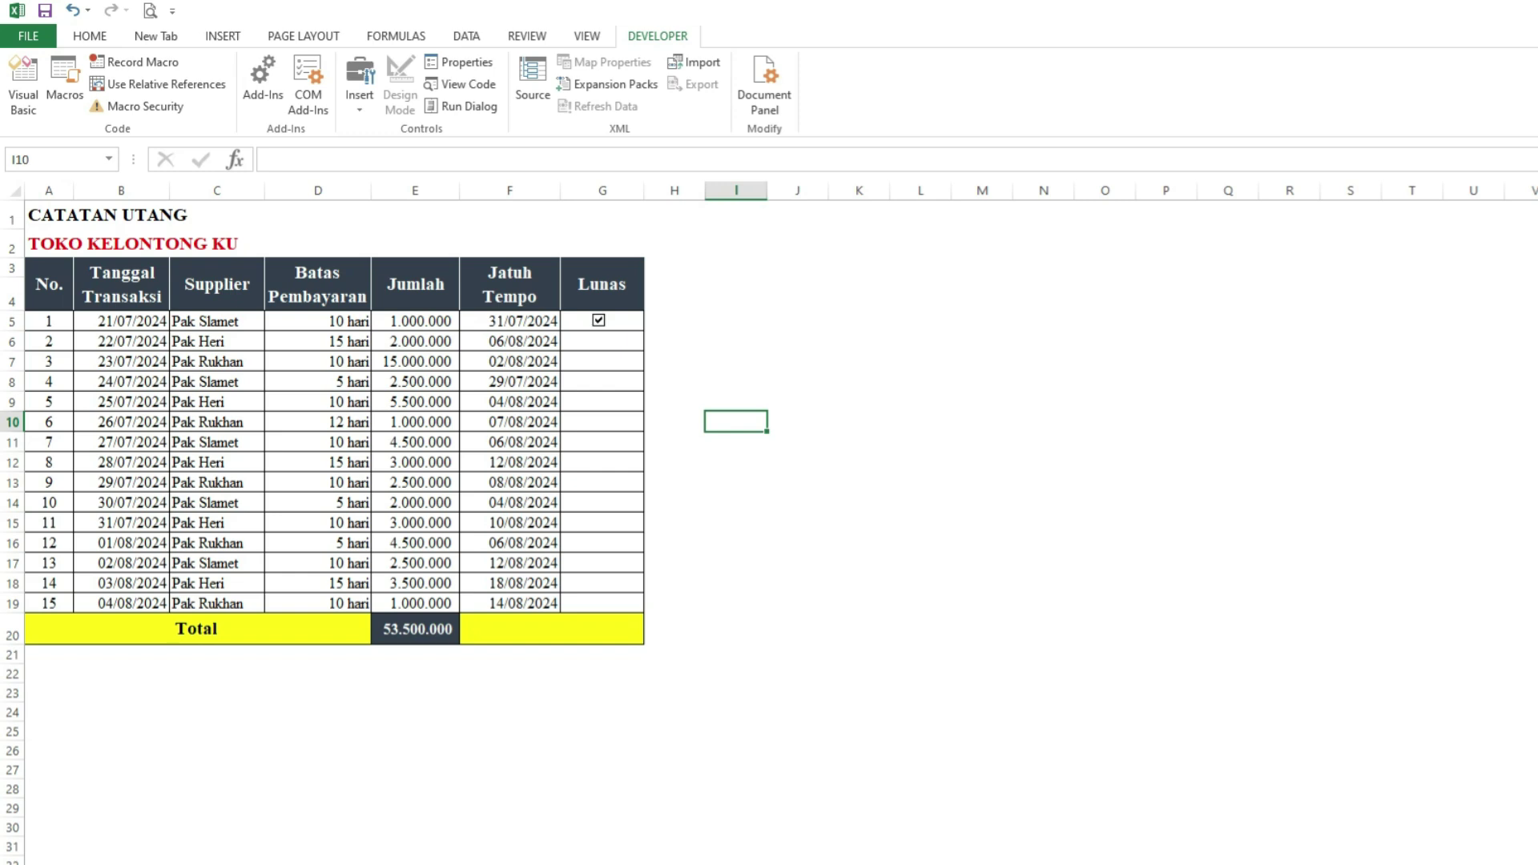
# Insert a second form control check box at cell G6 and remove its caption text.
pyautogui.click(601, 341)
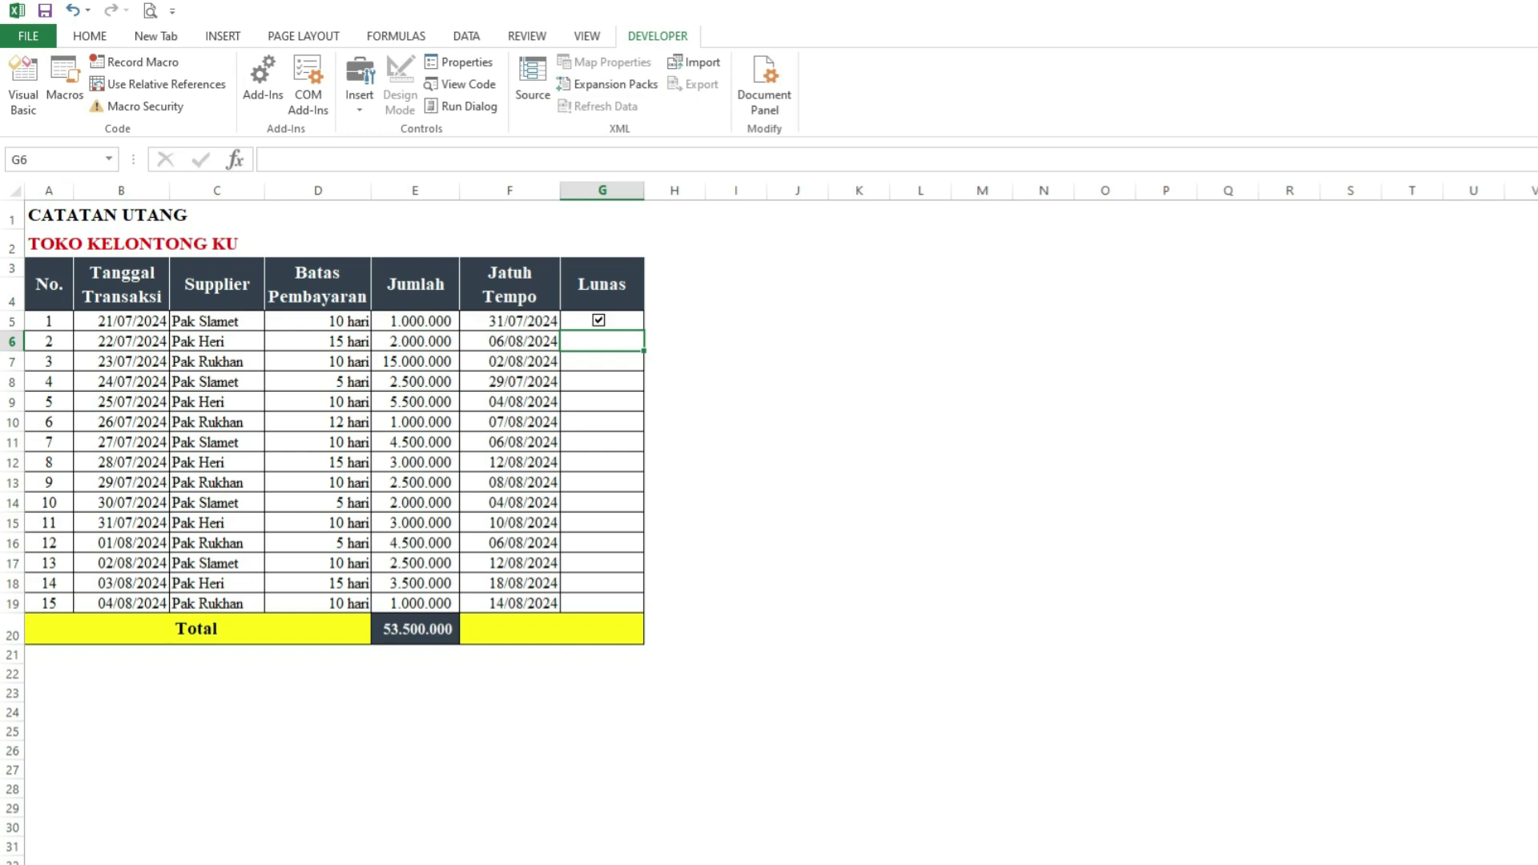
pyautogui.click(360, 88)
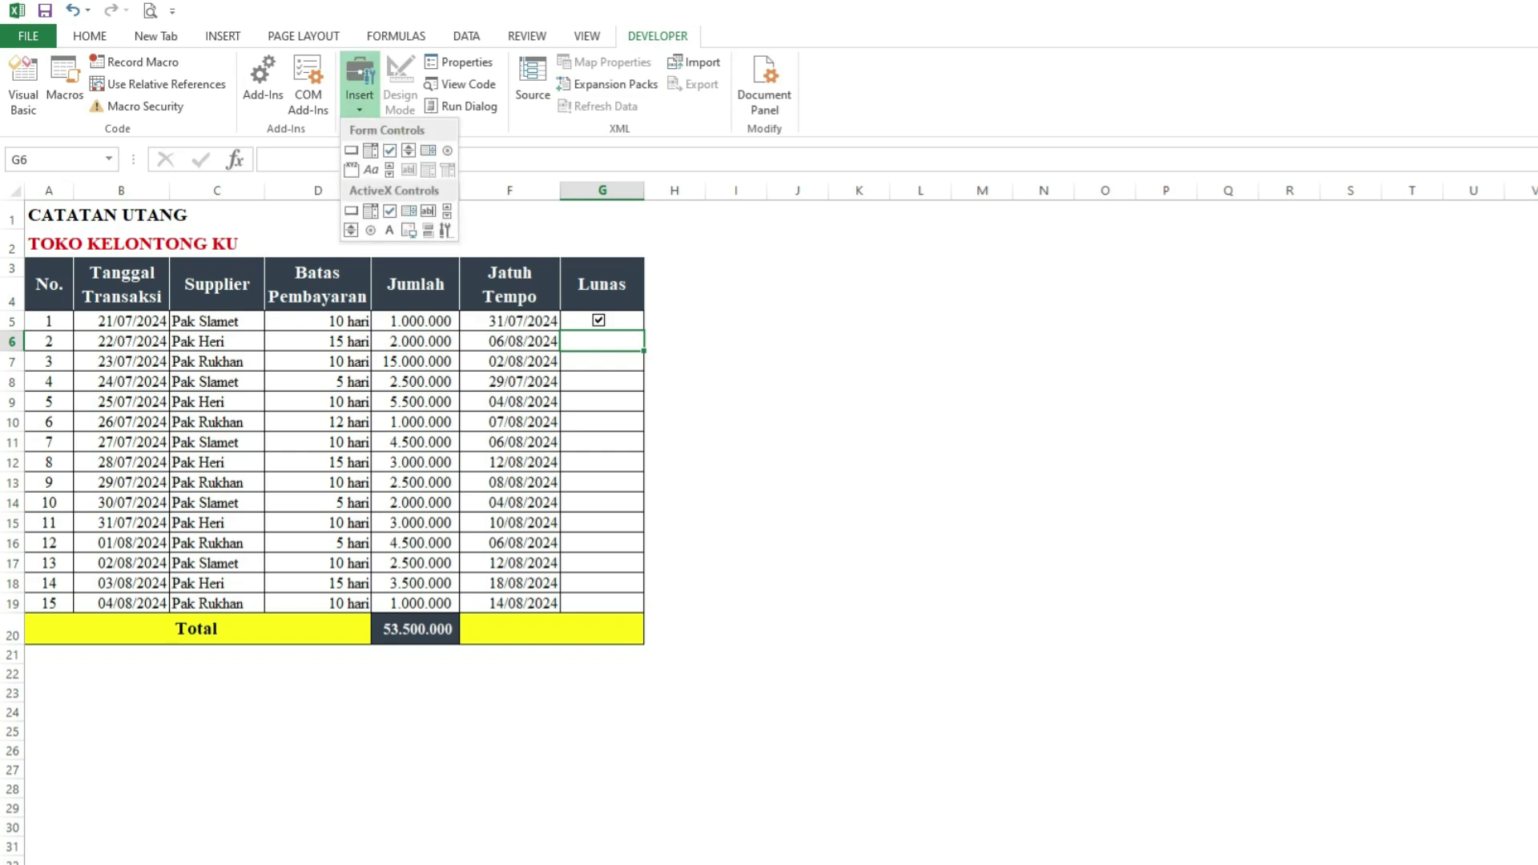
pyautogui.click(389, 149)
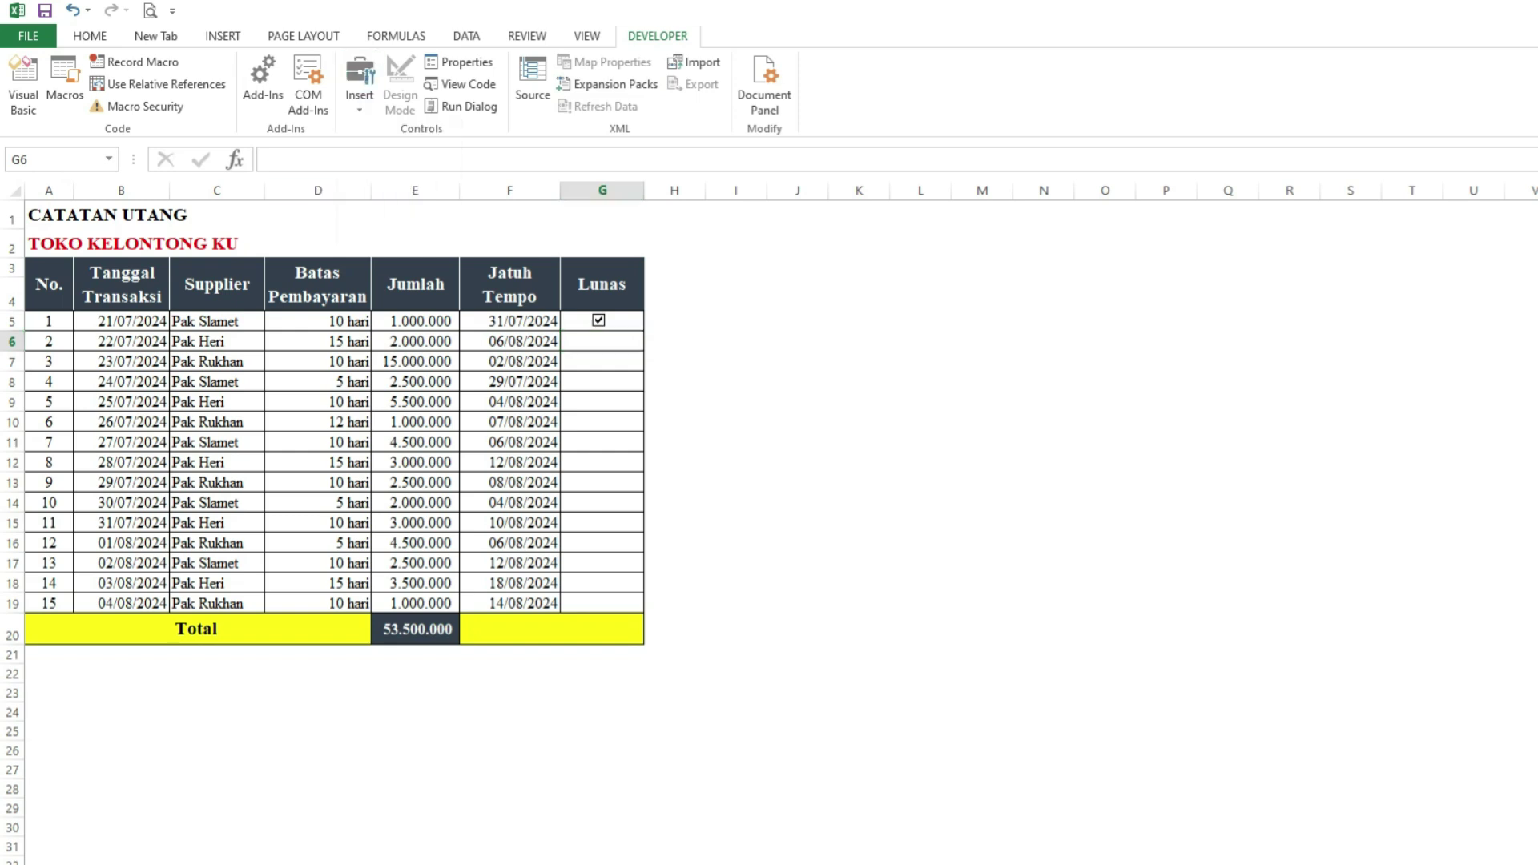
pyautogui.click(594, 337)
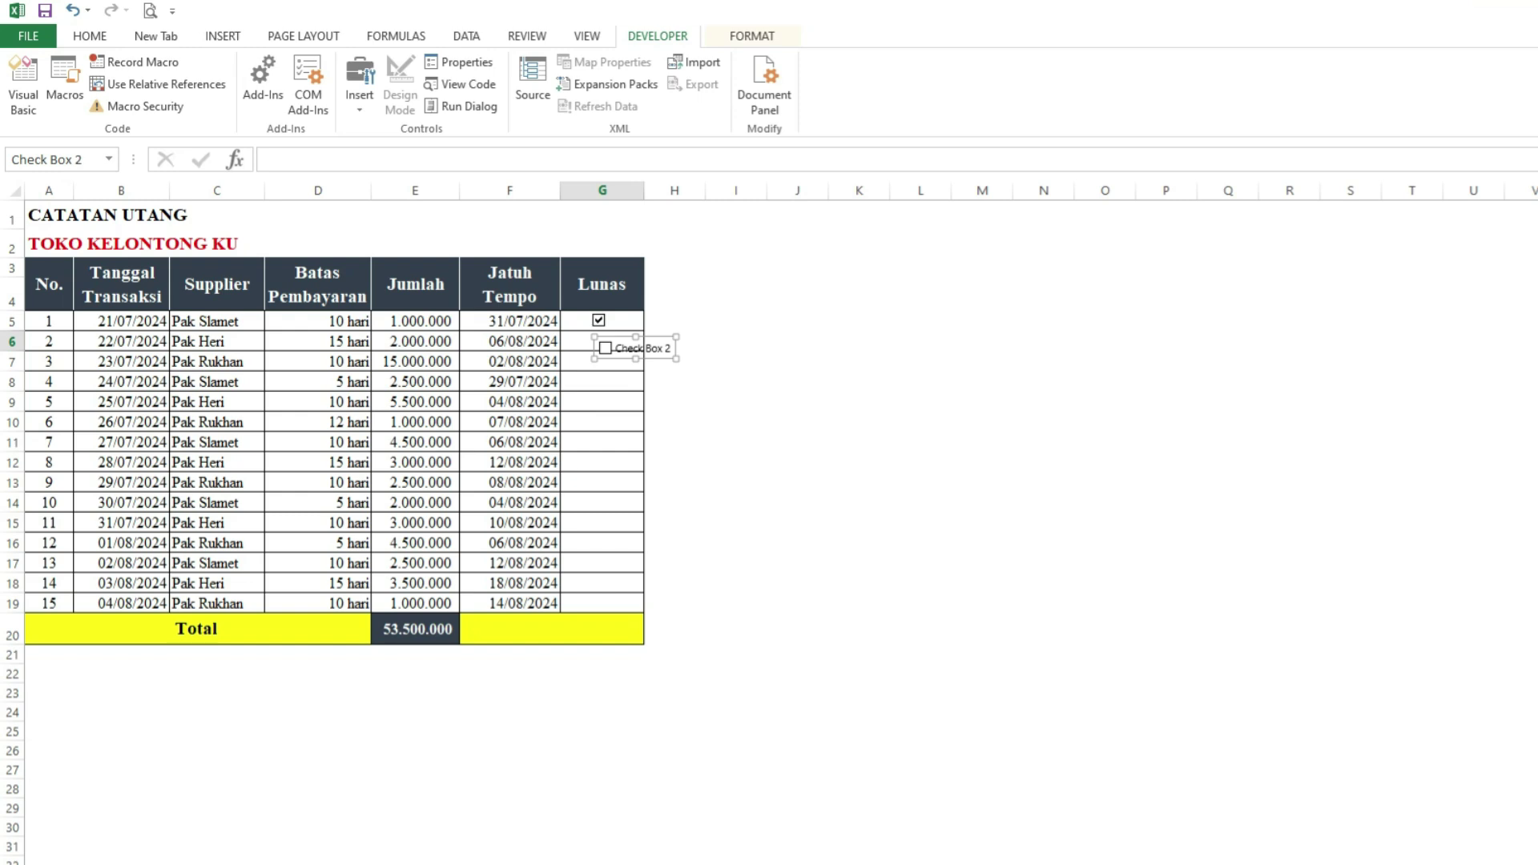
pyautogui.click(614, 348)
pyautogui.press('Delete')
pyautogui.press('Delete')
pyautogui.press('Delete')
pyautogui.press('Delete')
pyautogui.press('Delete')
pyautogui.press('Delete')
pyautogui.press('Delete')
pyautogui.press('Delete')
pyautogui.press('Delete')
pyautogui.press('Delete')
pyautogui.press('Delete')
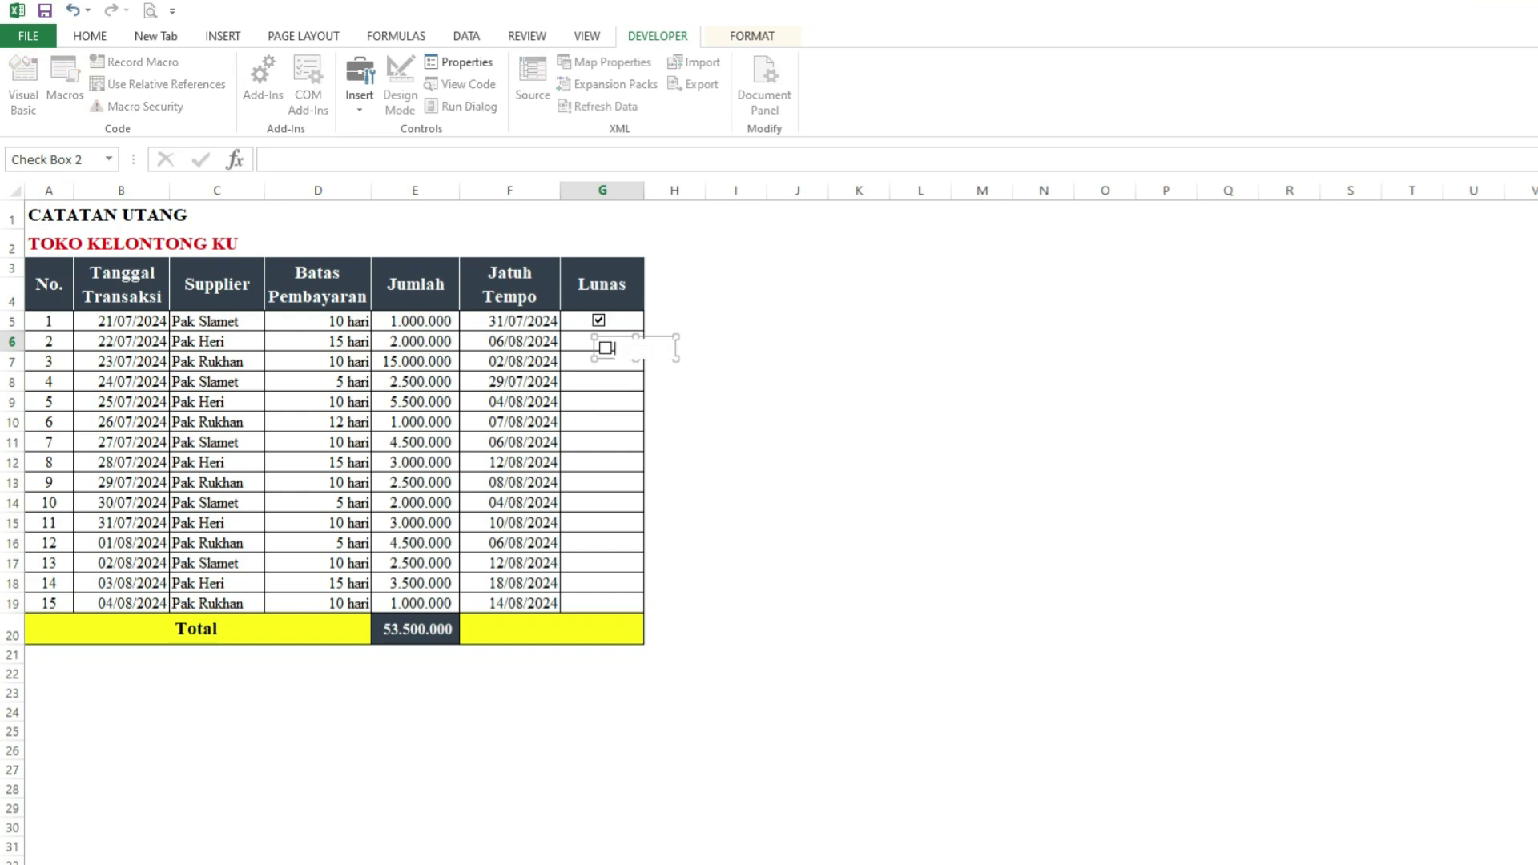
pyautogui.click(602, 382)
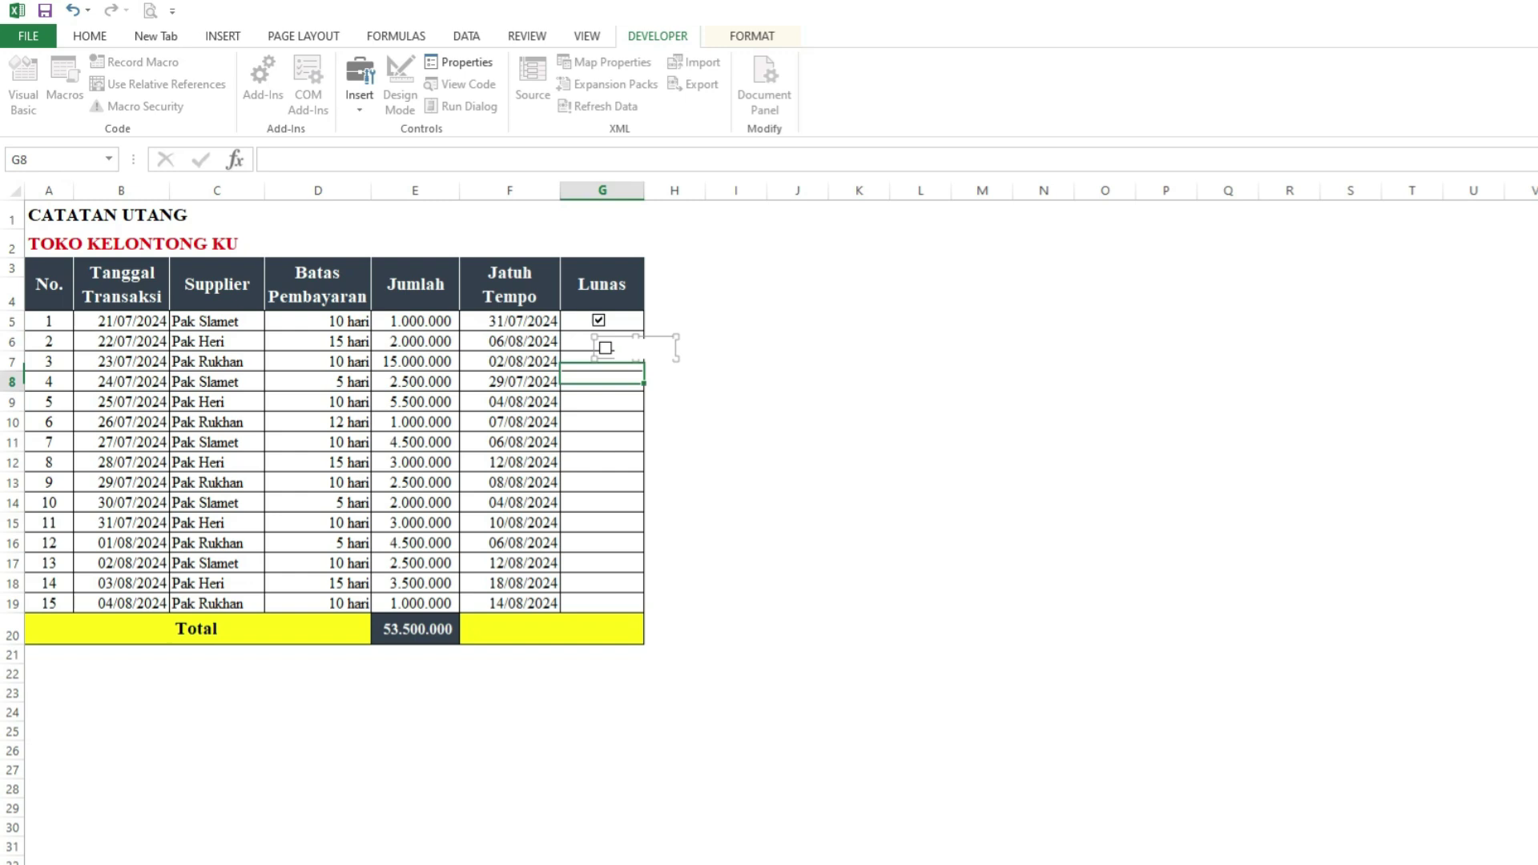
# Nudge the second check box up and left into cell G6, aligned beneath the check box in G5.
pyautogui.rightClick(605, 349)
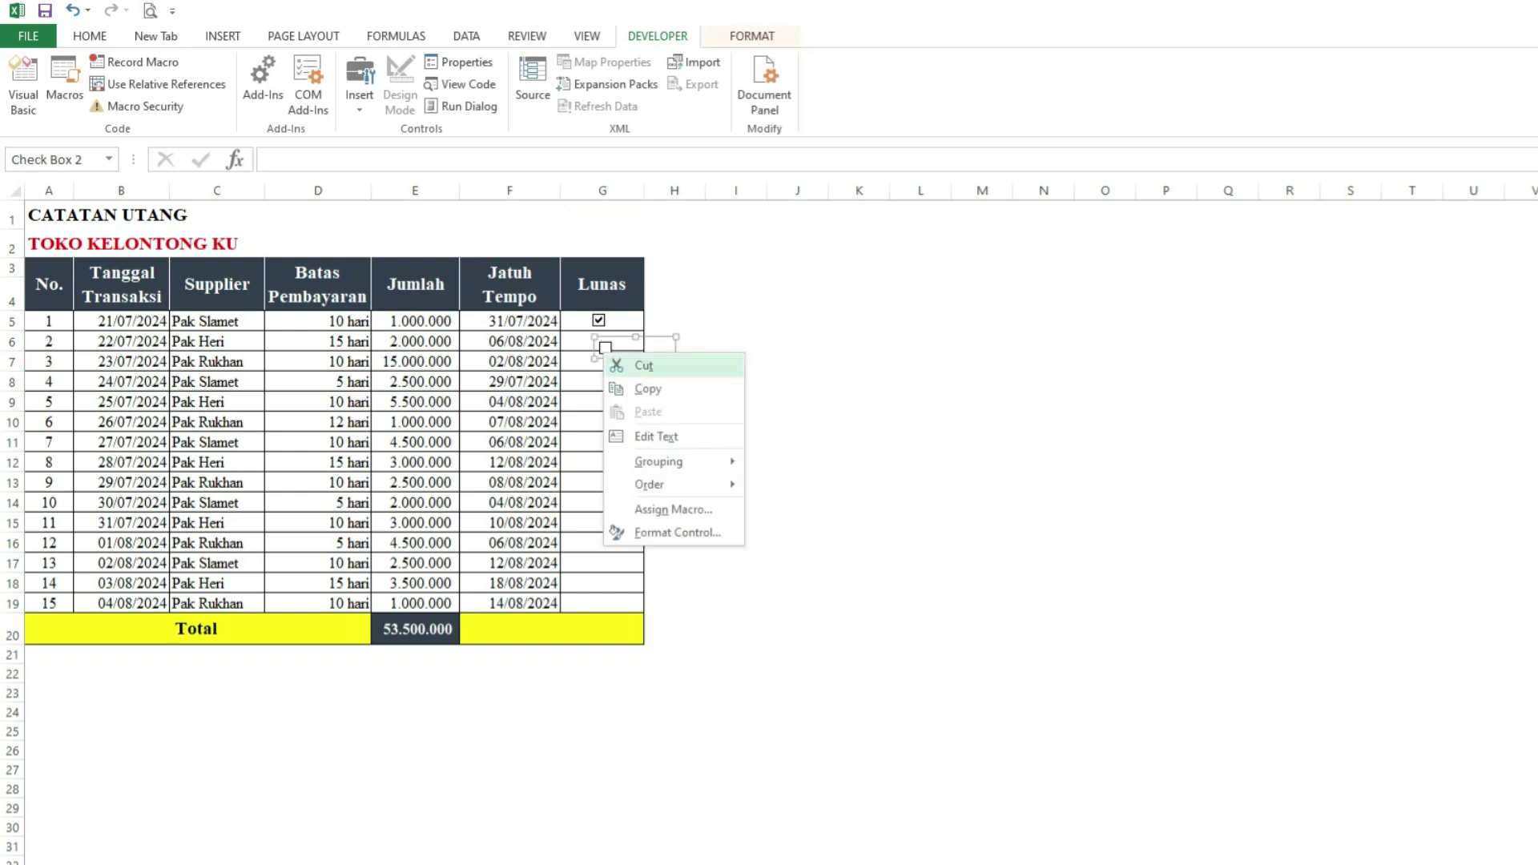
pyautogui.press('Escape')
pyautogui.press('Up')
pyautogui.press('Up')
pyautogui.press('Left')
pyautogui.press('Left')
pyautogui.press('Left')
pyautogui.press('Left')
pyautogui.press('Up')
pyautogui.press('Up')
pyautogui.press('Up')
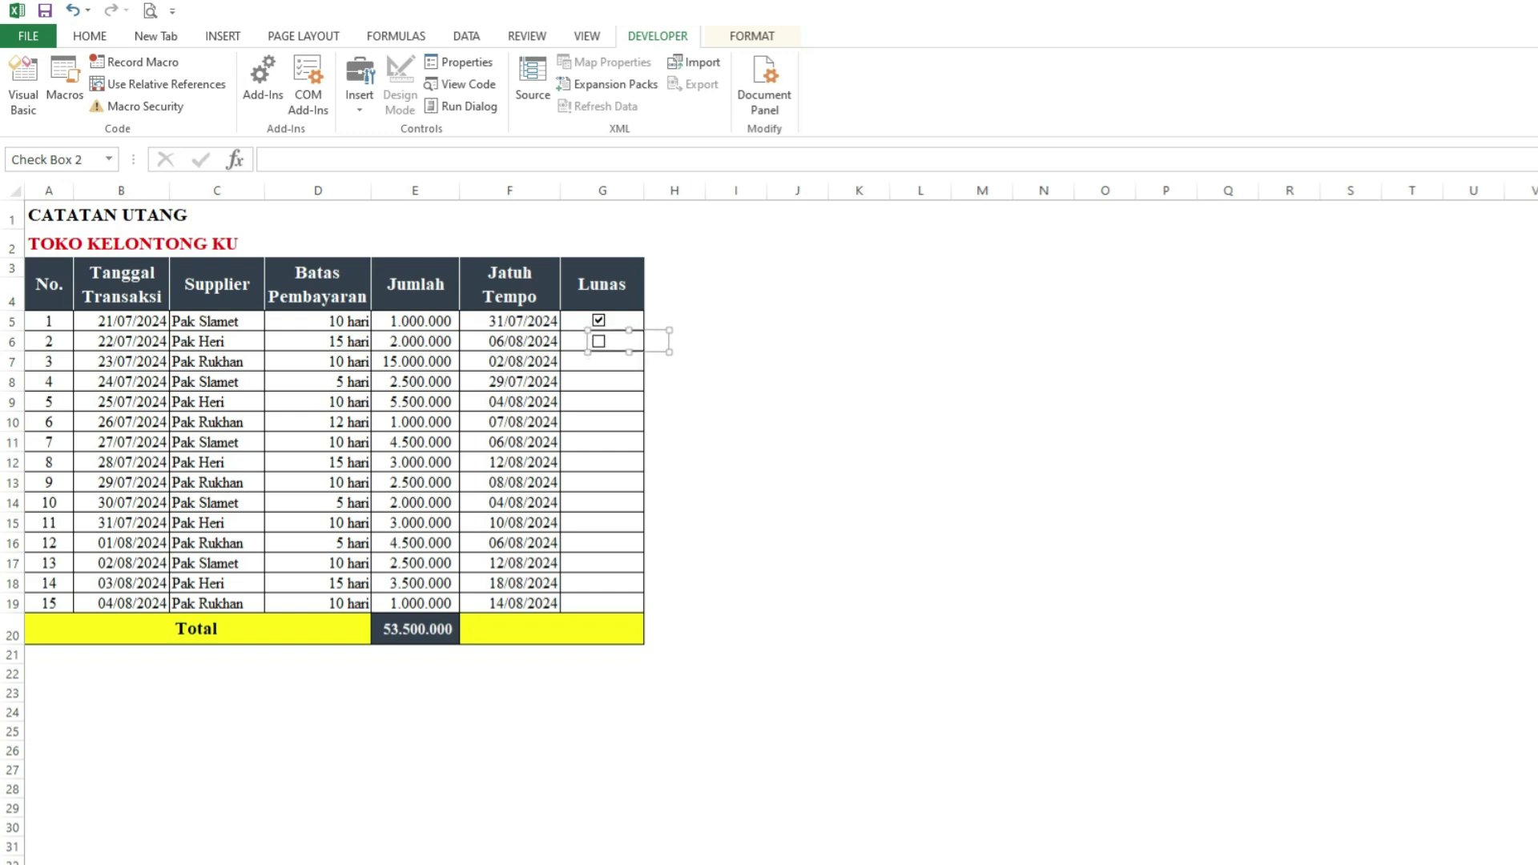
pyautogui.click(602, 381)
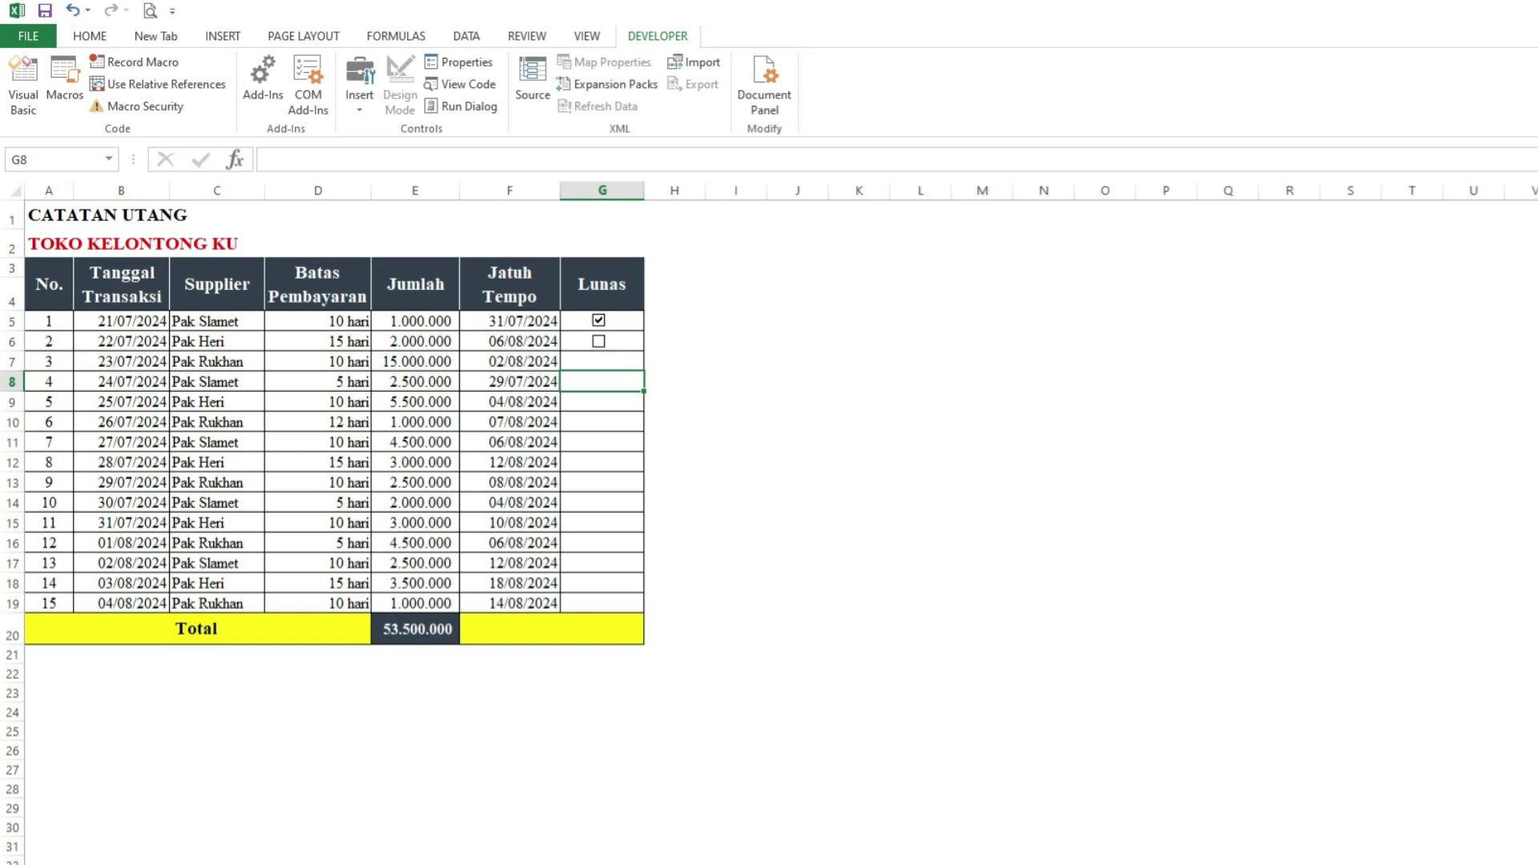
# Set the G6 check box's value to Checked and its cell link to $G$6 in Format Control.
pyautogui.rightClick(599, 342)
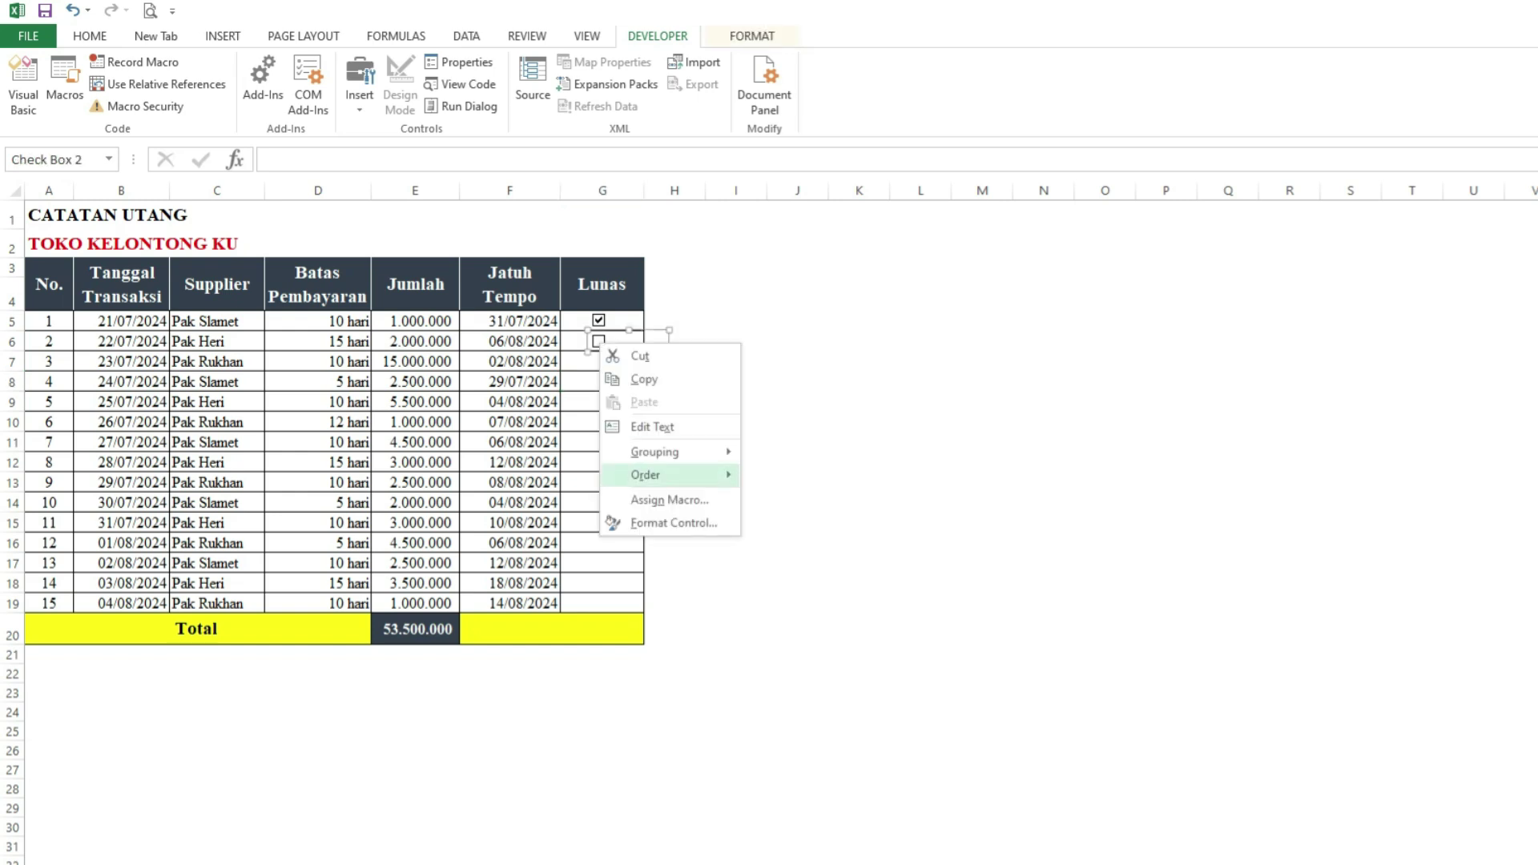
pyautogui.click(615, 523)
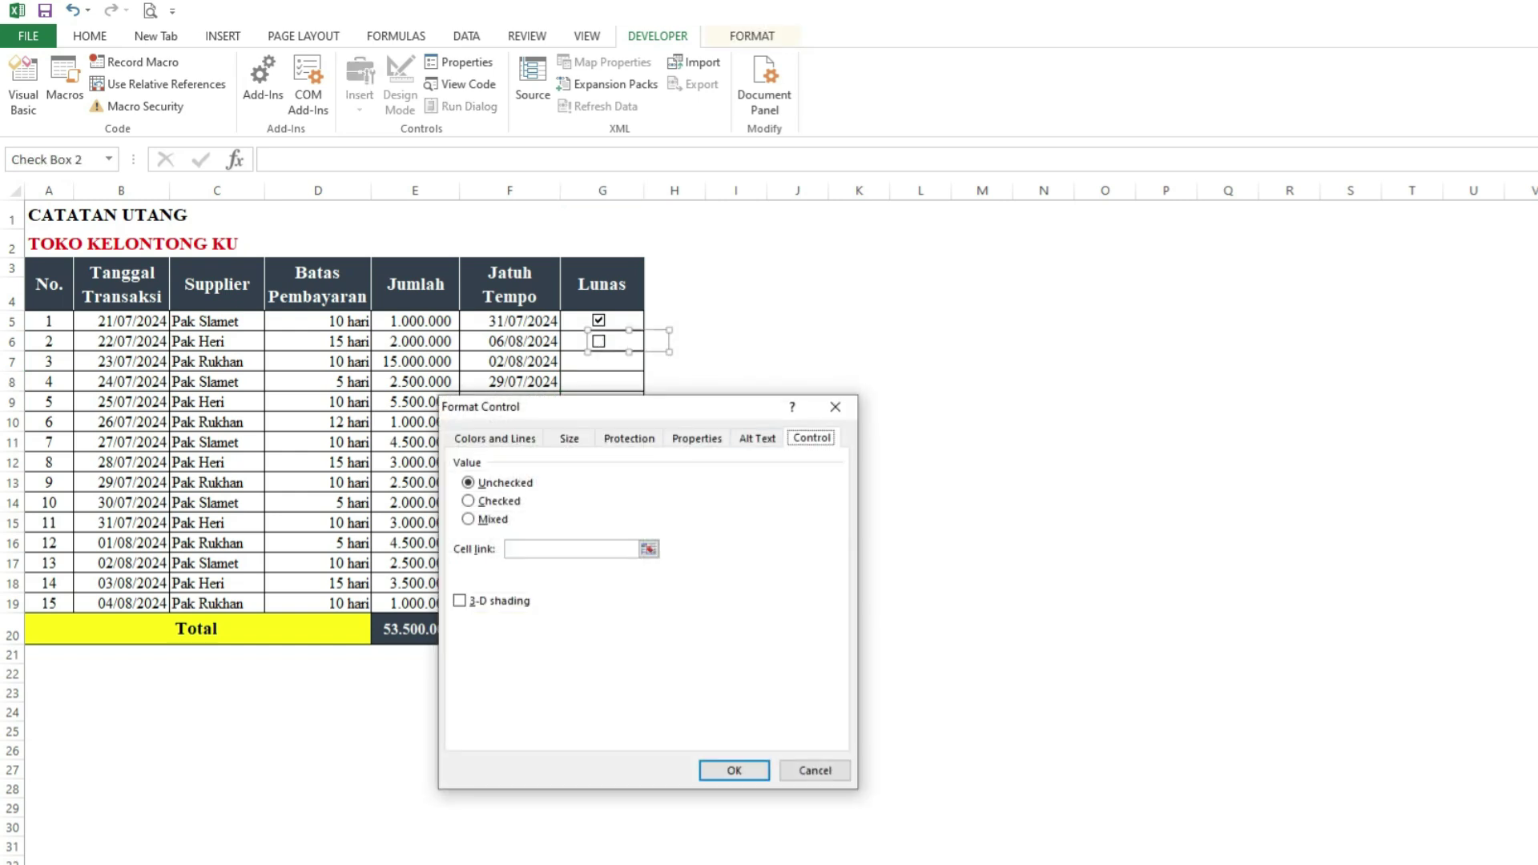
pyautogui.click(468, 500)
pyautogui.click(648, 548)
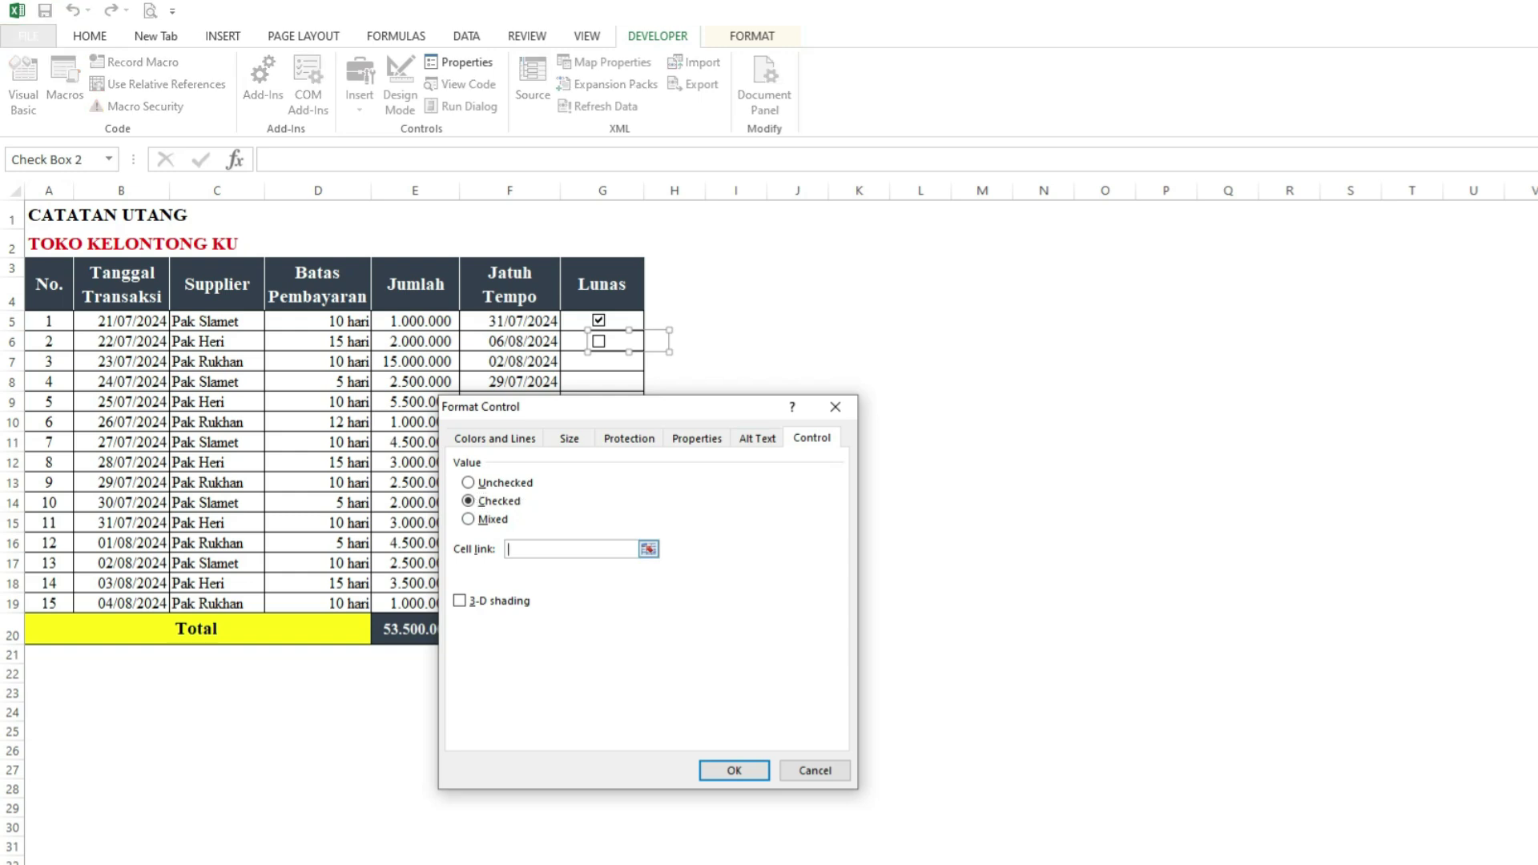
pyautogui.click(576, 342)
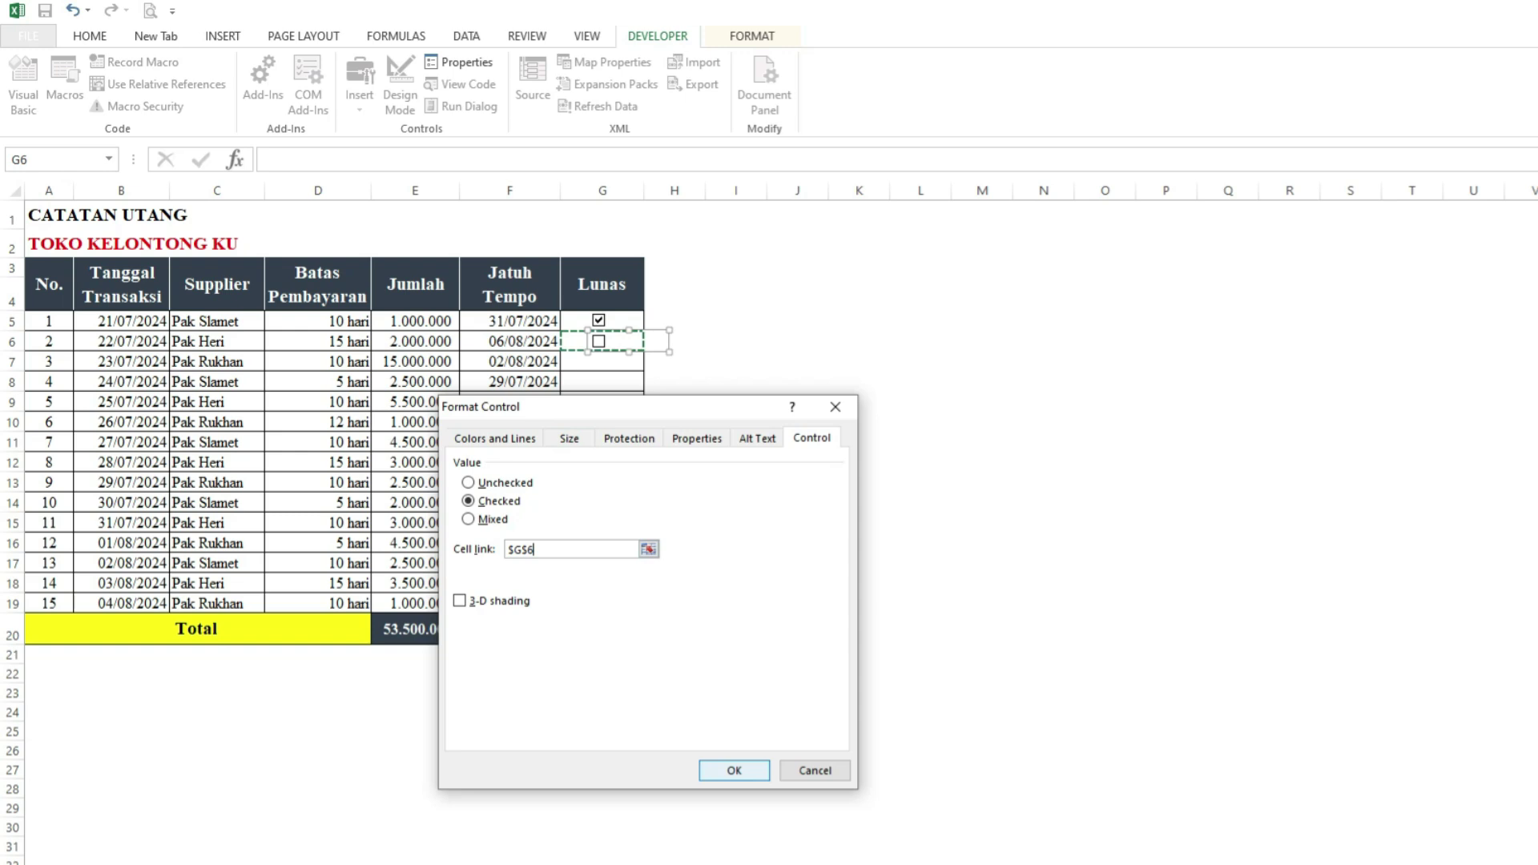
pyautogui.press('Return')
# Change the font color of cell G6 to white so the linked value is hidden behind its check box.
pyautogui.rightClick(566, 342)
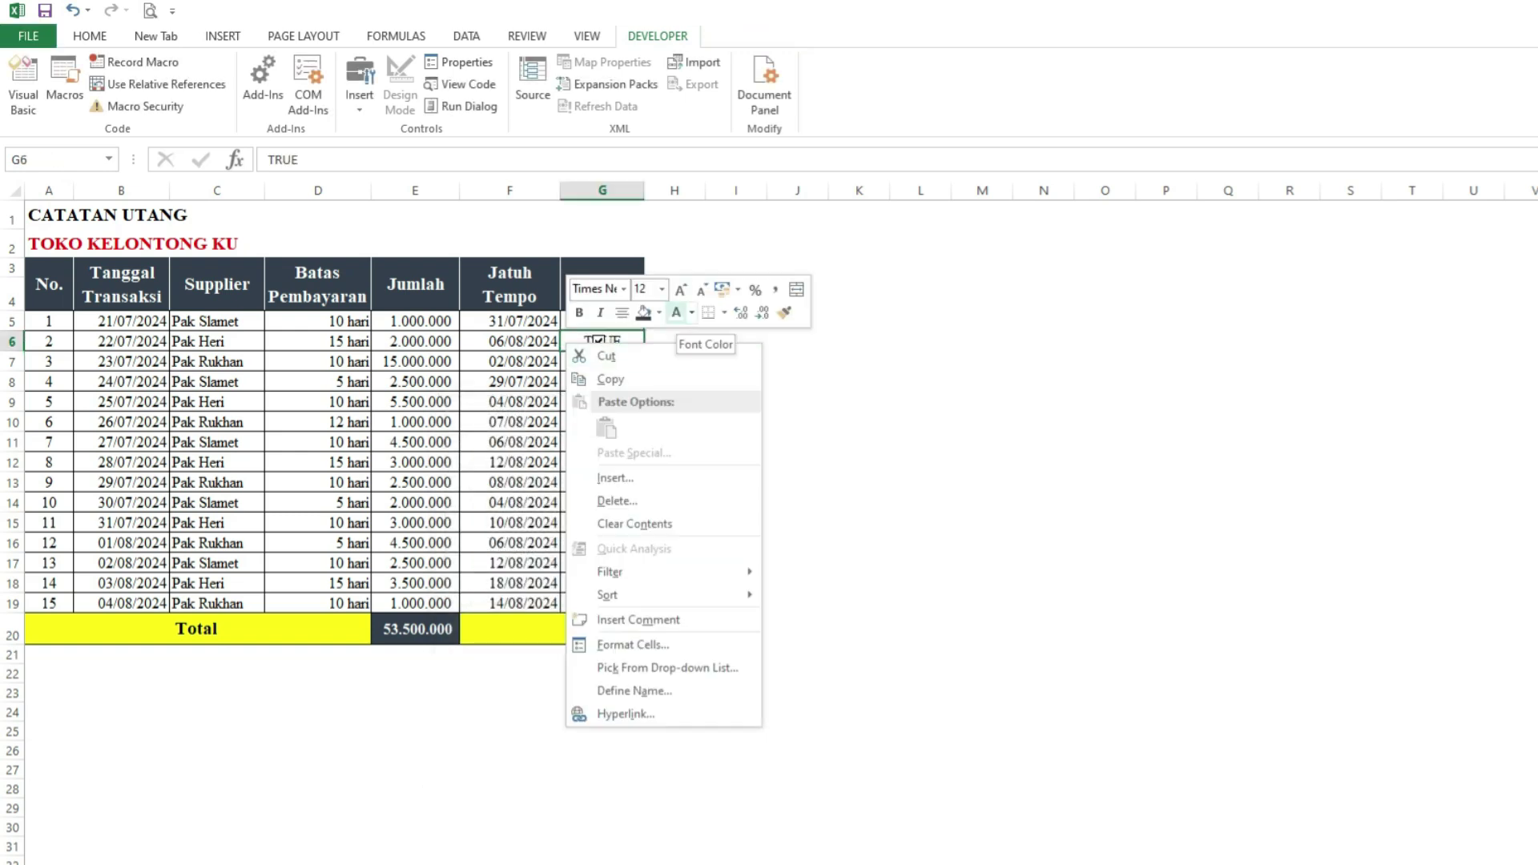
pyautogui.click(676, 313)
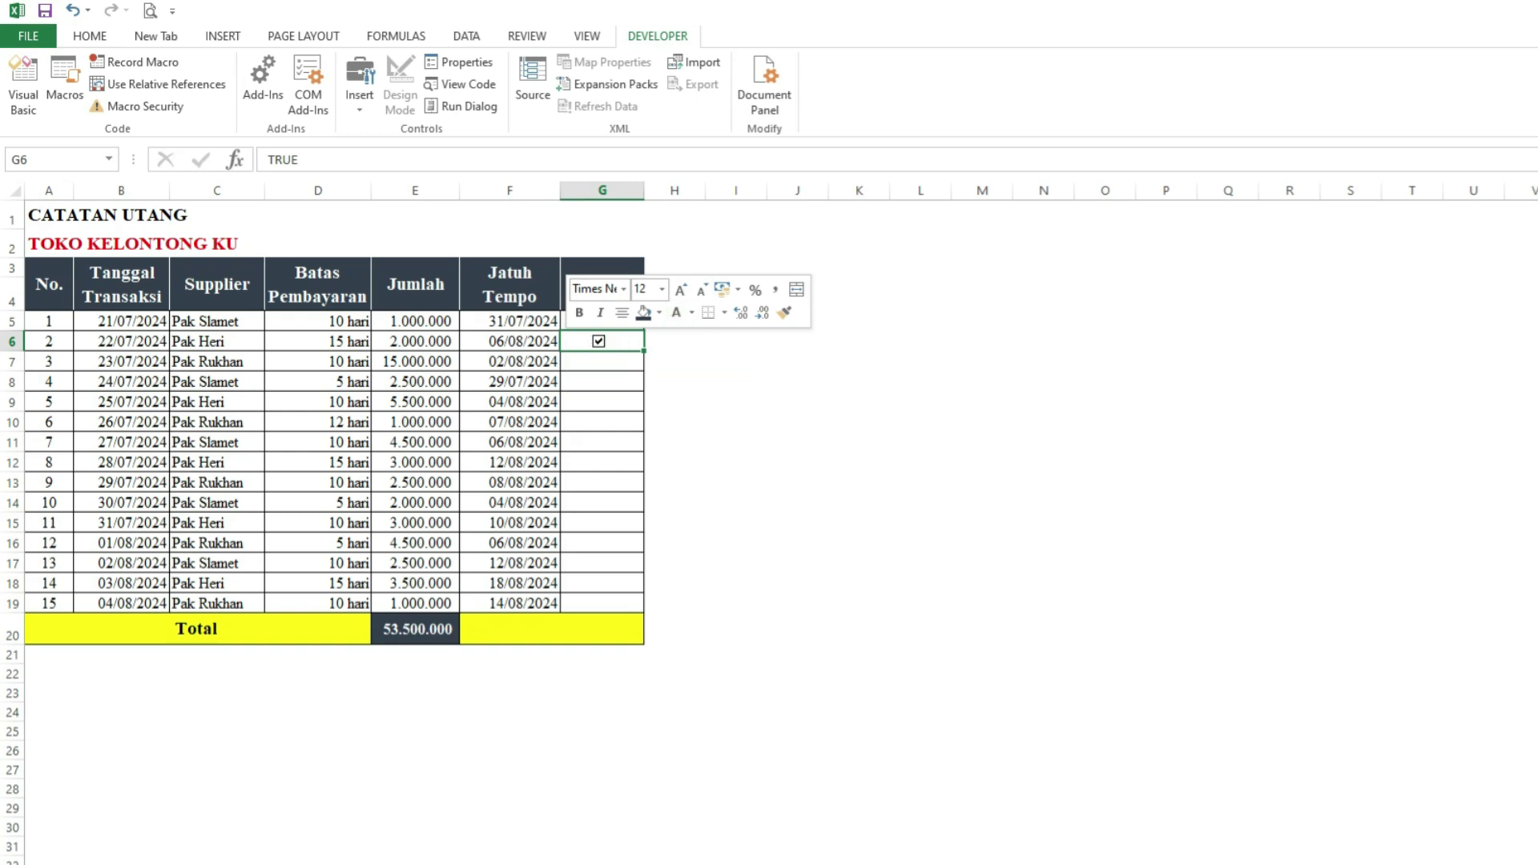
pyautogui.press('Down')
pyautogui.press('Down')
pyautogui.press('Down')
pyautogui.press('Down')
pyautogui.press('Down')
# Test the Lunas check boxes in G5 and G6, clearing G5 and checking it again.
pyautogui.click(598, 320)
pyautogui.click(599, 341)
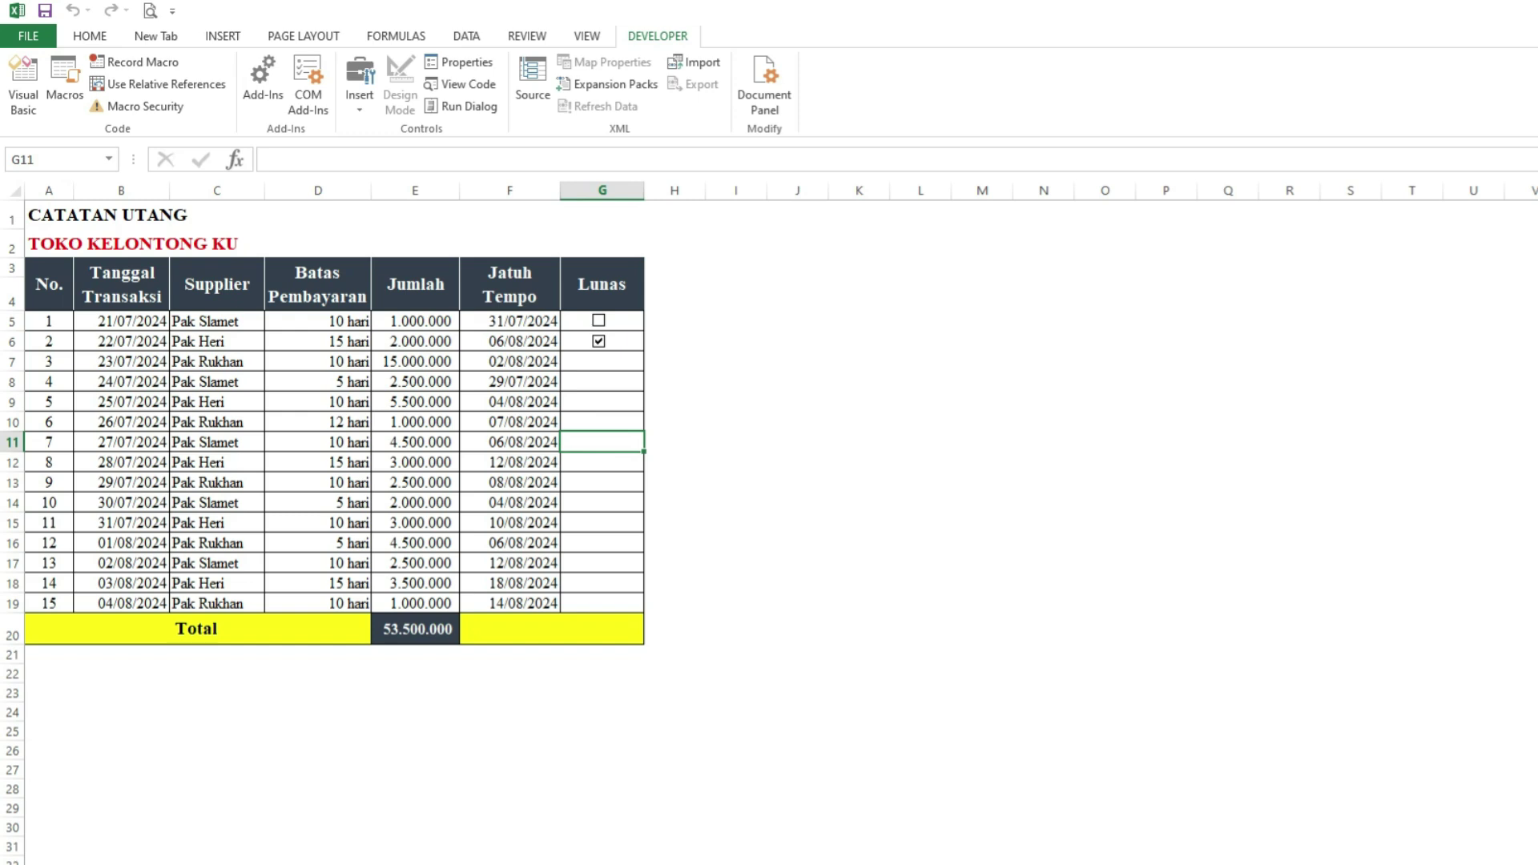
pyautogui.click(602, 362)
pyautogui.click(598, 320)
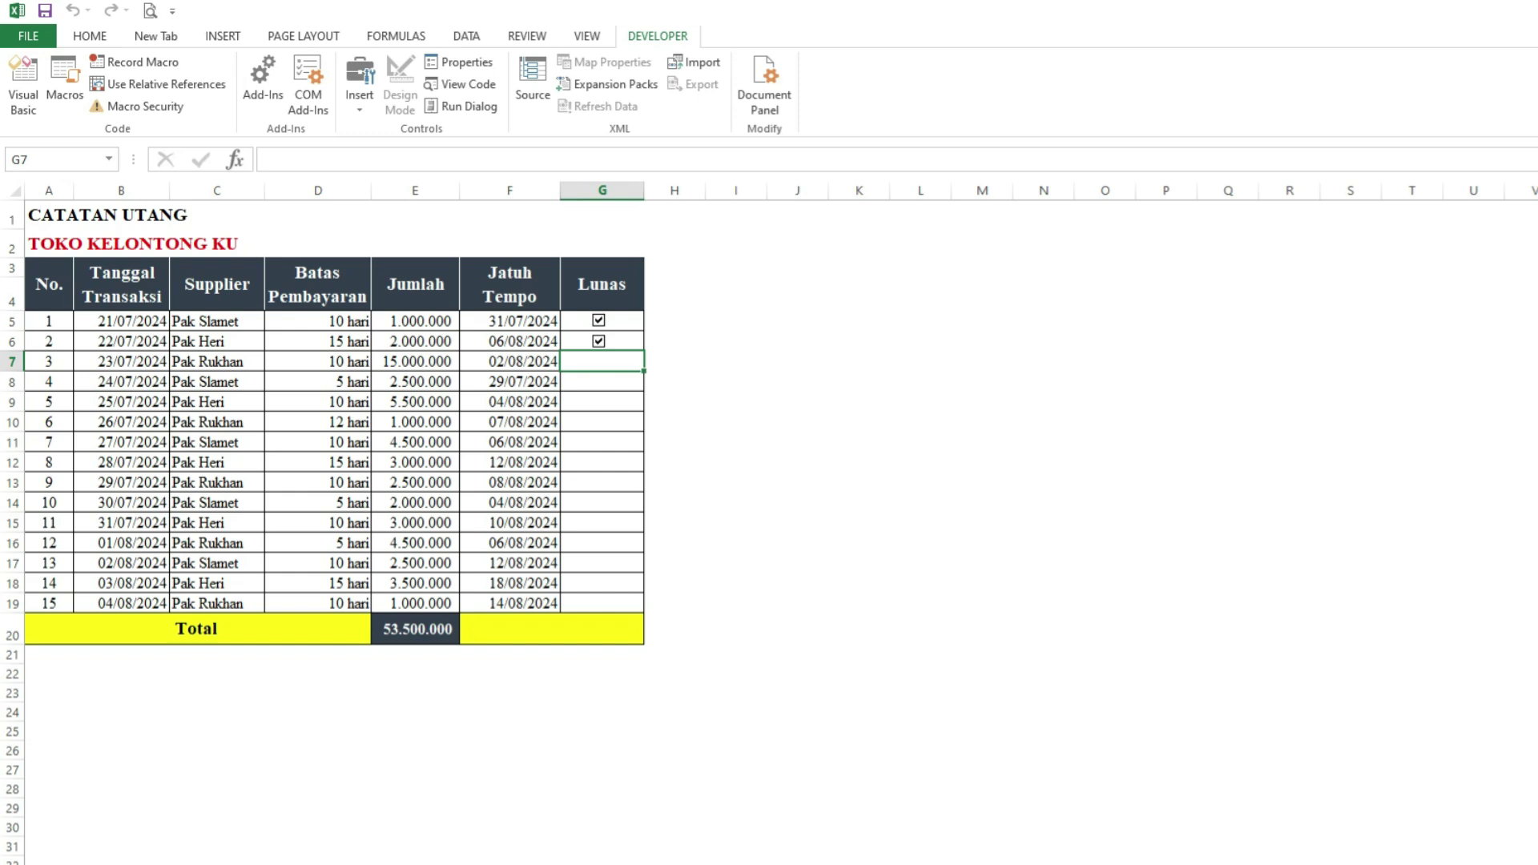
pyautogui.rightClick(598, 340)
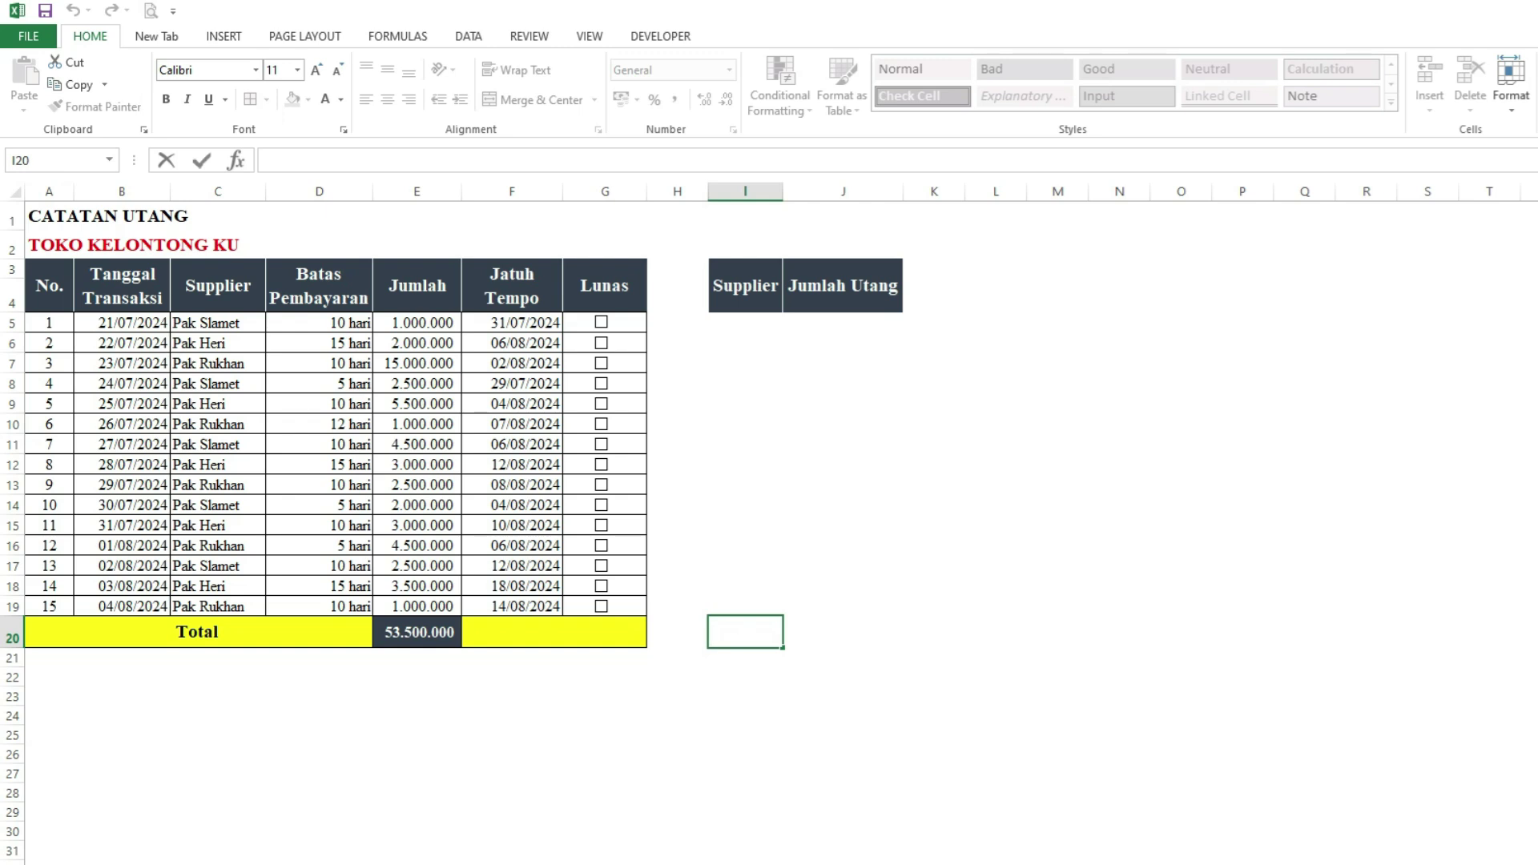
# Copy the supplier names in C5:C19 and paste only their values under the second table's Supplier header, starting at I5.
pyautogui.moveTo(216, 322); pyautogui.dragTo(217, 605)
pyautogui.hotkey('ctrl', 'c')
pyautogui.rightClick(212, 334)
pyautogui.click(256, 372)
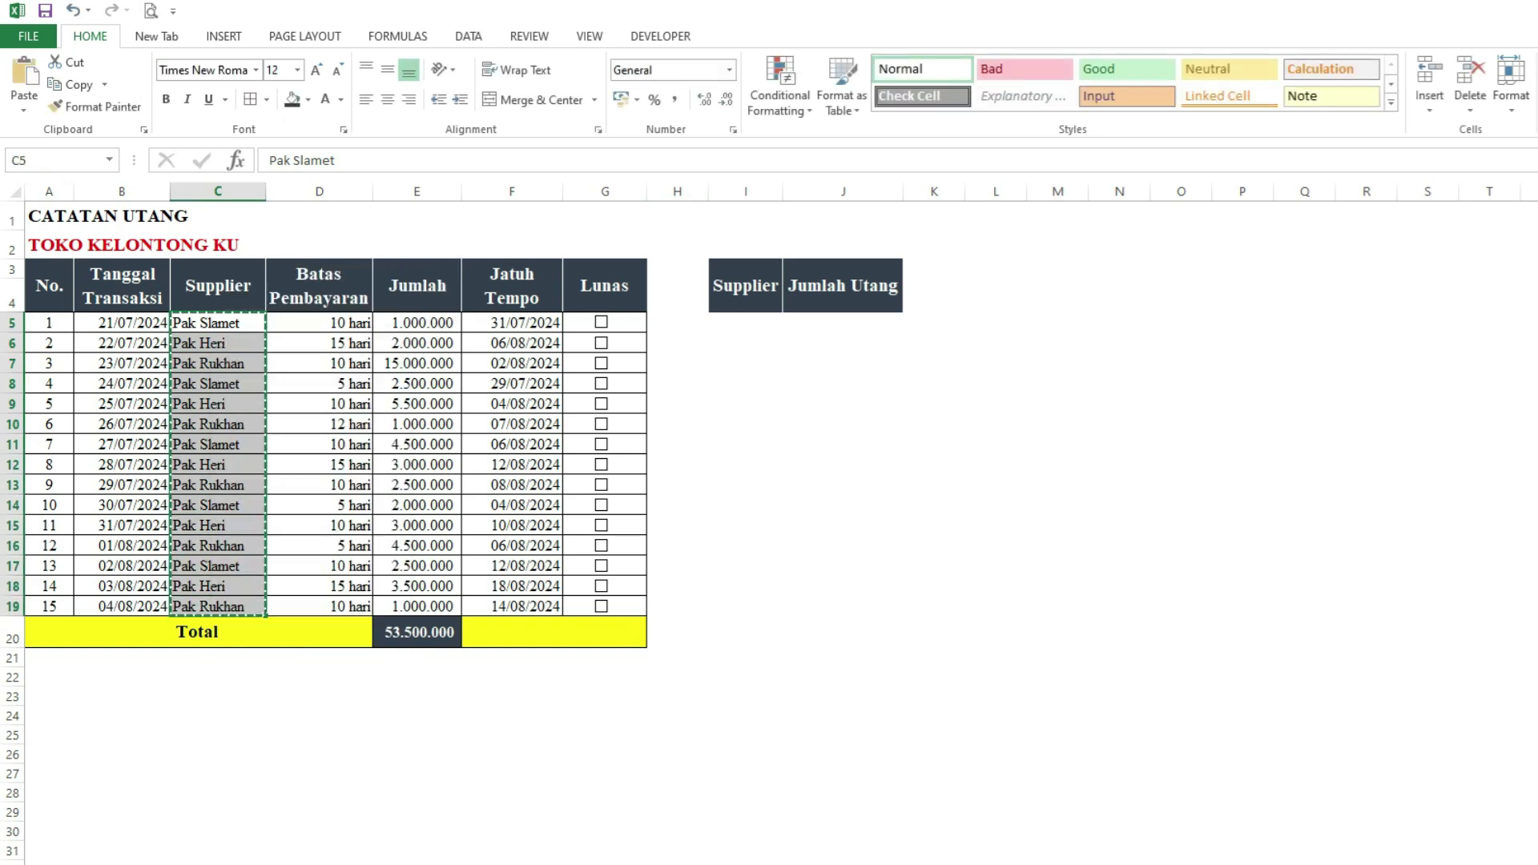
pyautogui.rightClick(721, 322)
pyautogui.click(800, 408)
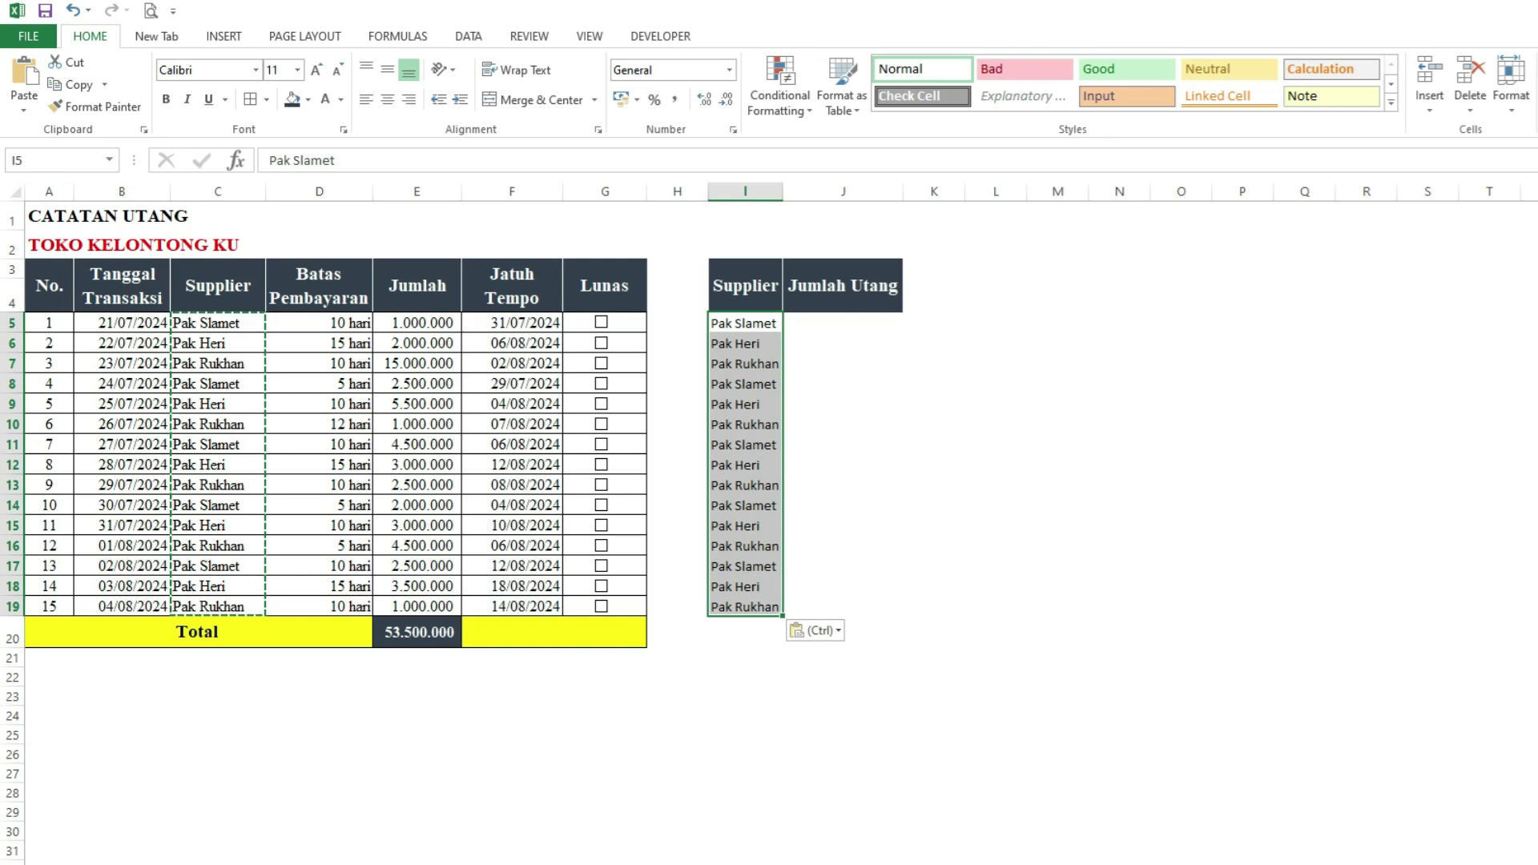
# Remove duplicates from the pasted supplier list in I5:I19, continuing with the current selection and comparing Column I.
pyautogui.click(469, 36)
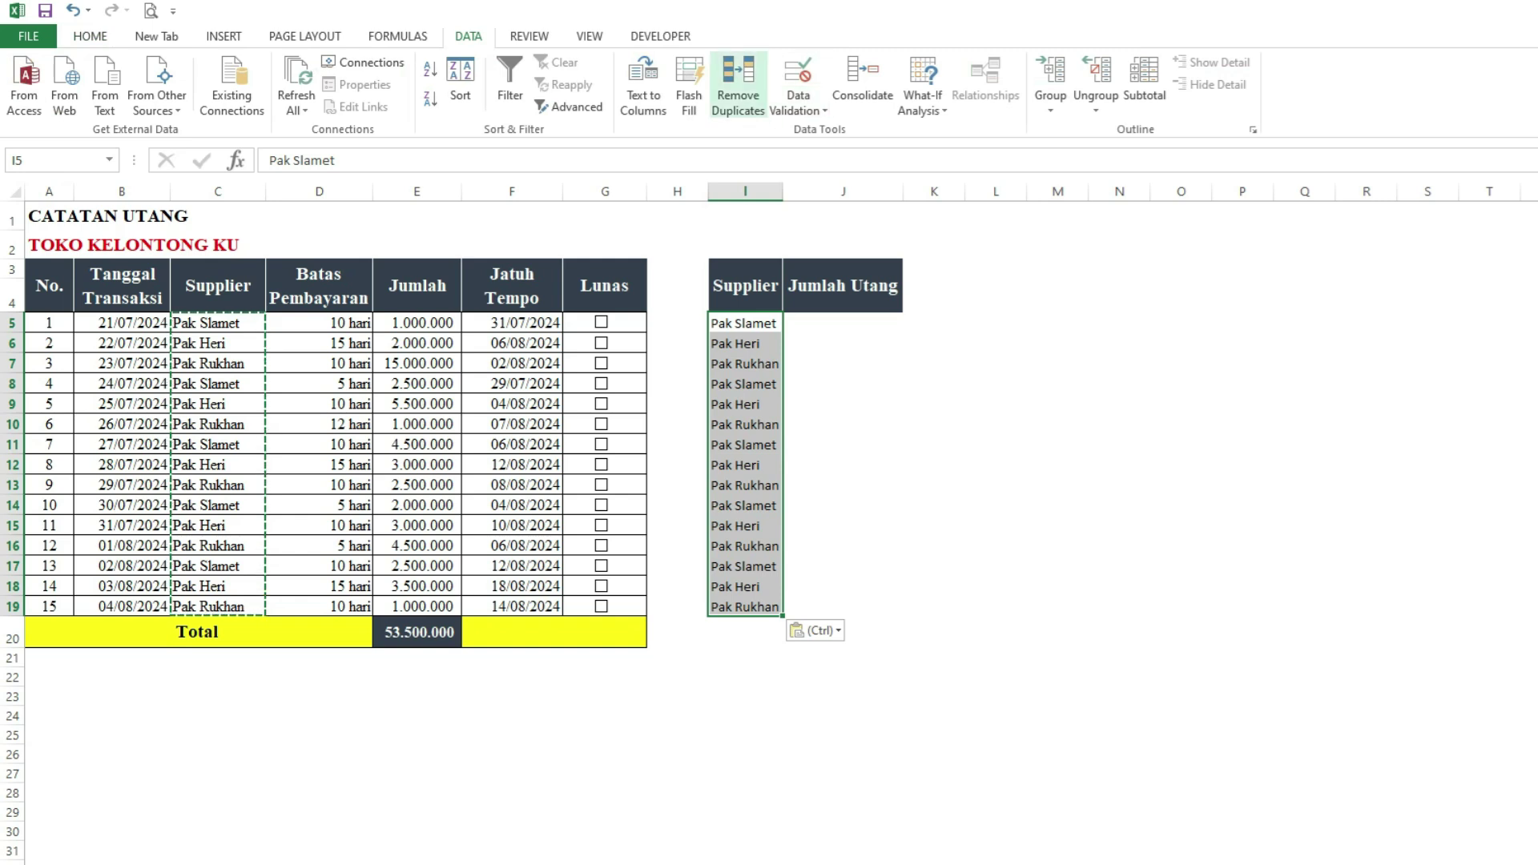
pyautogui.click(737, 80)
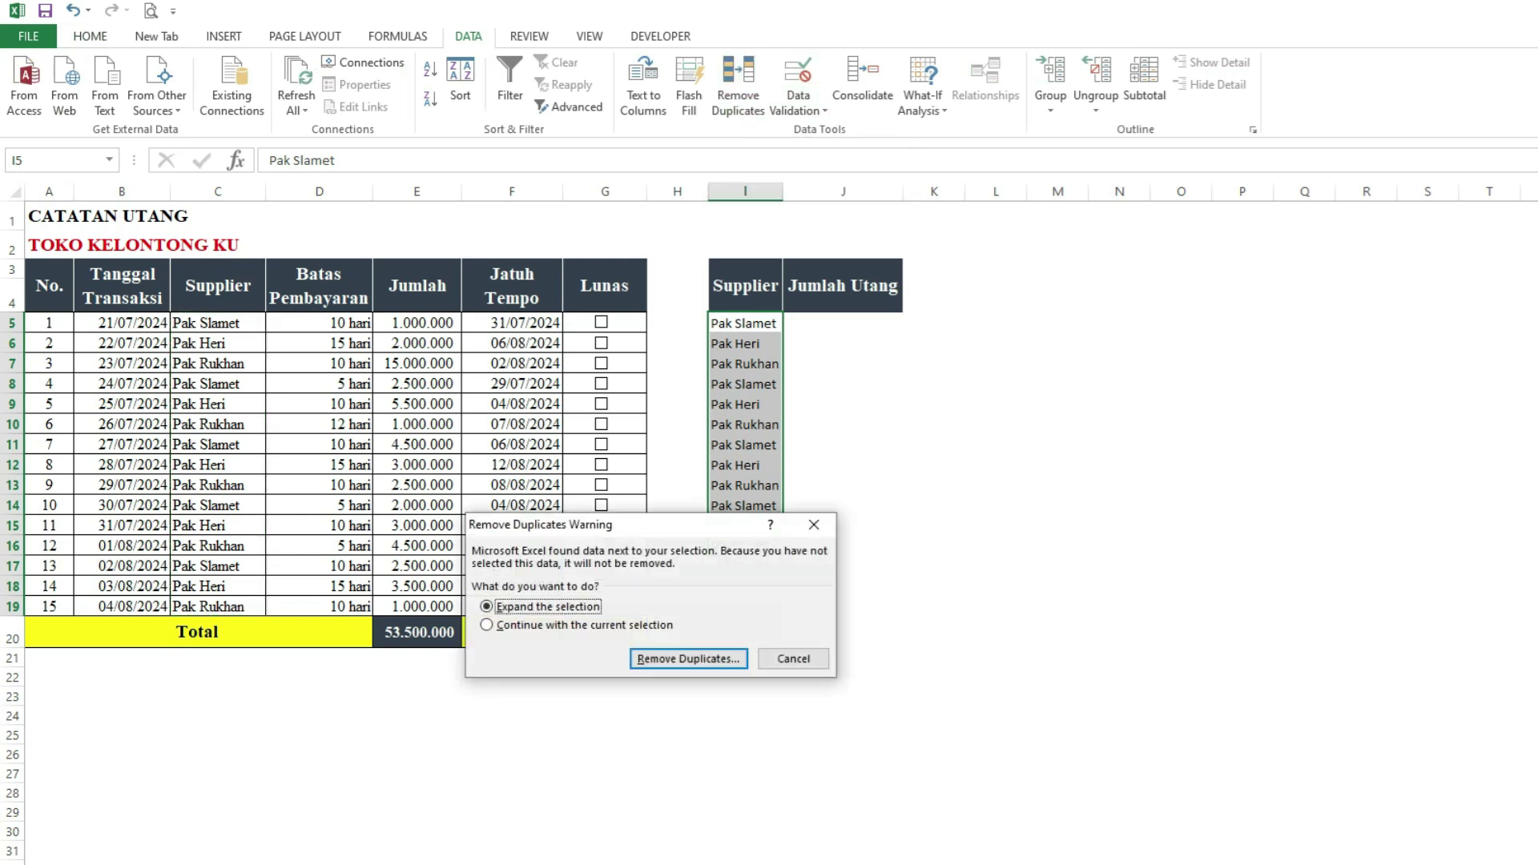
pyautogui.click(560, 624)
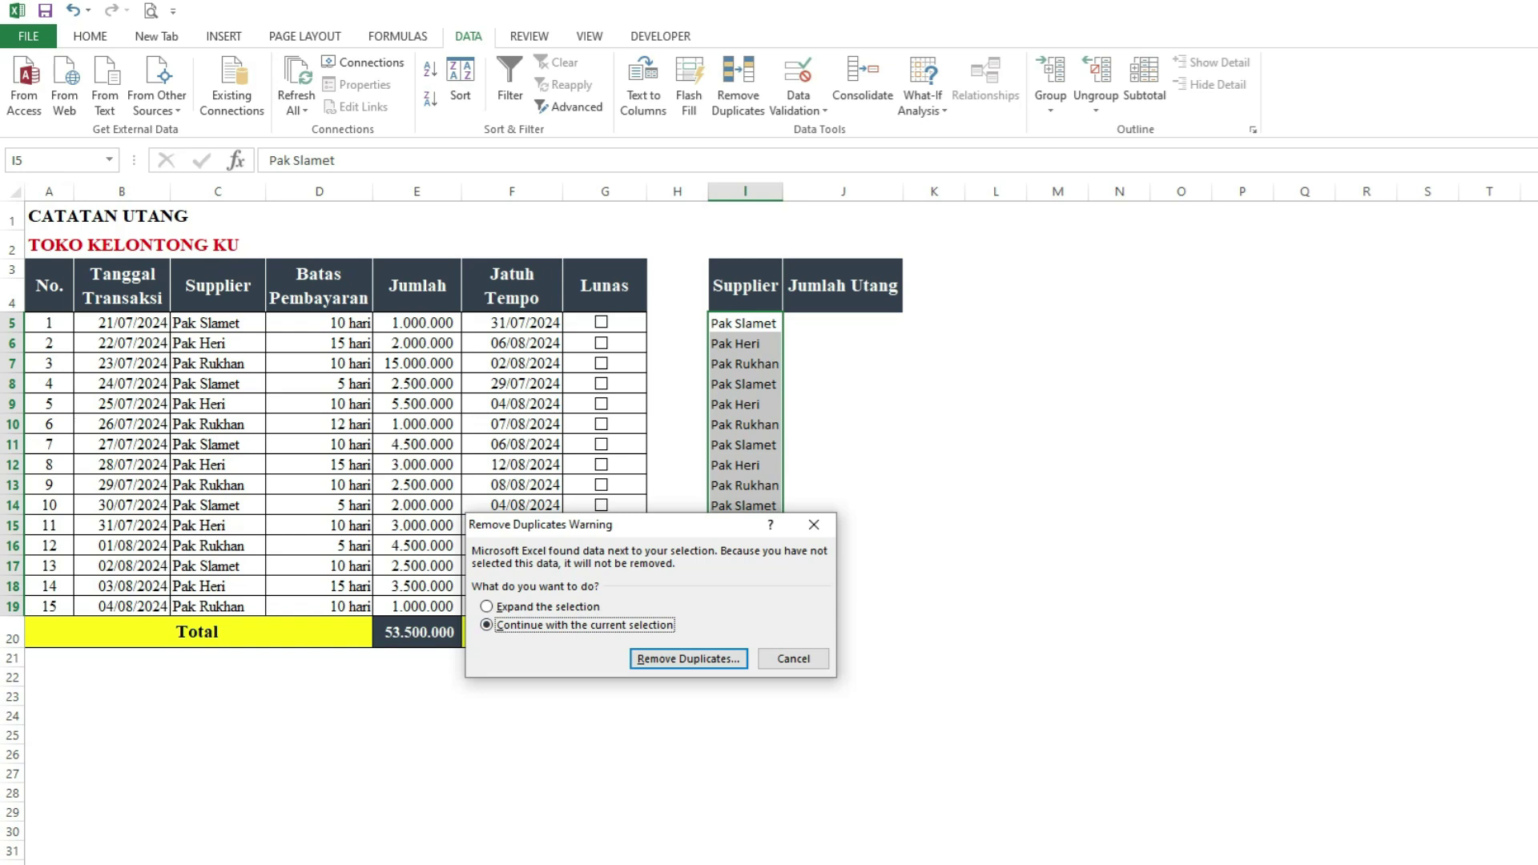
pyautogui.click(688, 658)
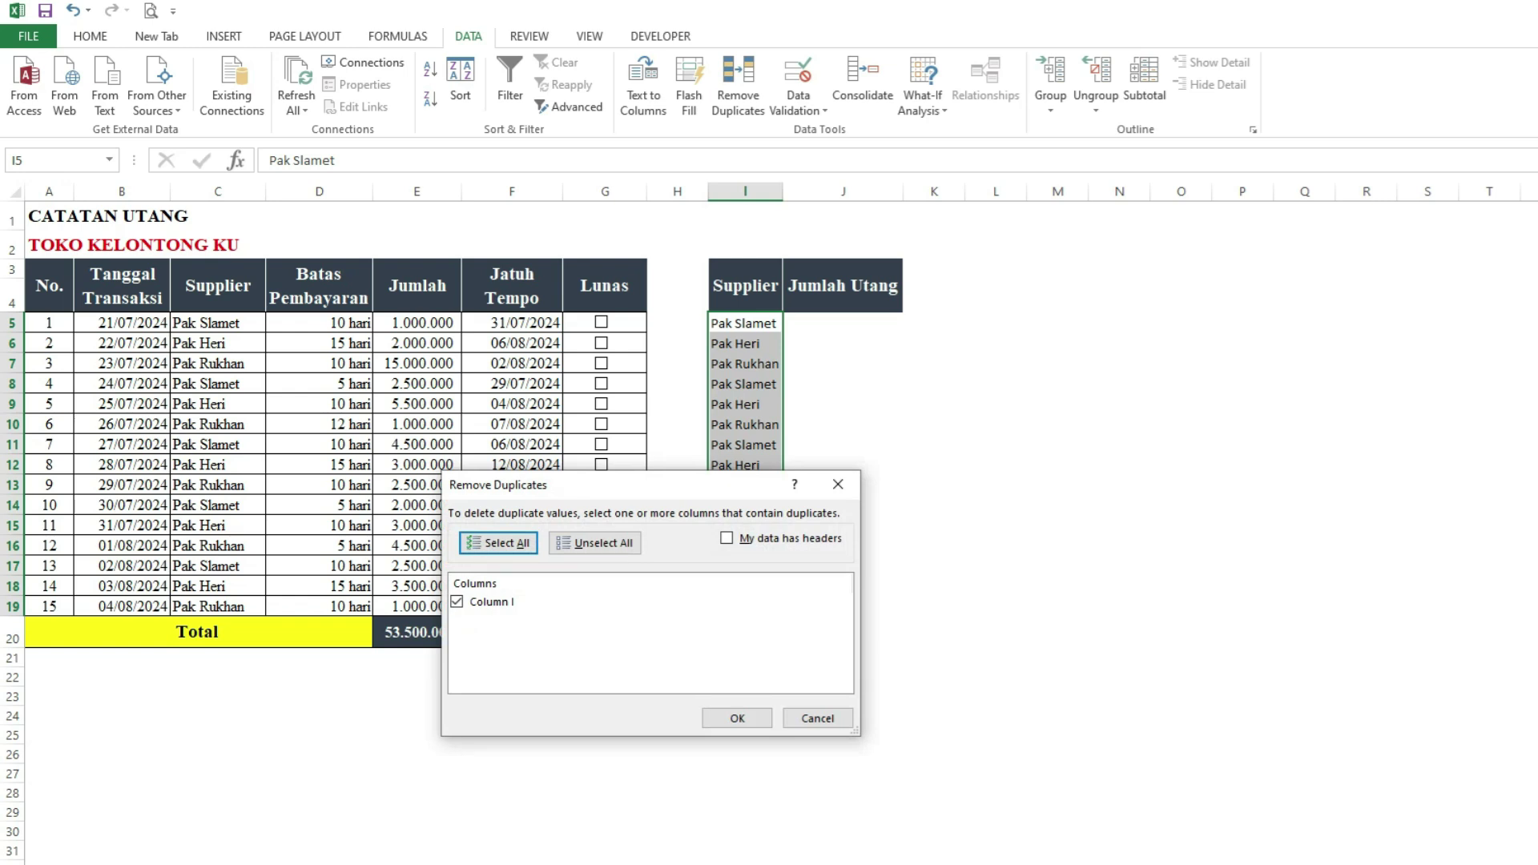
pyautogui.click(737, 718)
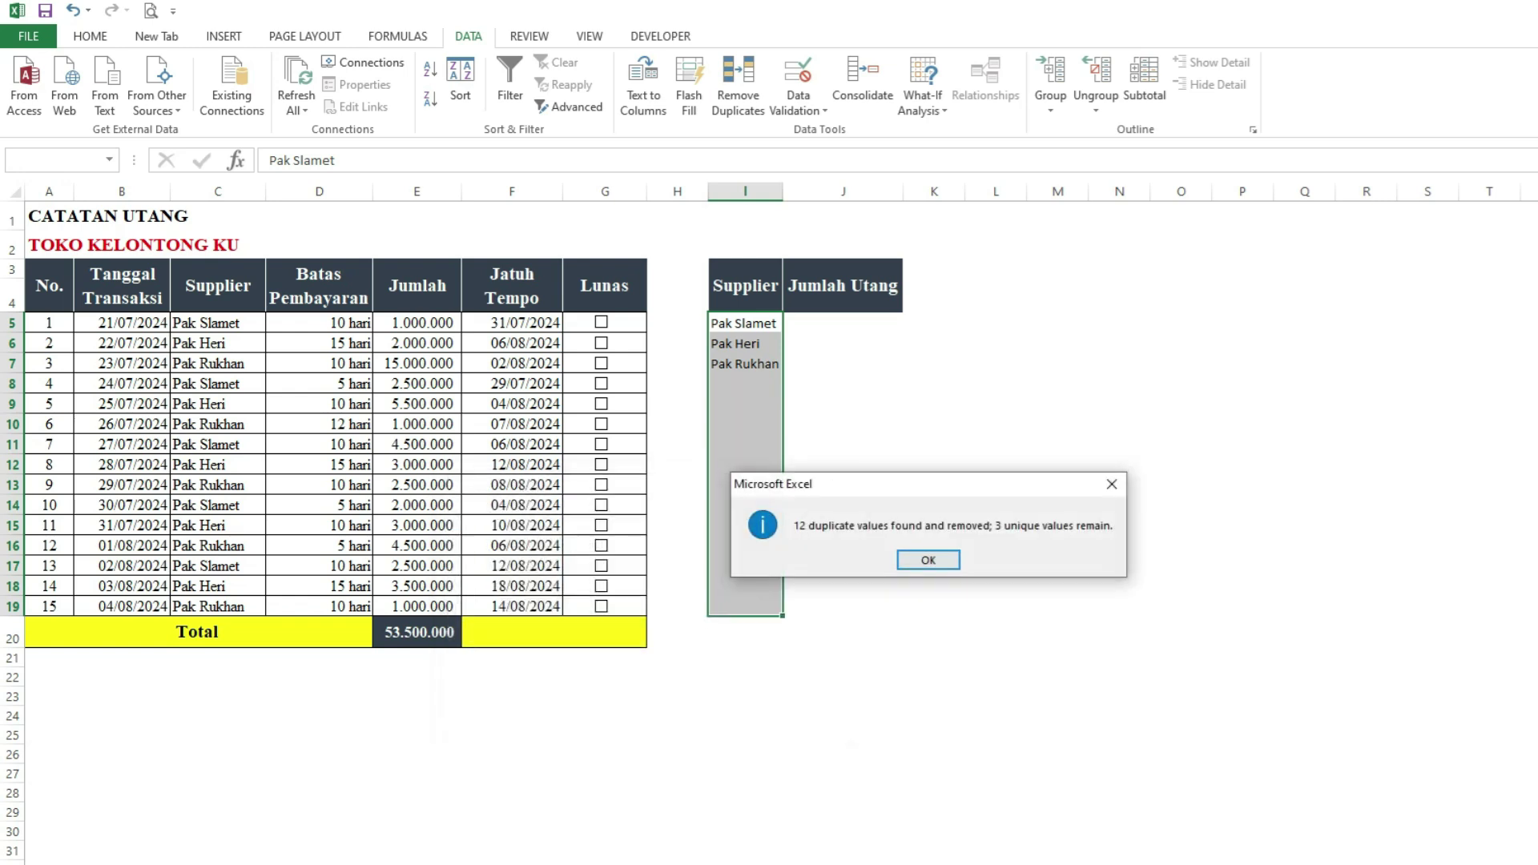
pyautogui.press('Return')
pyautogui.click(842, 383)
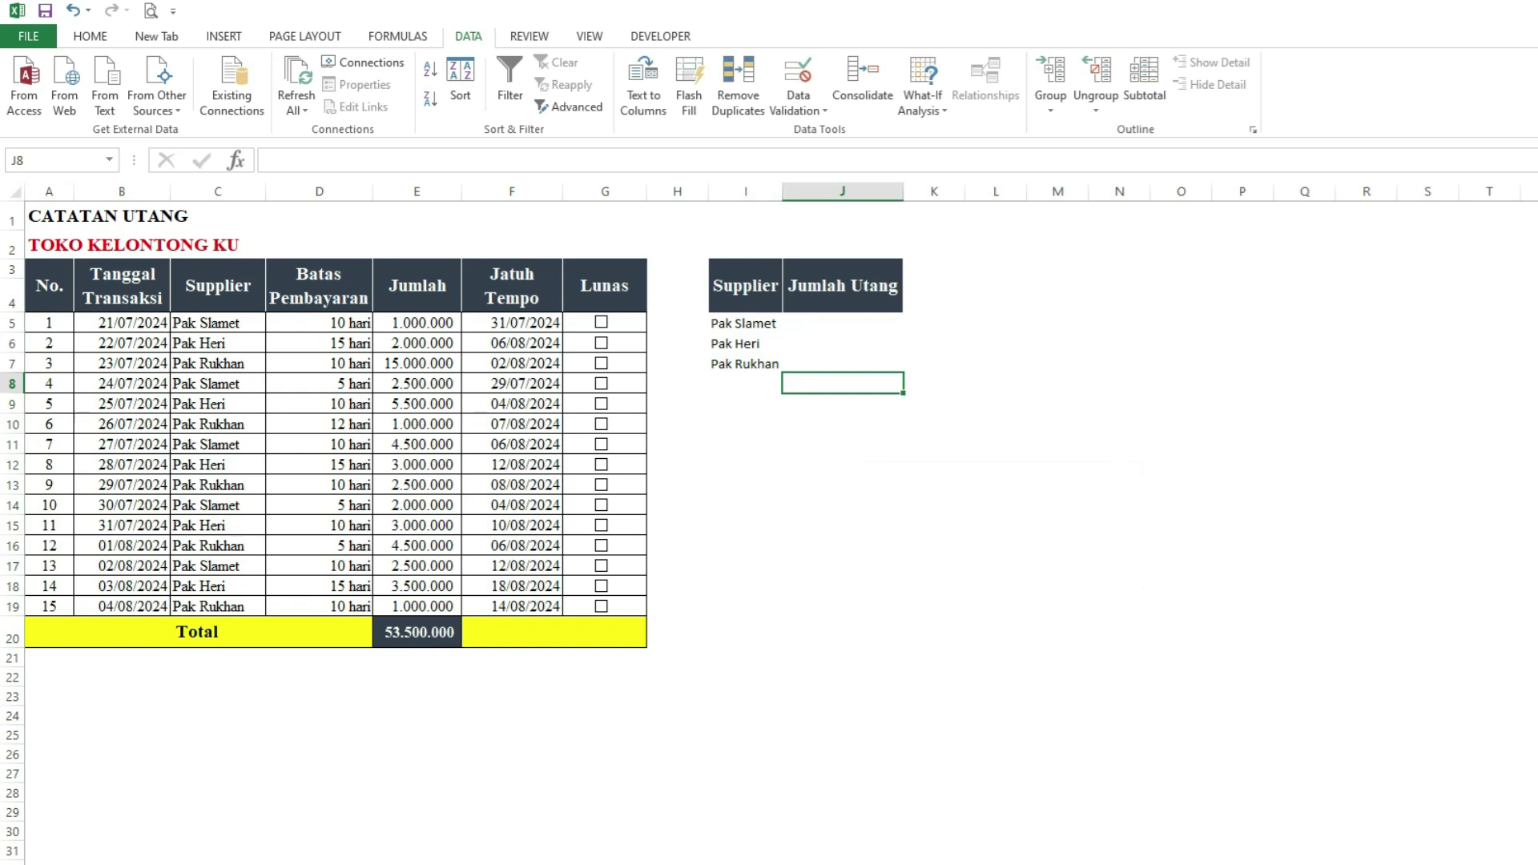
# Widen column I slightly to give the unique supplier names more room.
pyautogui.click(745, 324)
pyautogui.click(745, 344)
pyautogui.click(745, 364)
pyautogui.click(943, 585)
pyautogui.moveTo(783, 191); pyautogui.dragTo(790, 191)
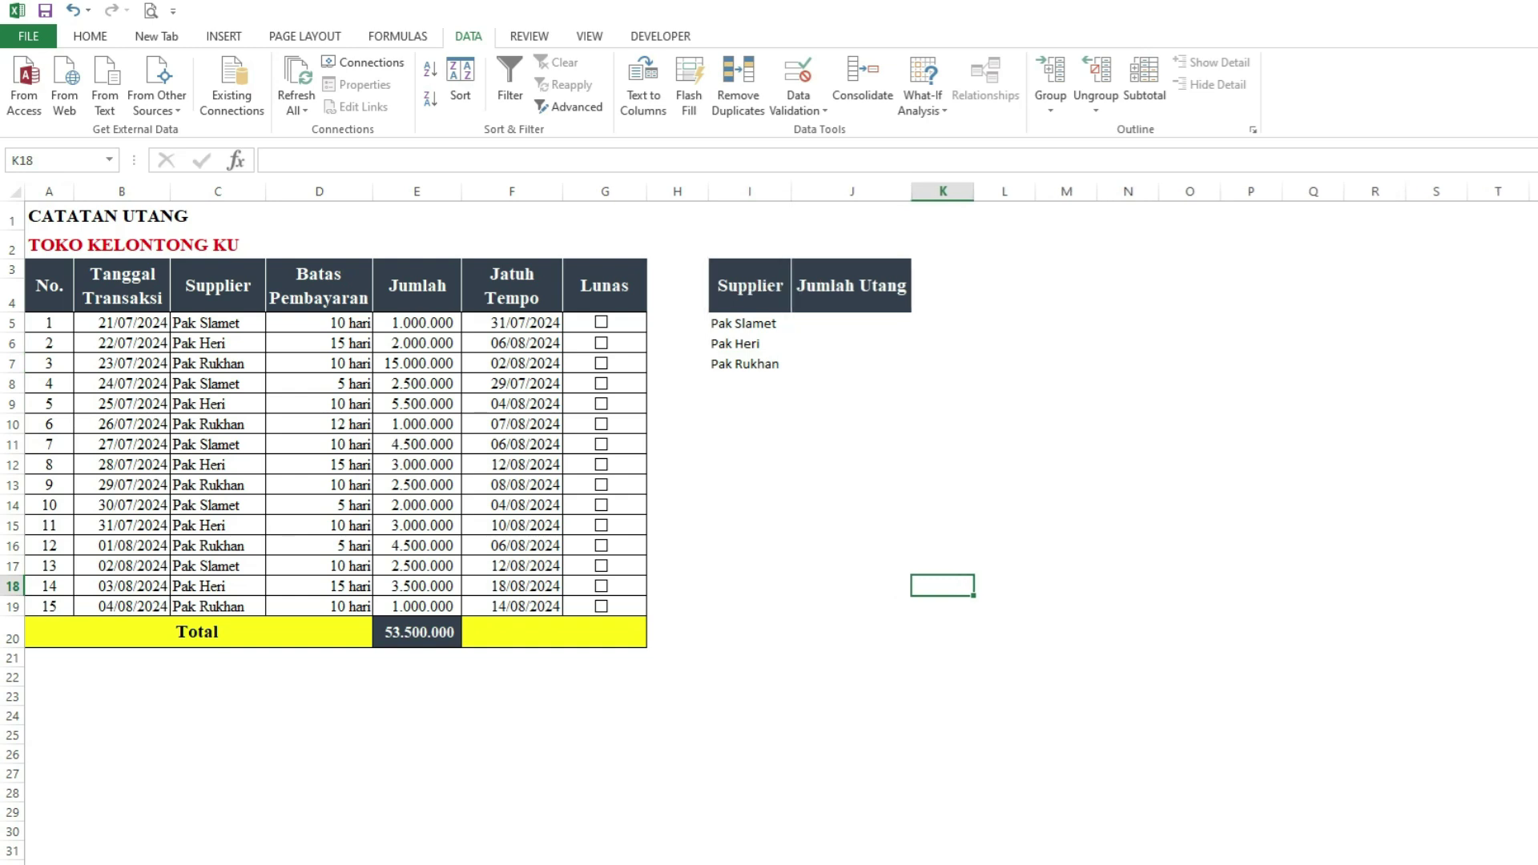
pyautogui.click(943, 403)
# Mark the first debt in row 5 as paid by checking its Lunas check box in G5.
pyautogui.click(851, 324)
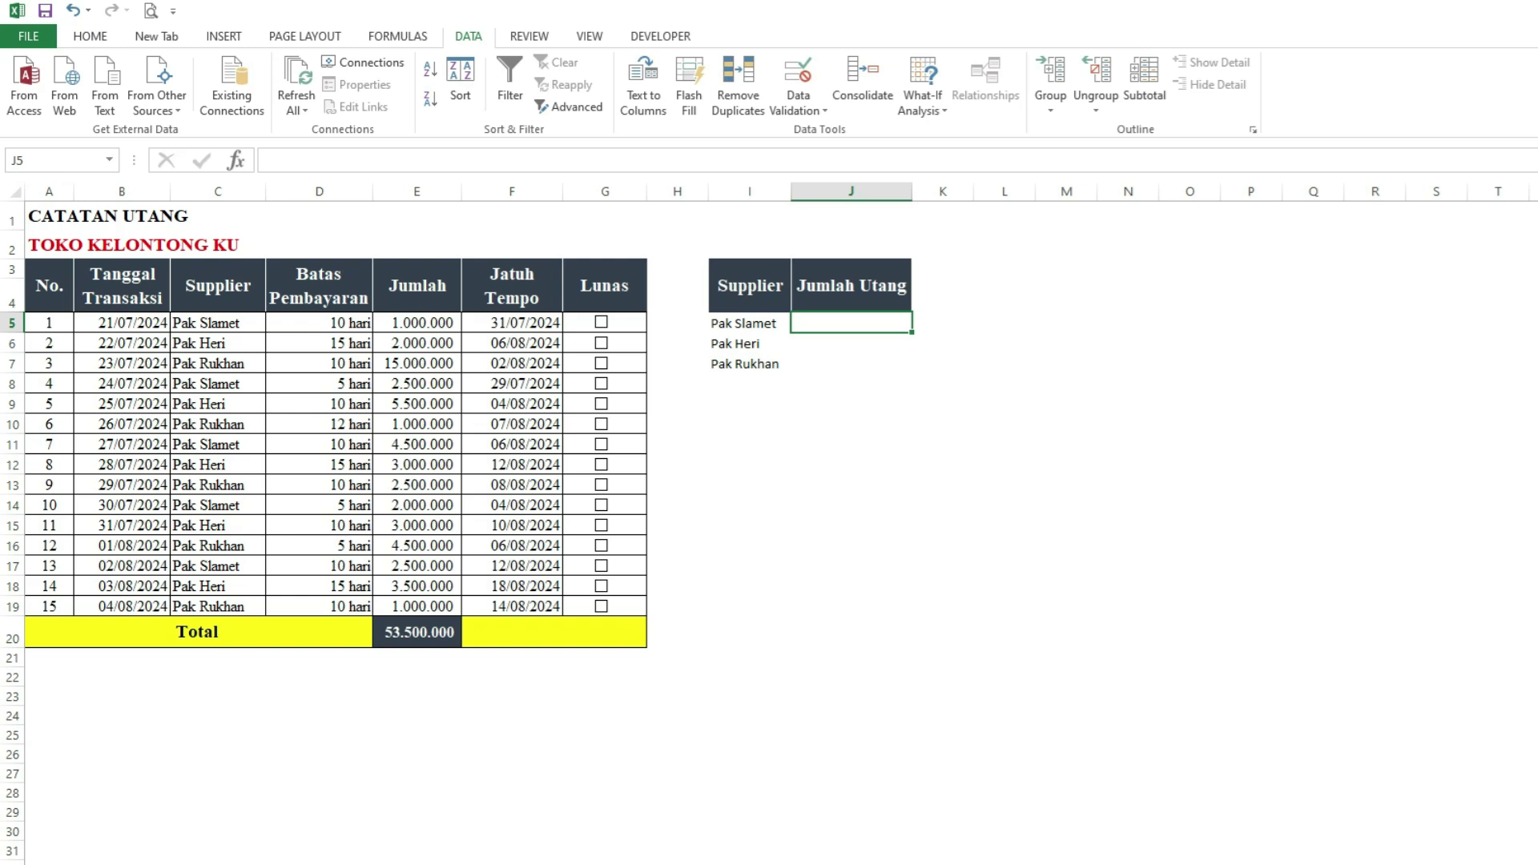
pyautogui.click(743, 323)
pyautogui.click(735, 342)
pyautogui.click(745, 363)
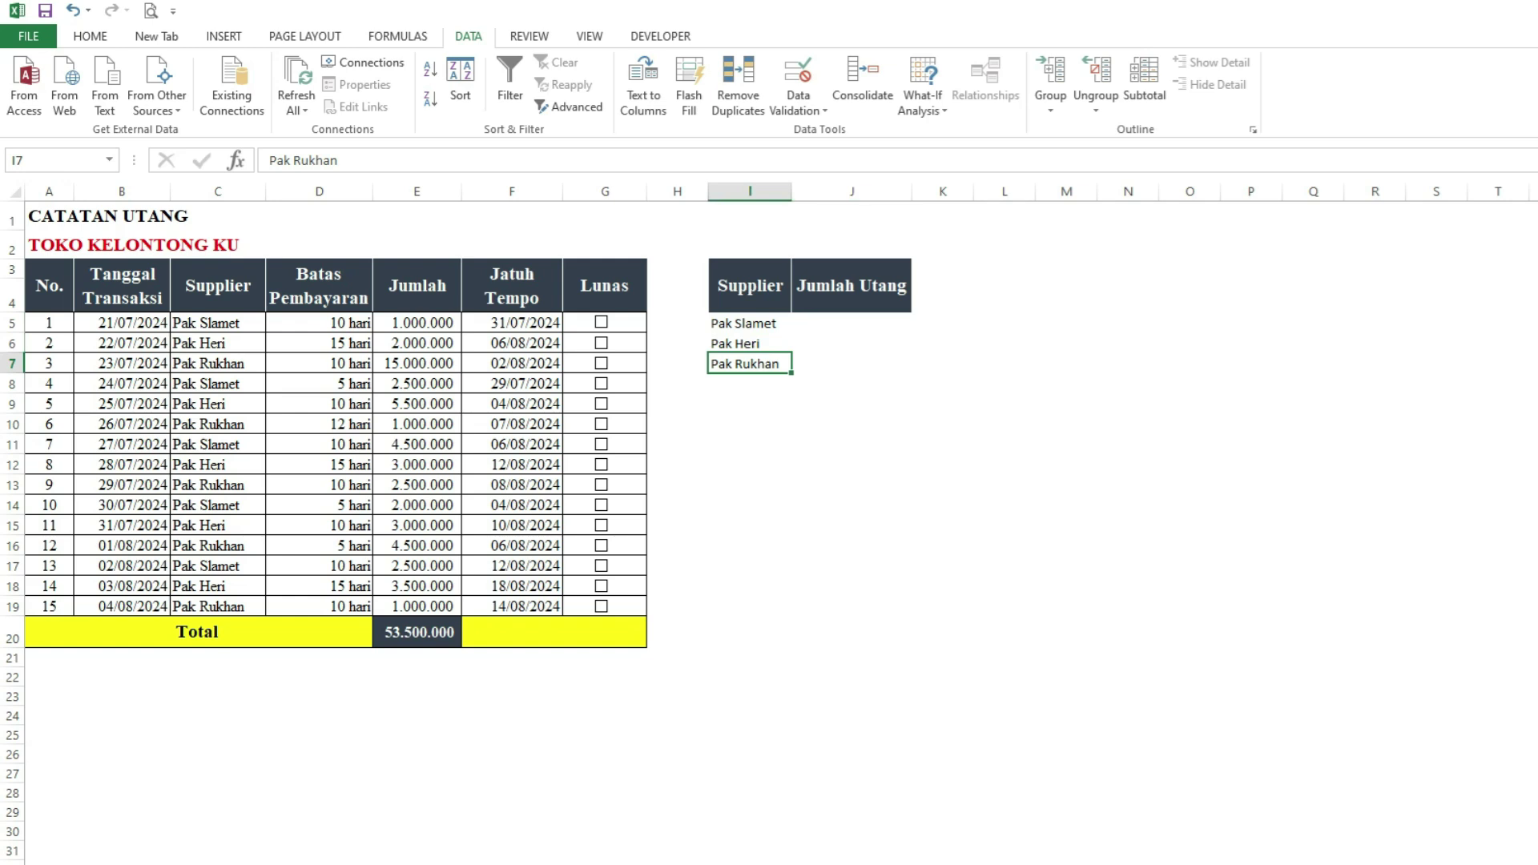
pyautogui.click(600, 322)
# Start a SUMIFS formula in J5 with the absolute sum range $E$5:$E$19.
pyautogui.click(851, 323)
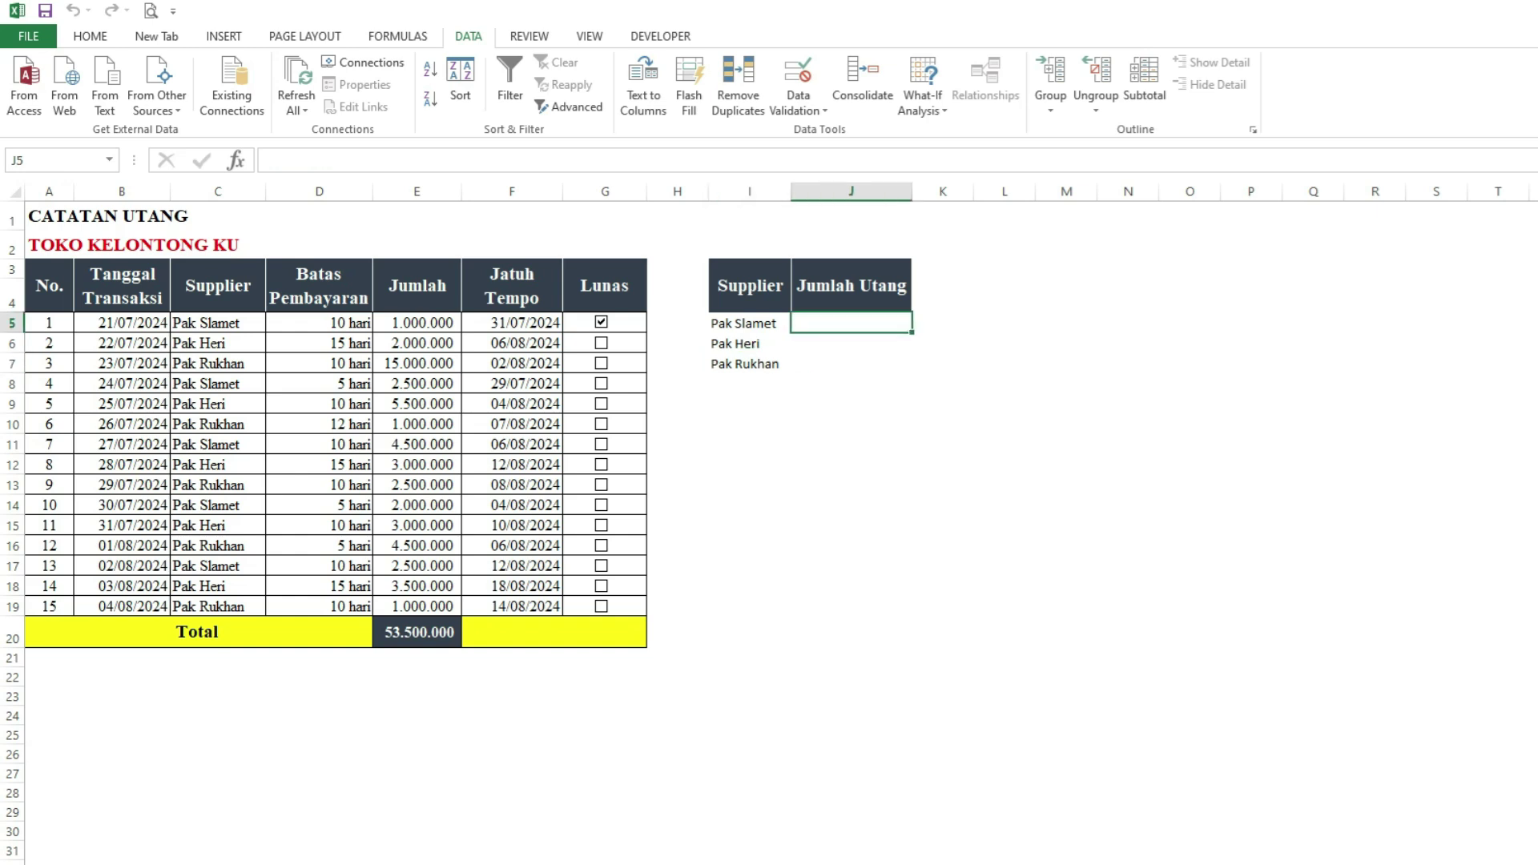
pyautogui.write('=')
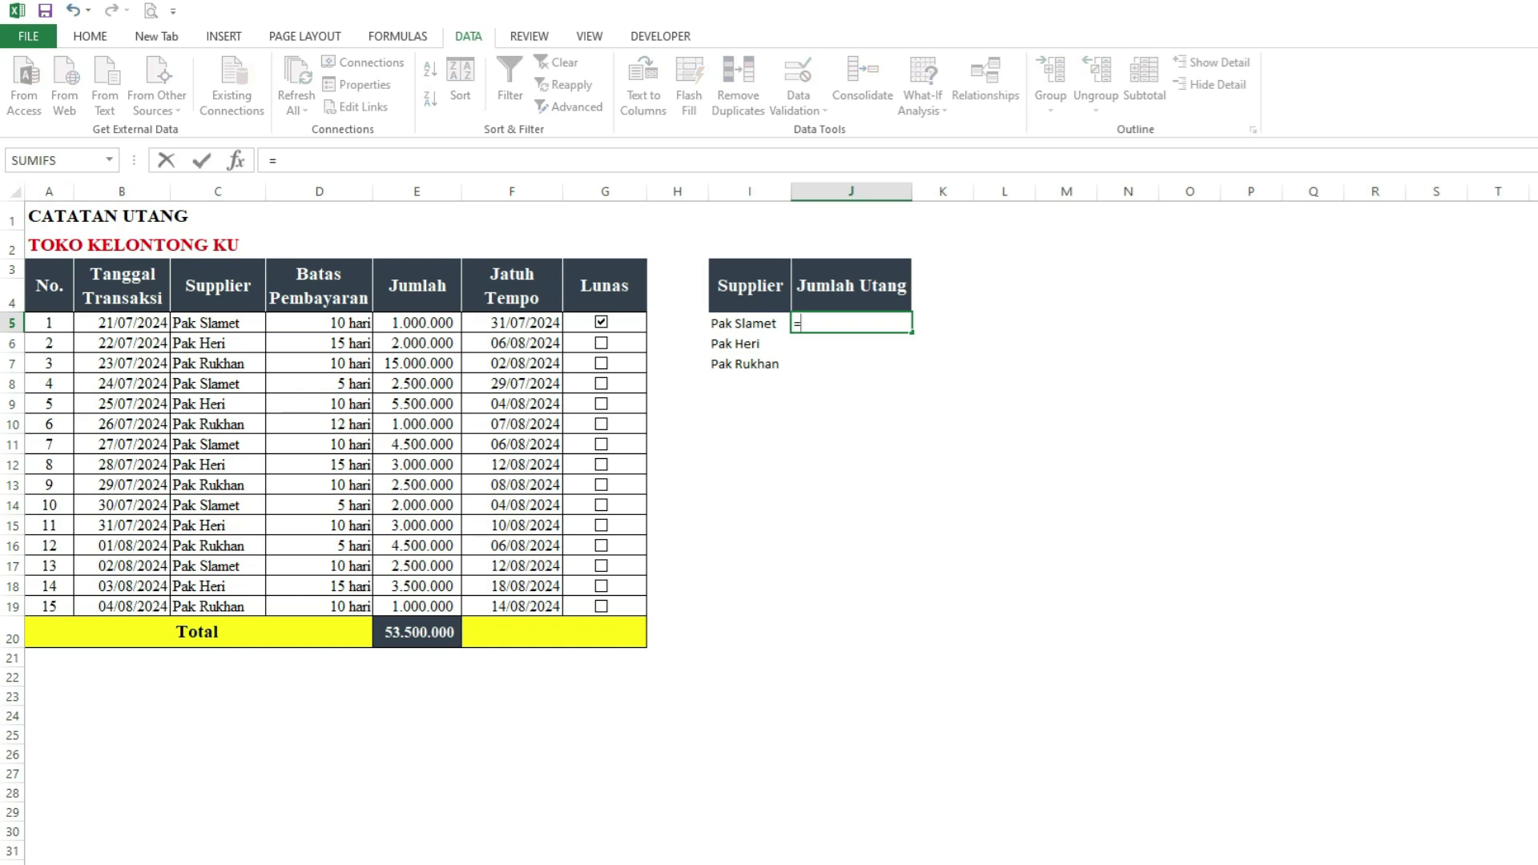
pyautogui.write('sumif')
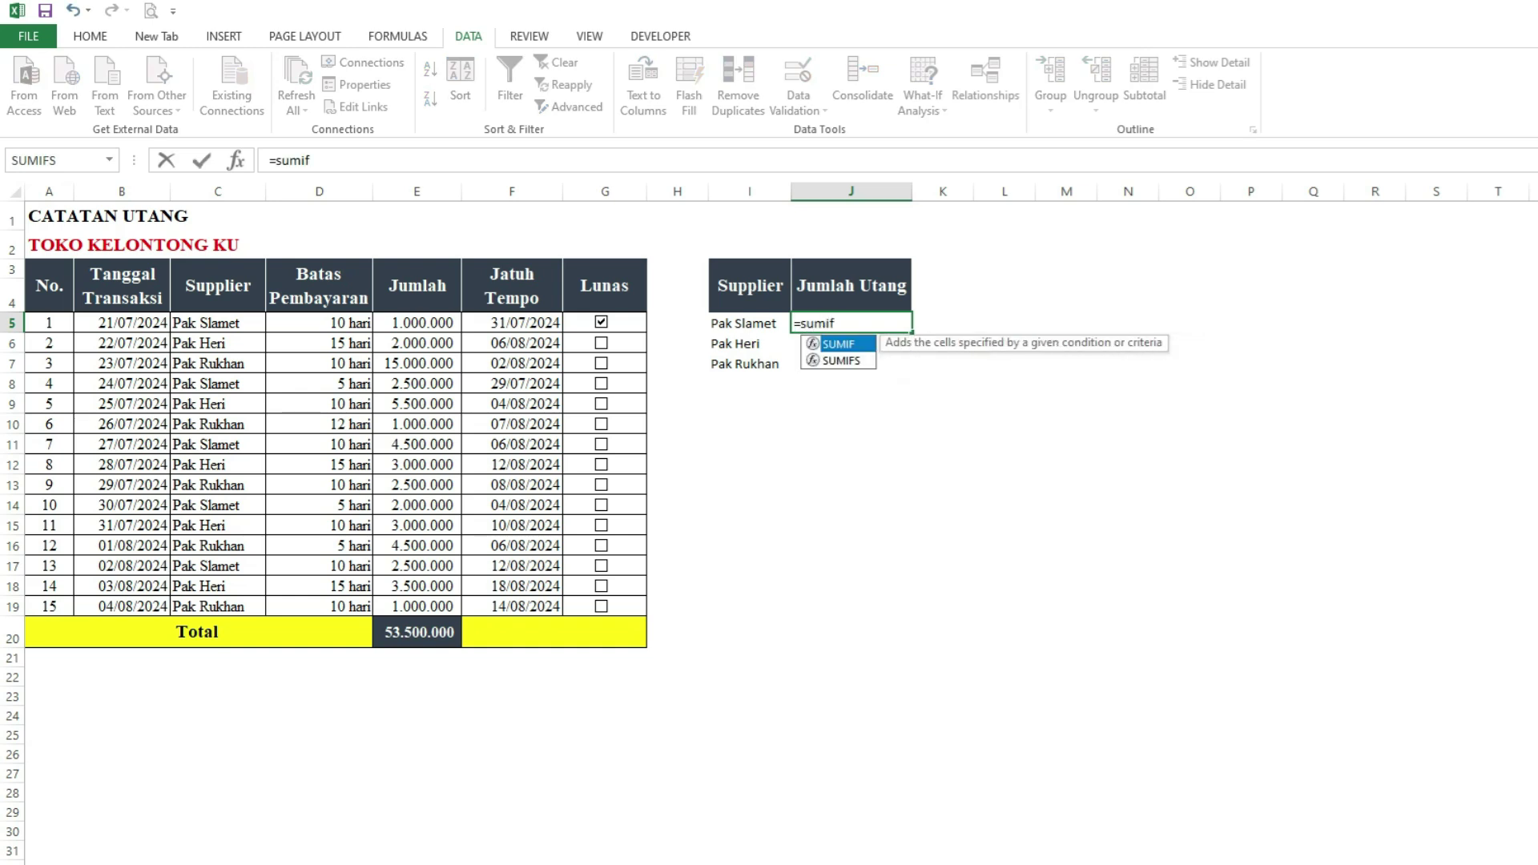
pyautogui.press('Down')
pyautogui.press('Tab')
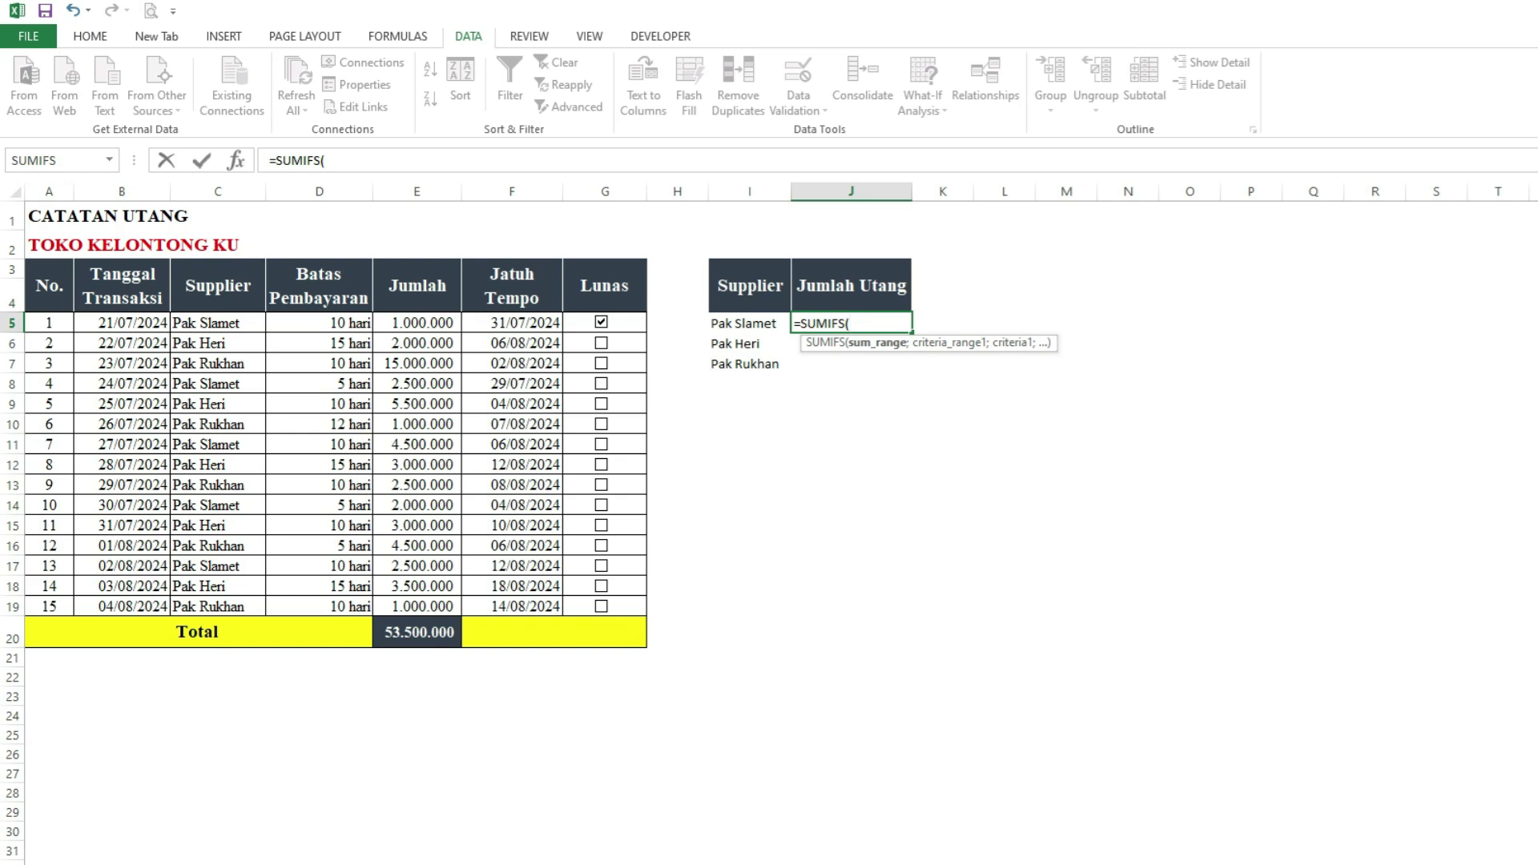
pyautogui.moveTo(455, 436); pyautogui.dragTo(455, 618)
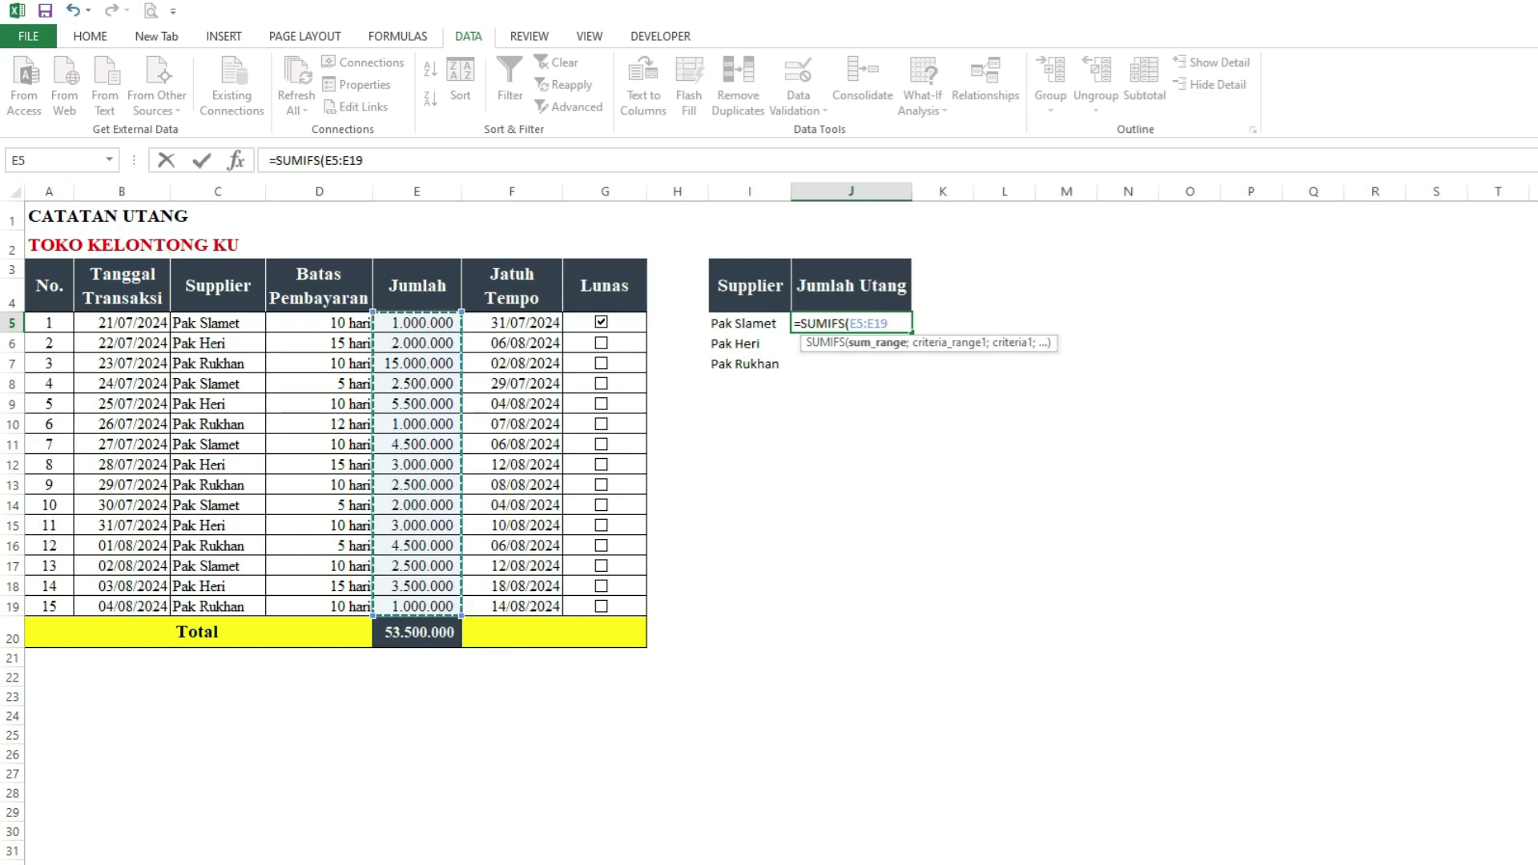
pyautogui.press('F4')
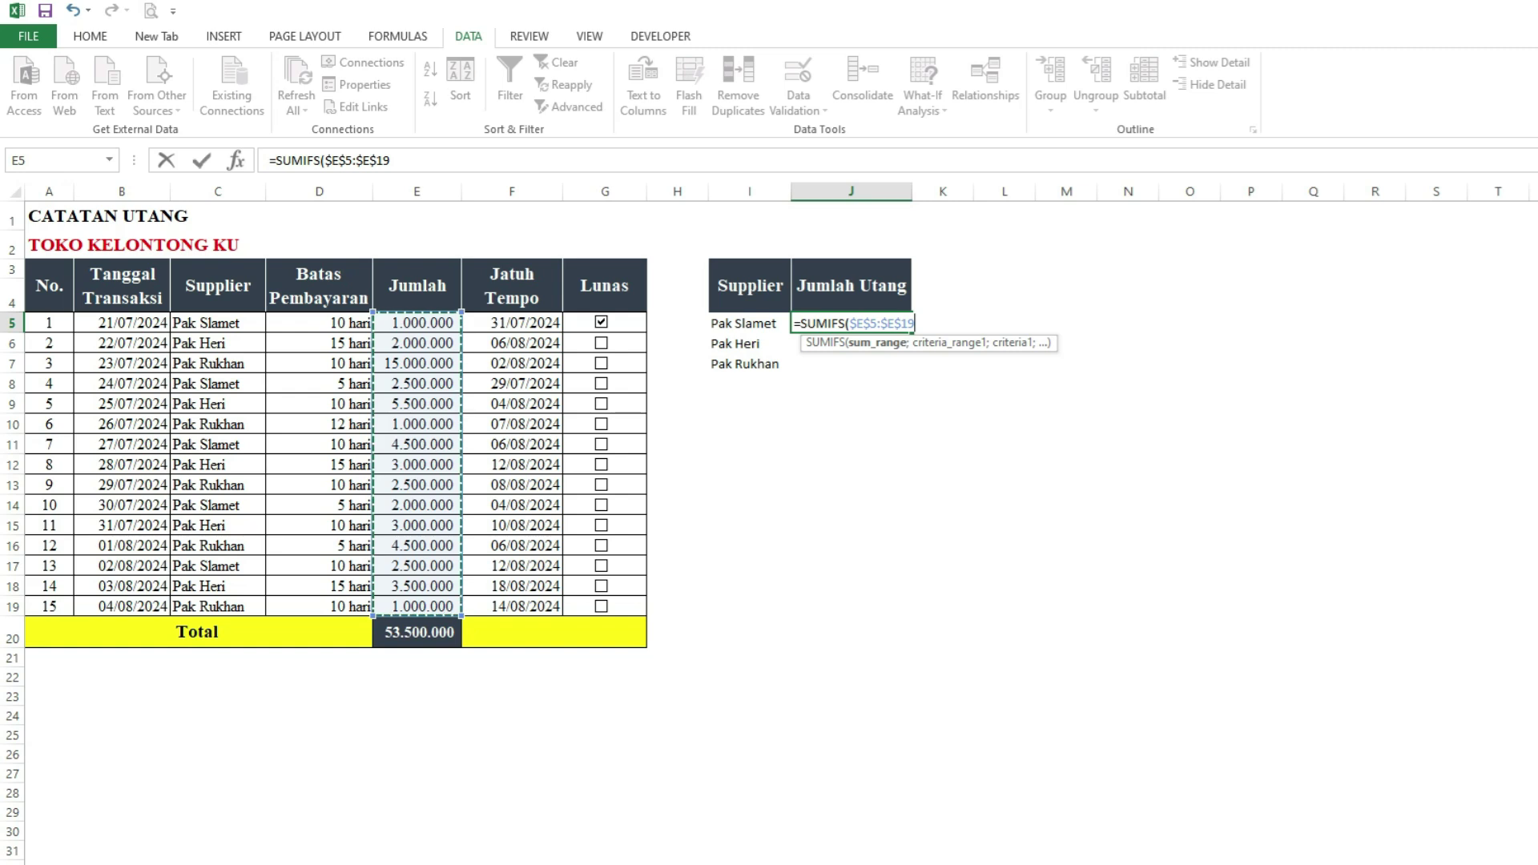
pyautogui.write(';')
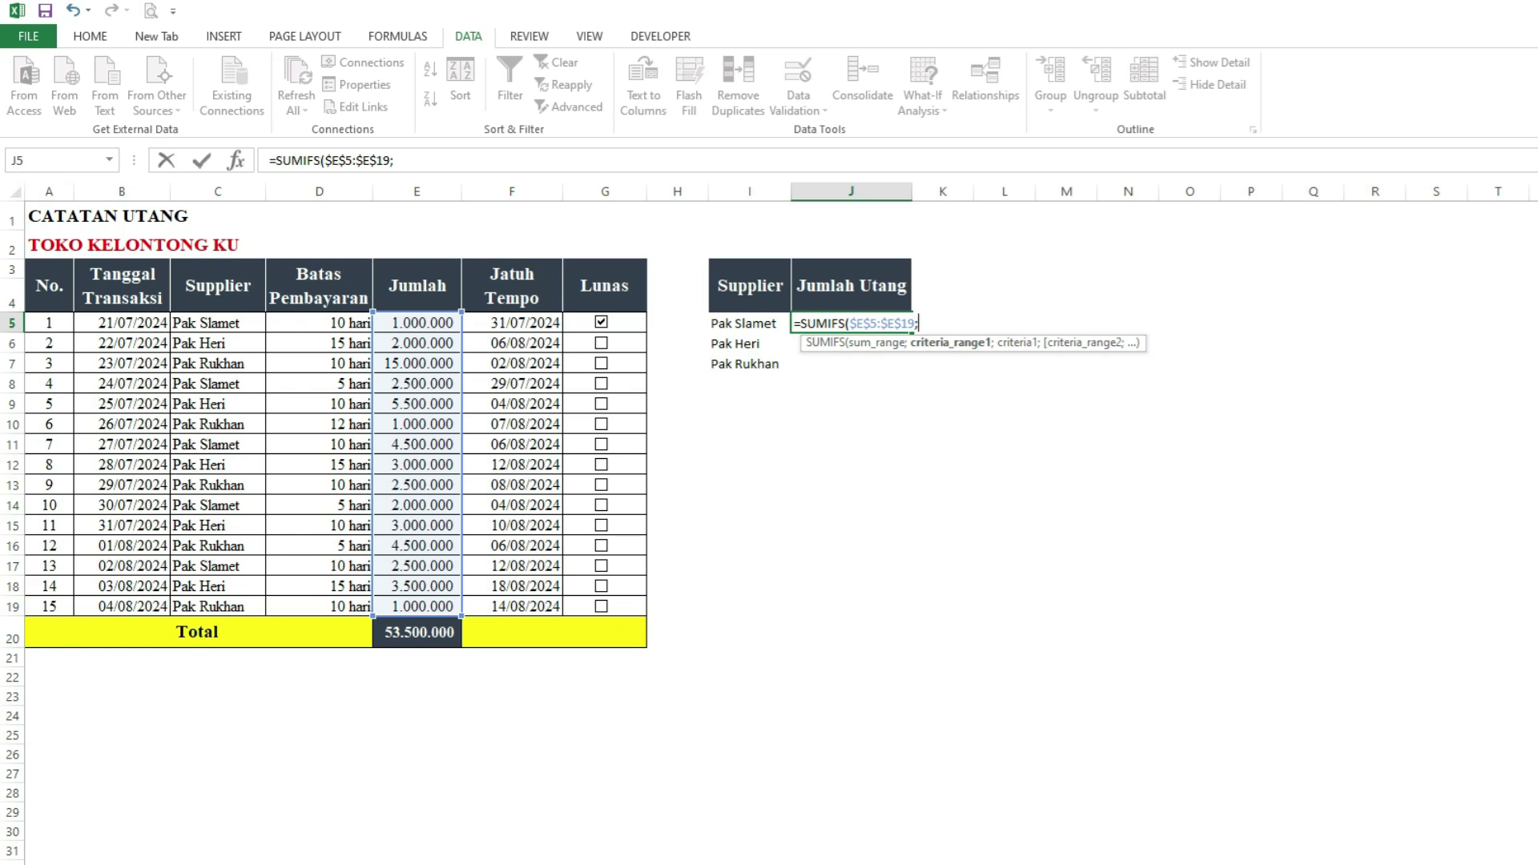
# Add C5:C19 as the formula's first criteria range and the supplier name in I5 as its criterion.
pyautogui.moveTo(240, 324); pyautogui.dragTo(252, 609)
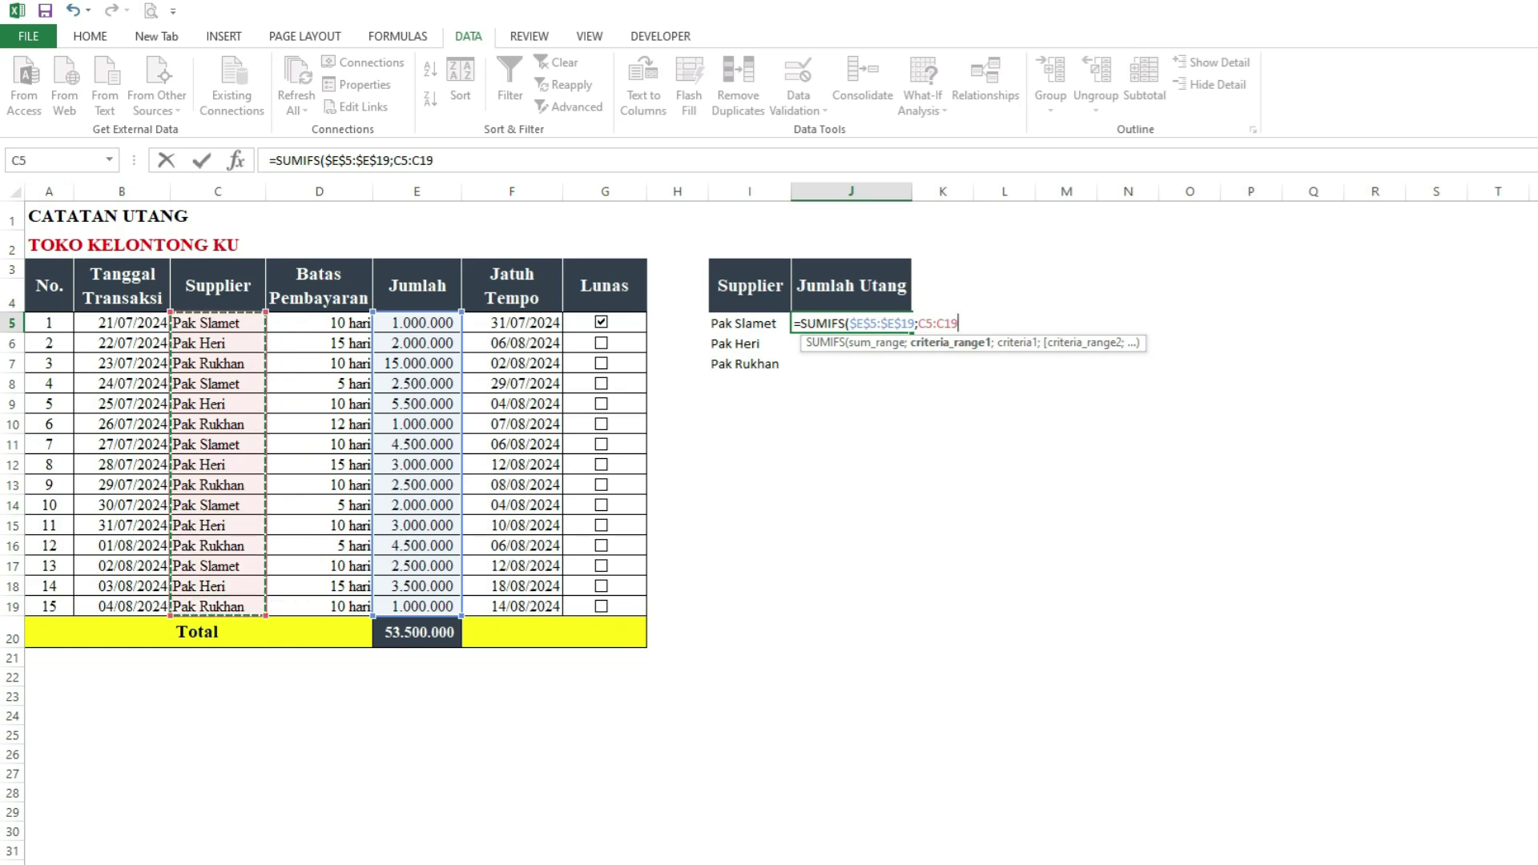
pyautogui.write(';')
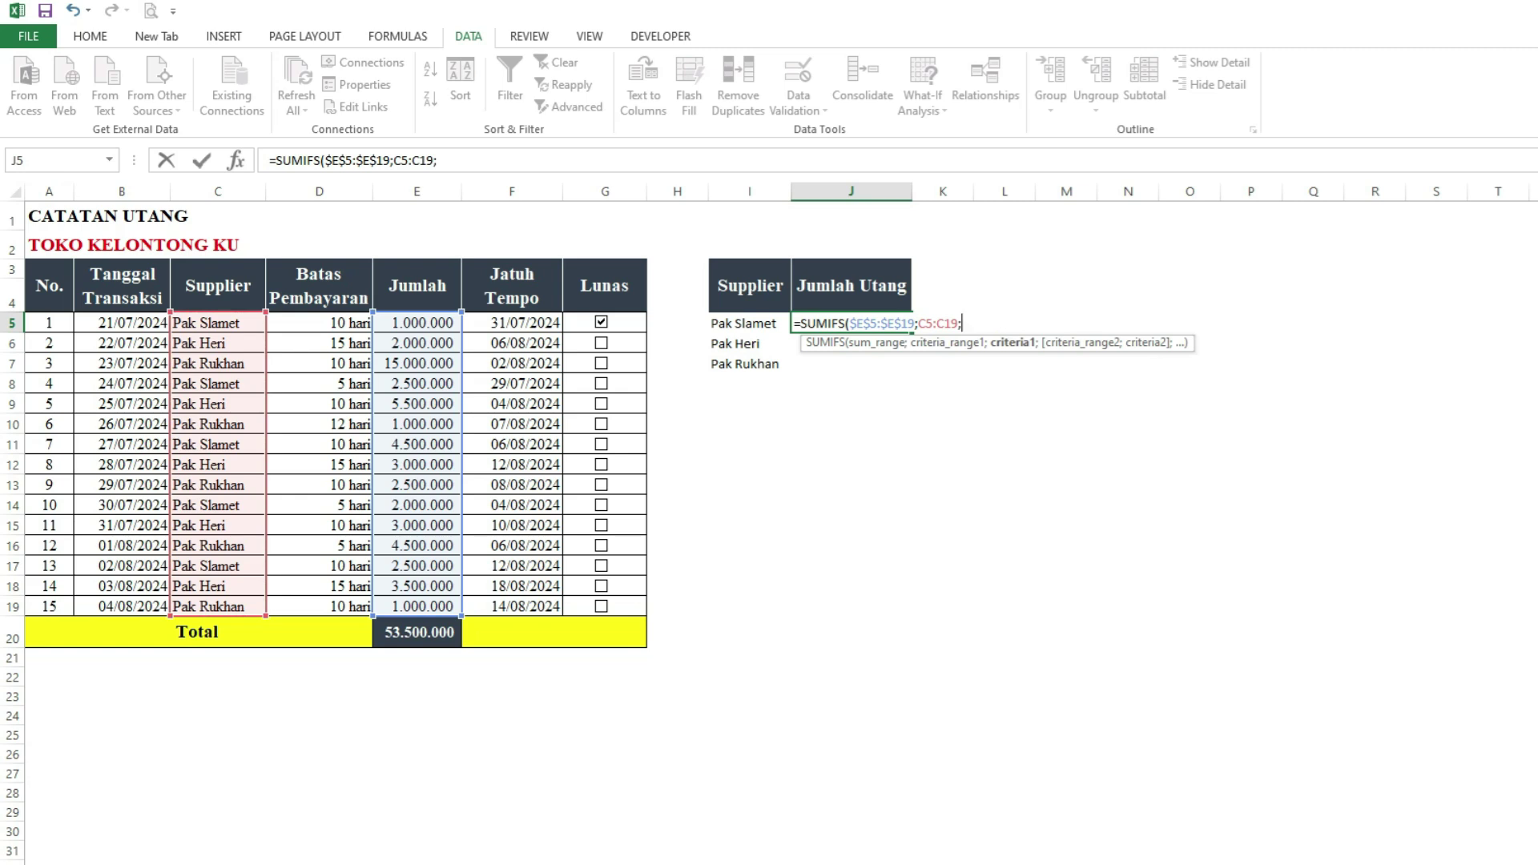
pyautogui.click(745, 323)
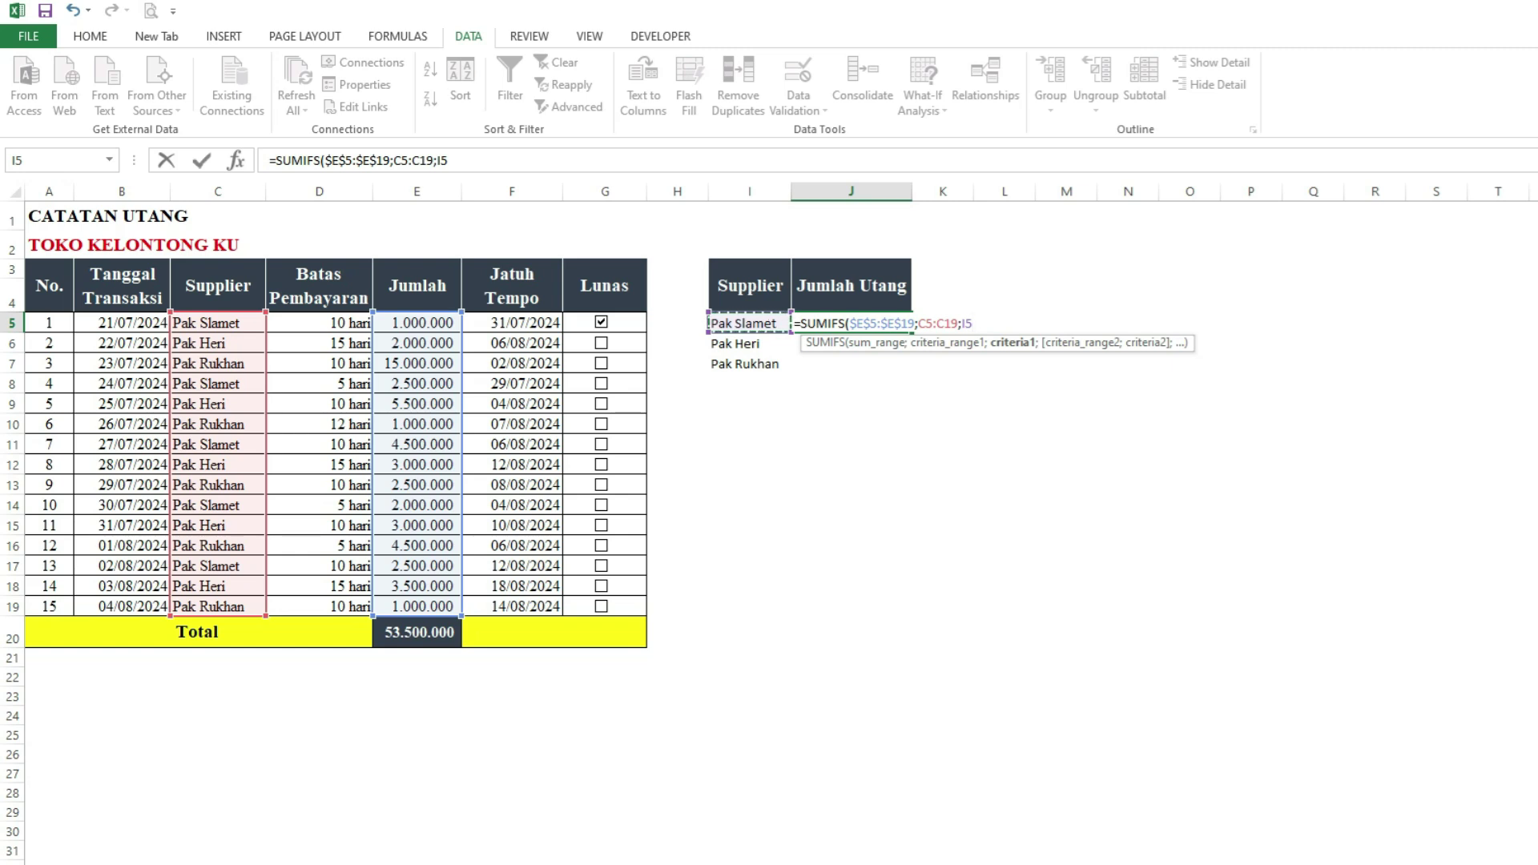
pyautogui.write(';')
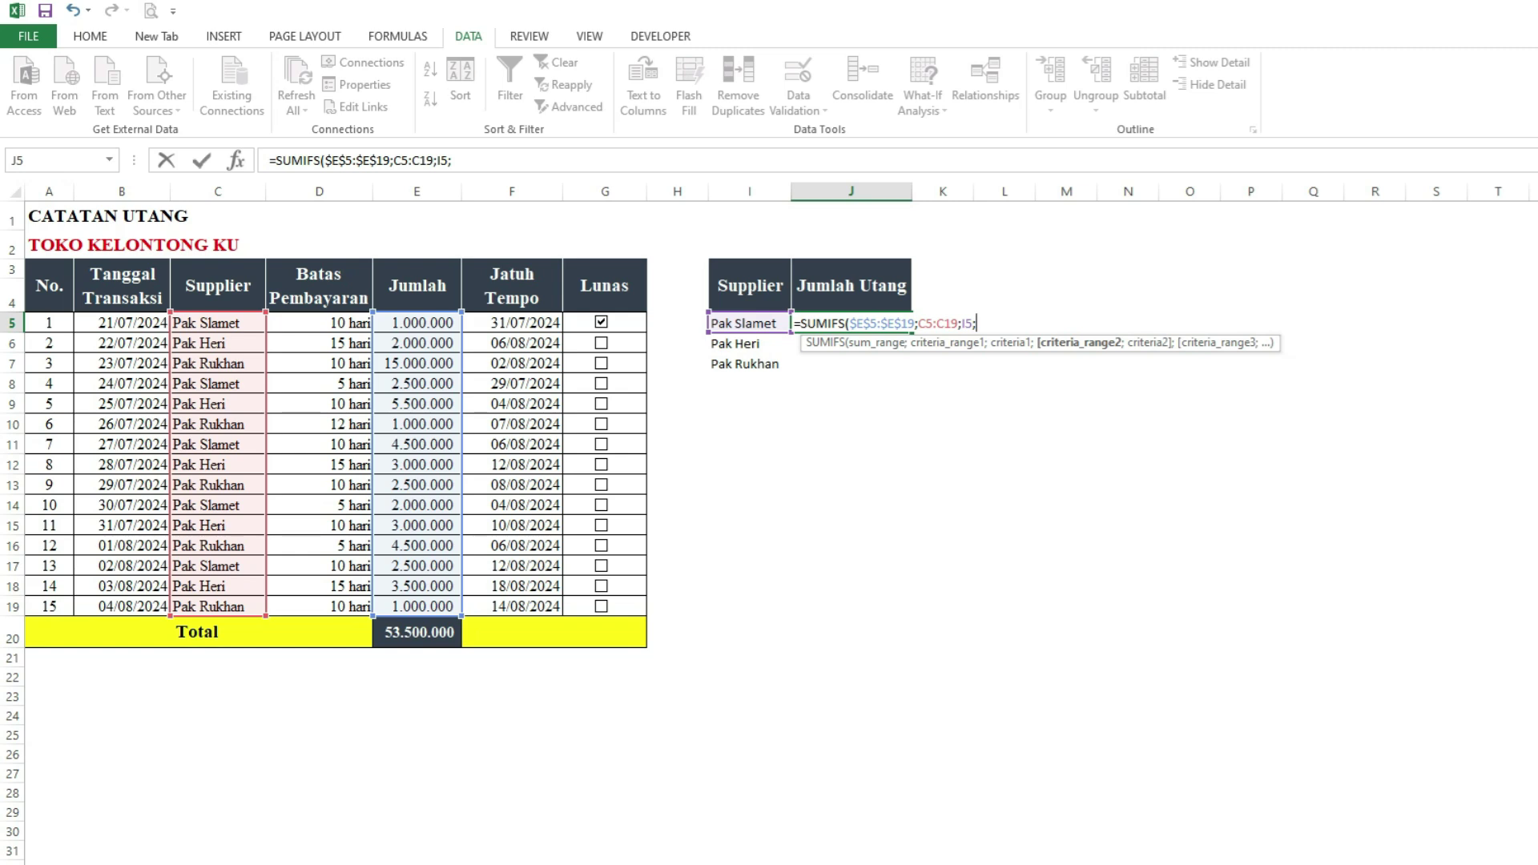
# Add the Lunas range G5:G19 with the criterion FALSE as the second condition and complete the SUMIFS formula.
pyautogui.moveTo(601, 322); pyautogui.dragTo(602, 606)
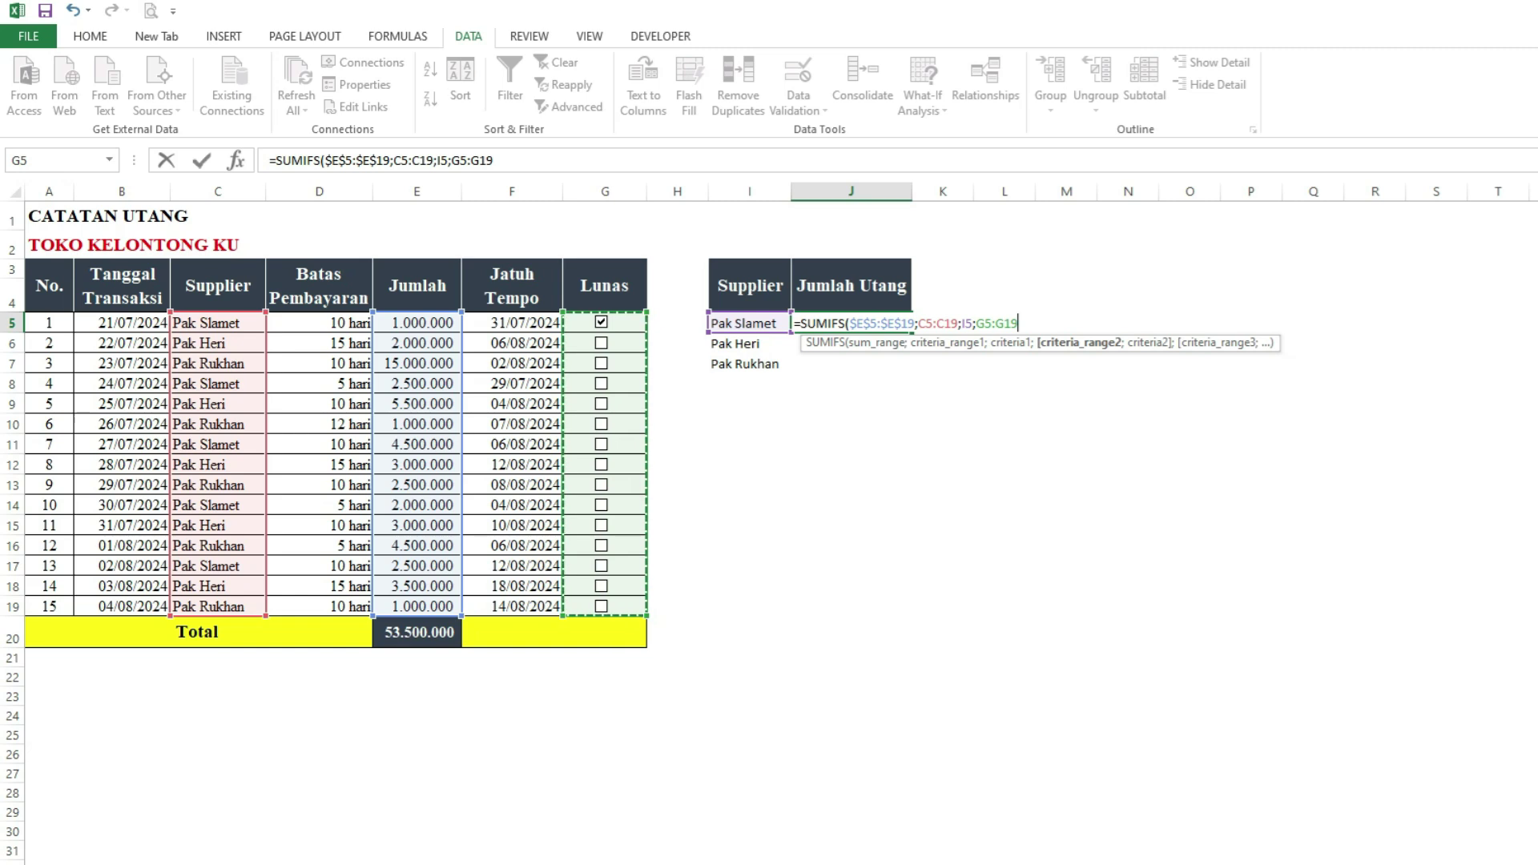
pyautogui.write(';')
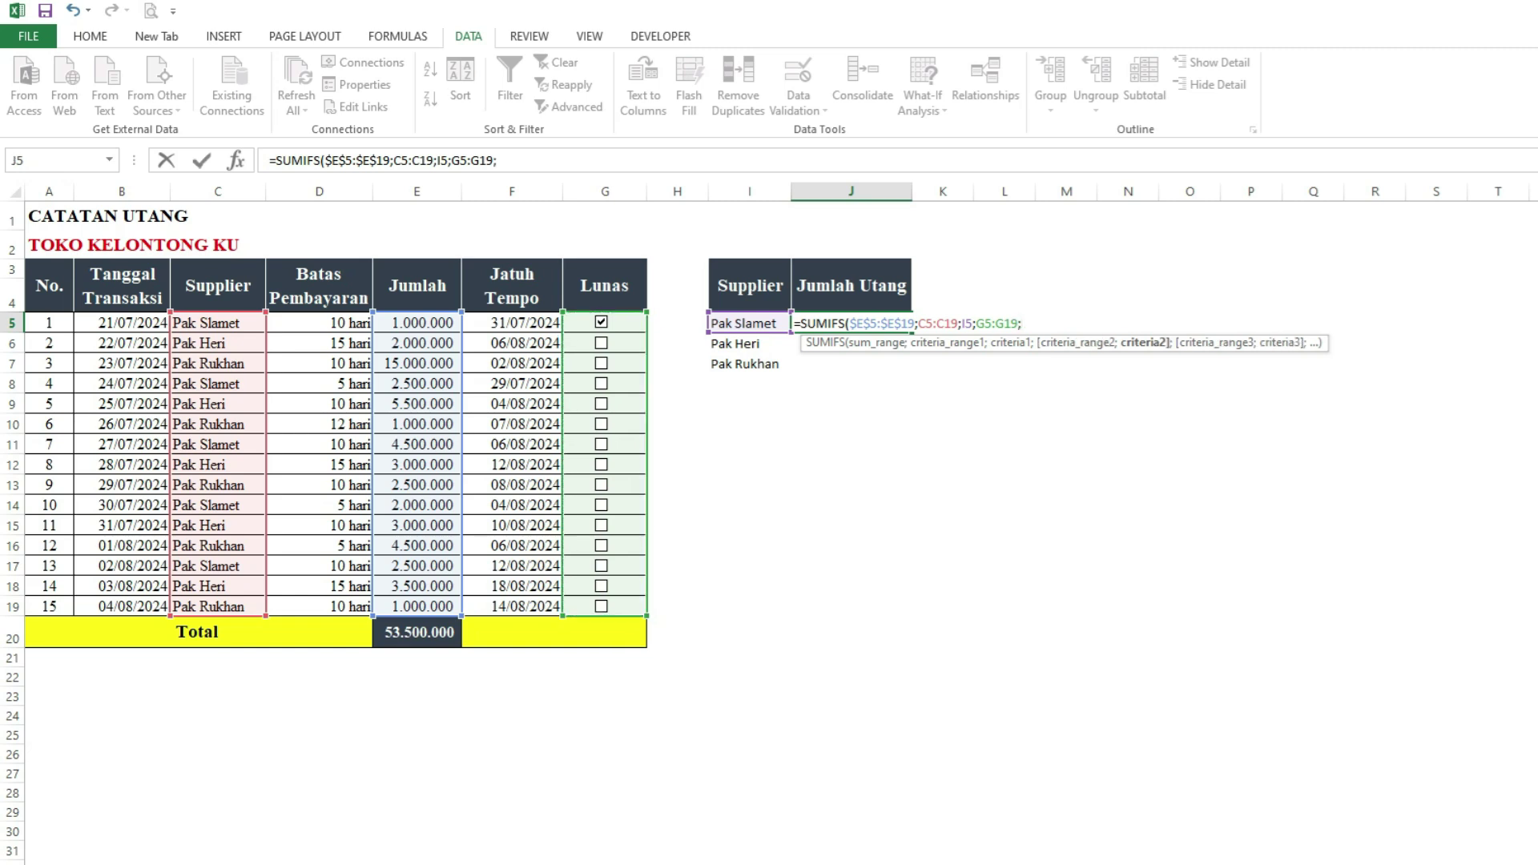
pyautogui.write('Fa')
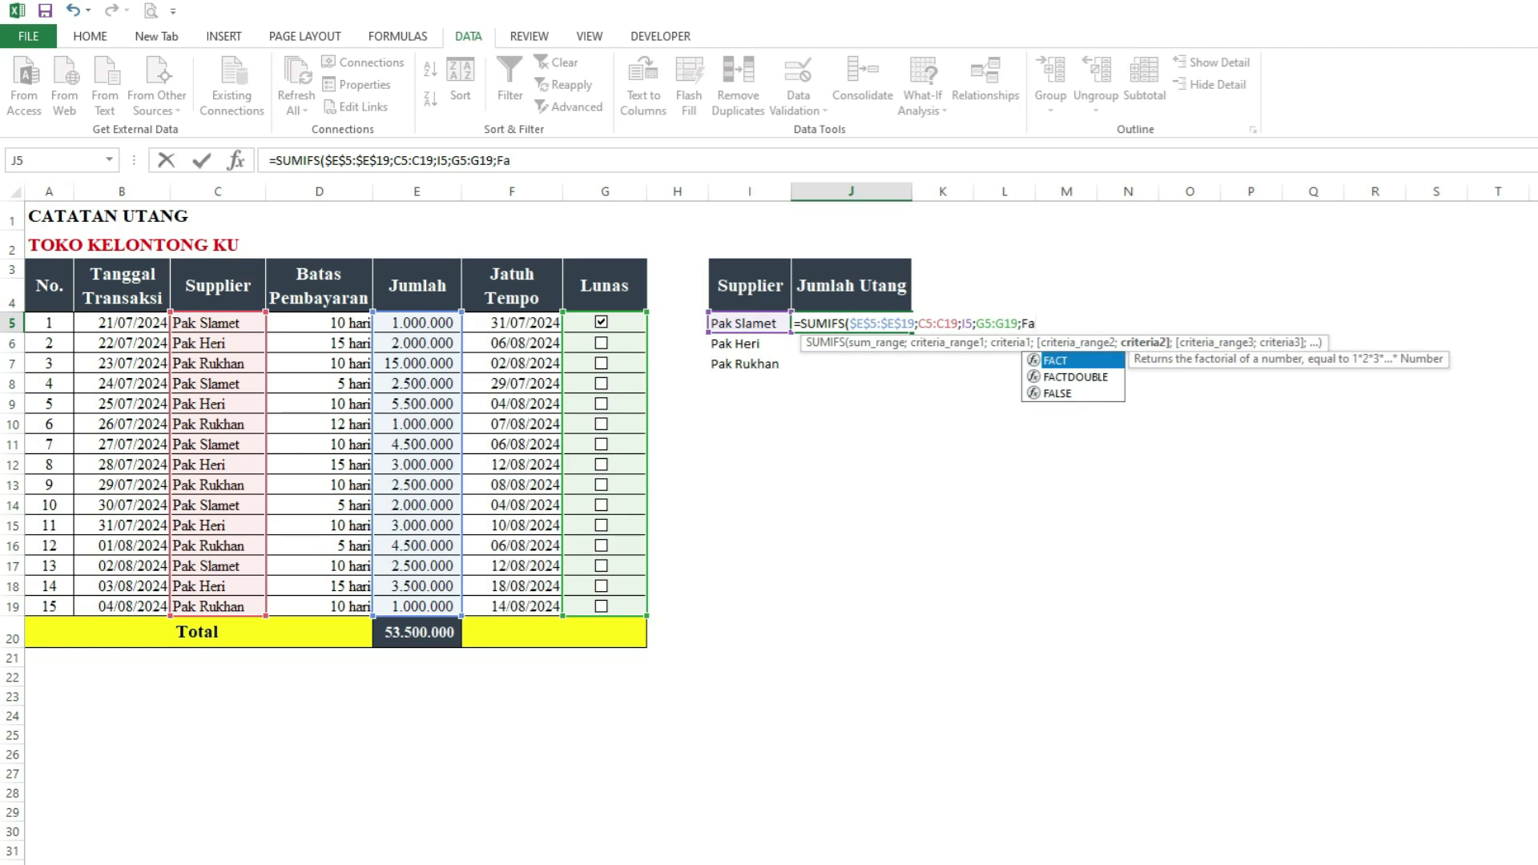
pyautogui.press('Down')
pyautogui.press('Down')
pyautogui.press('Tab')
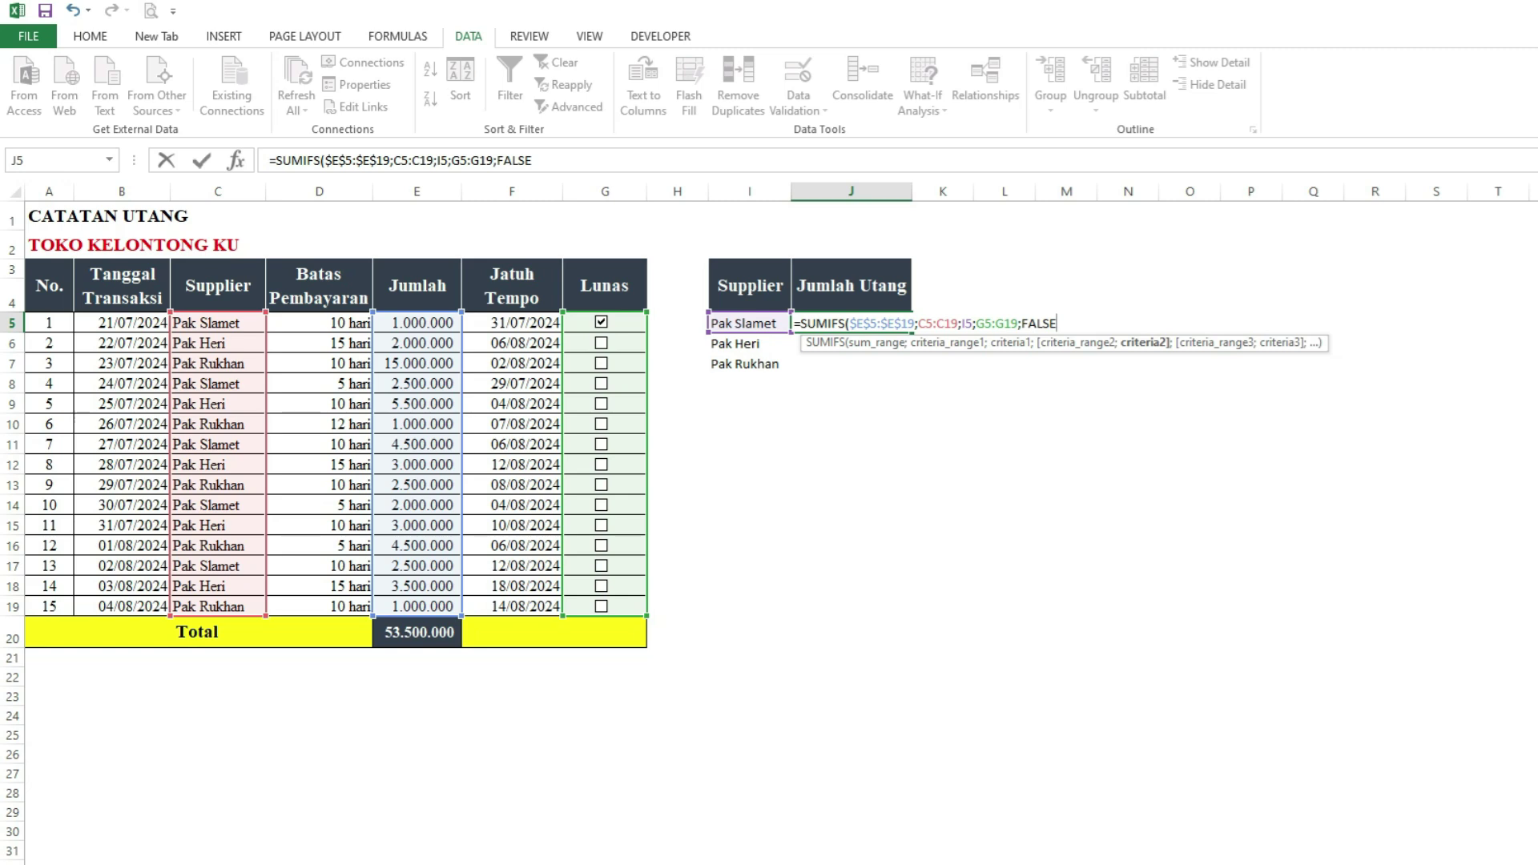
pyautogui.write(')')
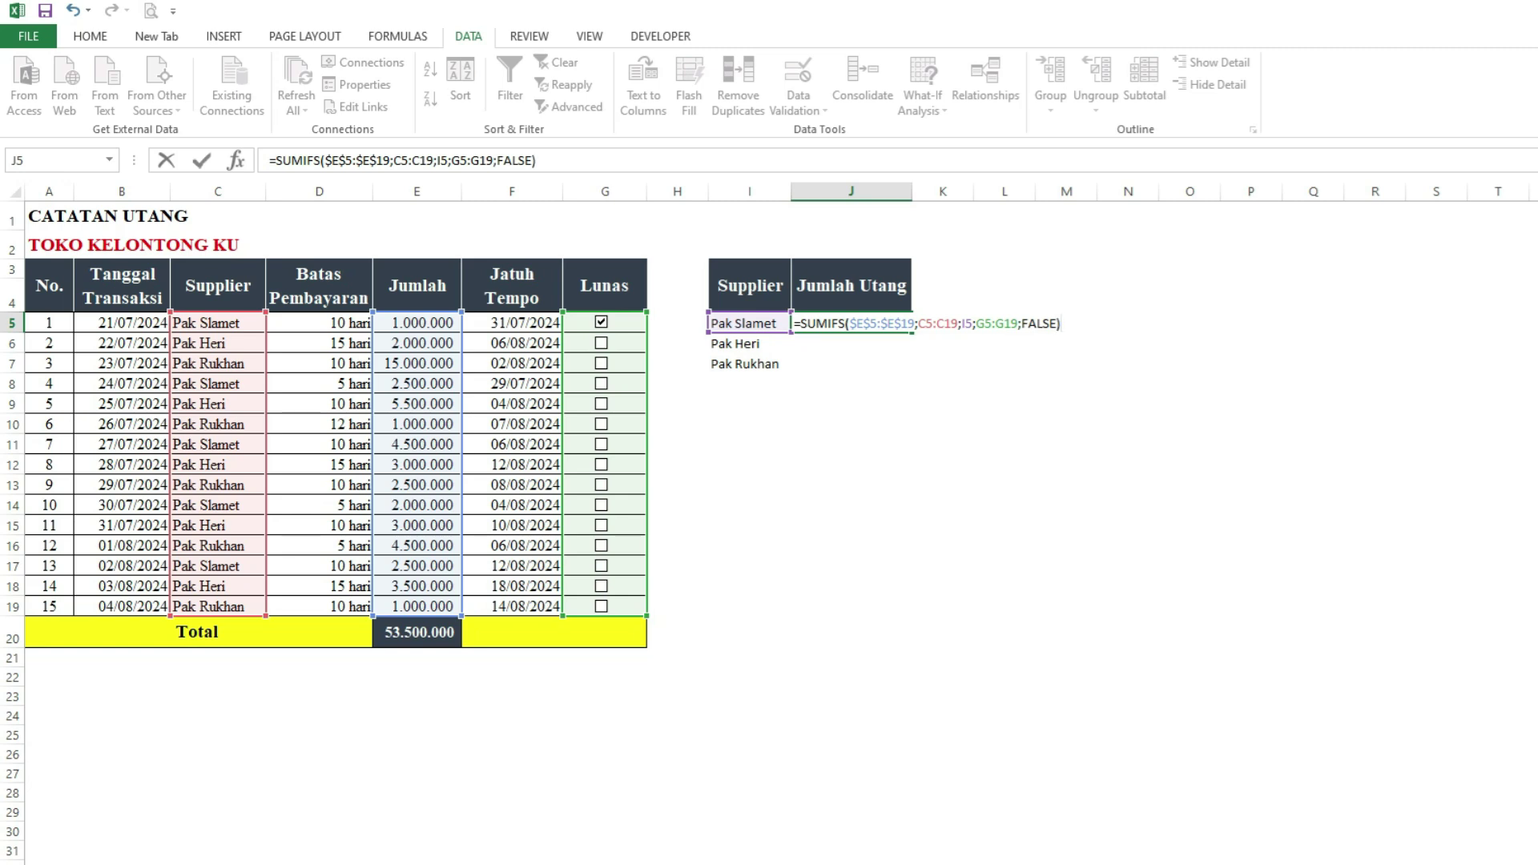
pyautogui.press('Return')
# Fill the J5 SUMIFS formula down to J7 and inspect the copied formula in J6.
pyautogui.click(851, 322)
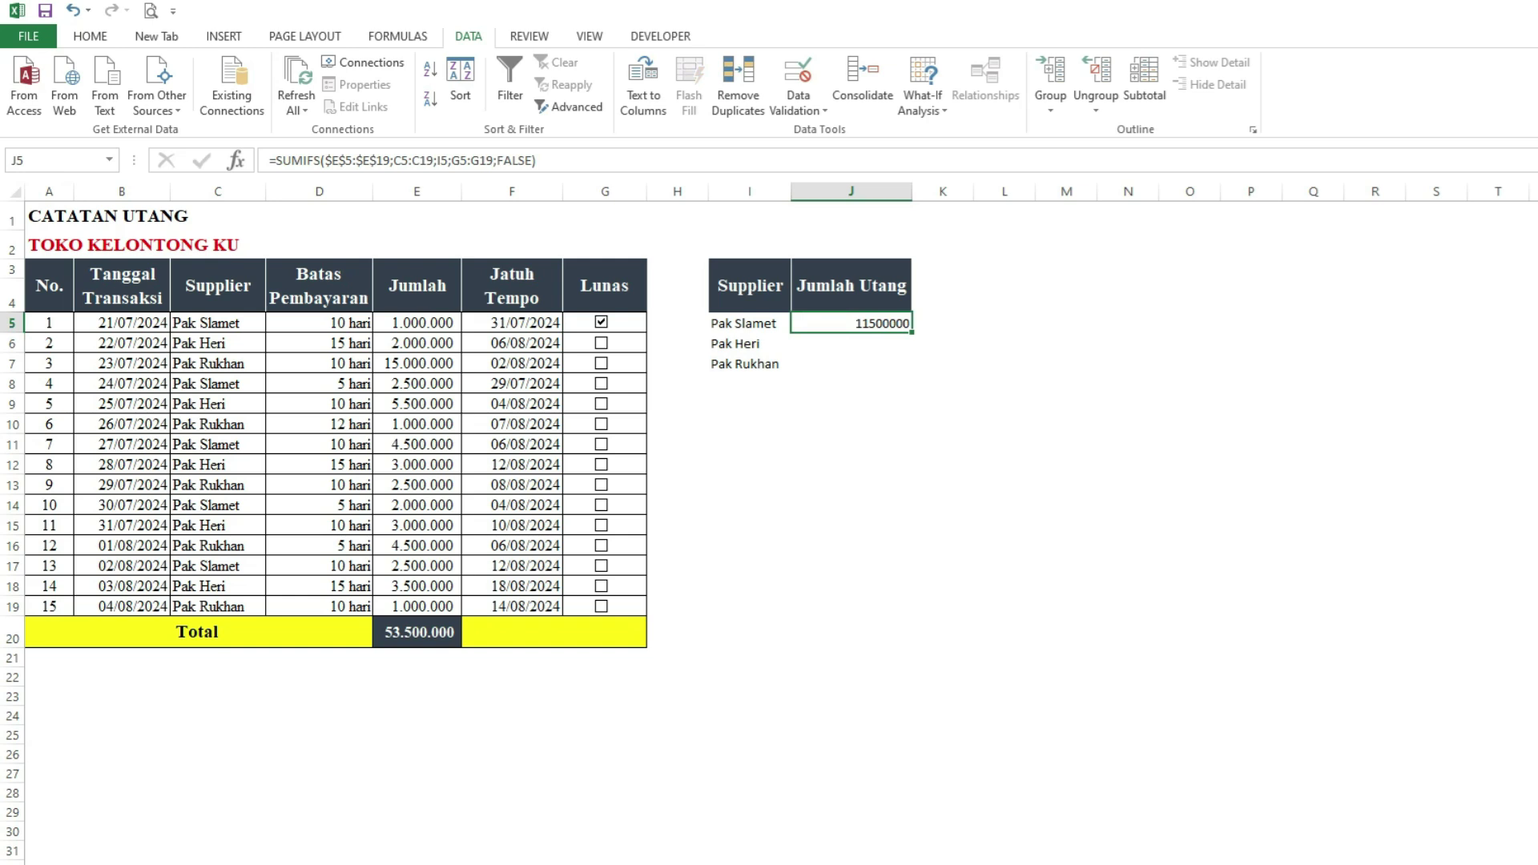
pyautogui.moveTo(911, 331); pyautogui.dragTo(912, 373)
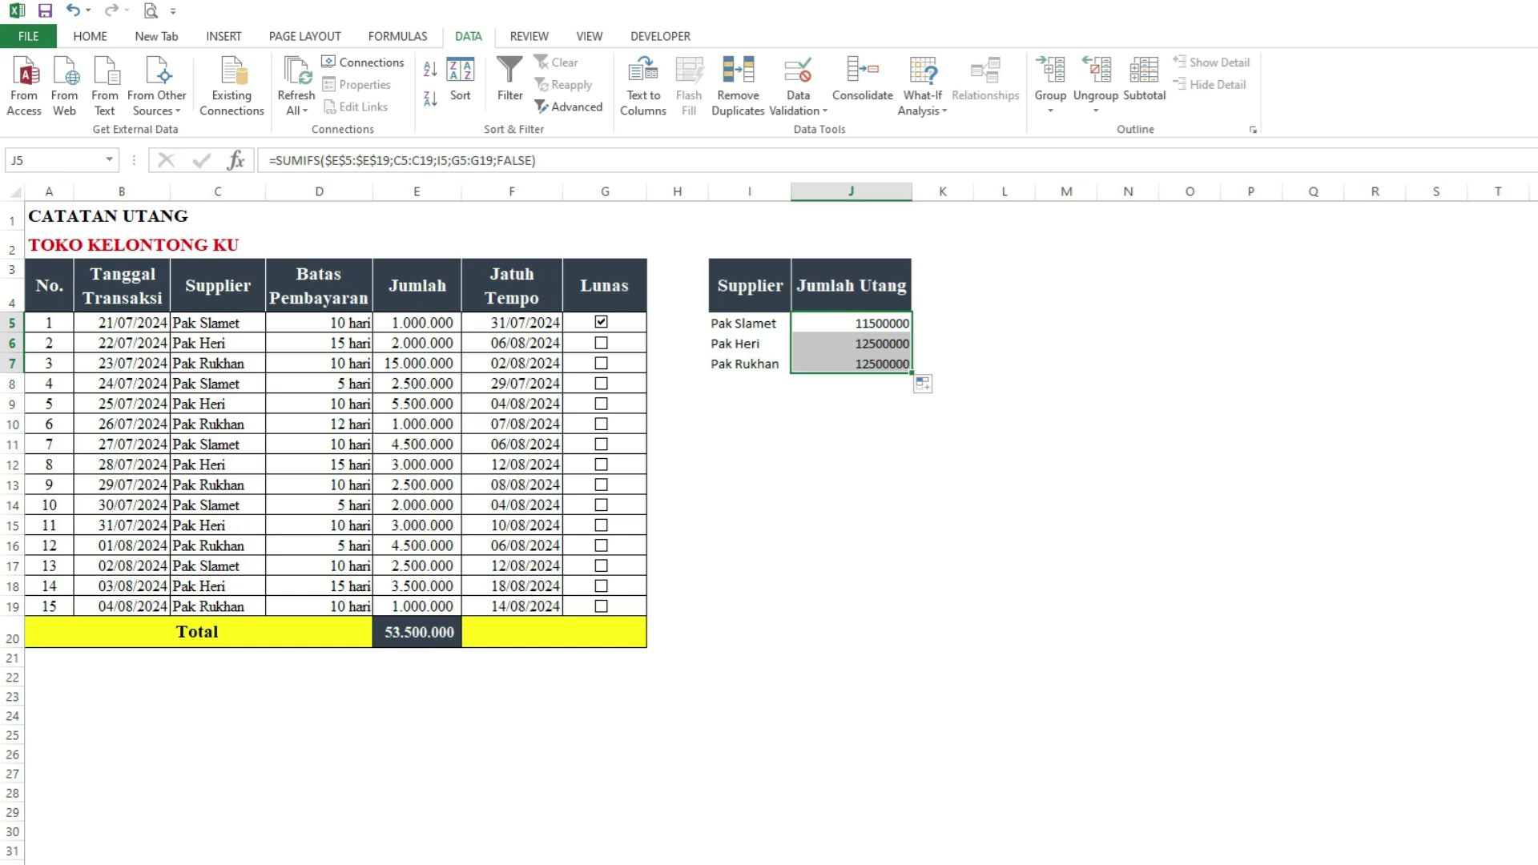
pyautogui.click(1065, 323)
pyautogui.click(850, 342)
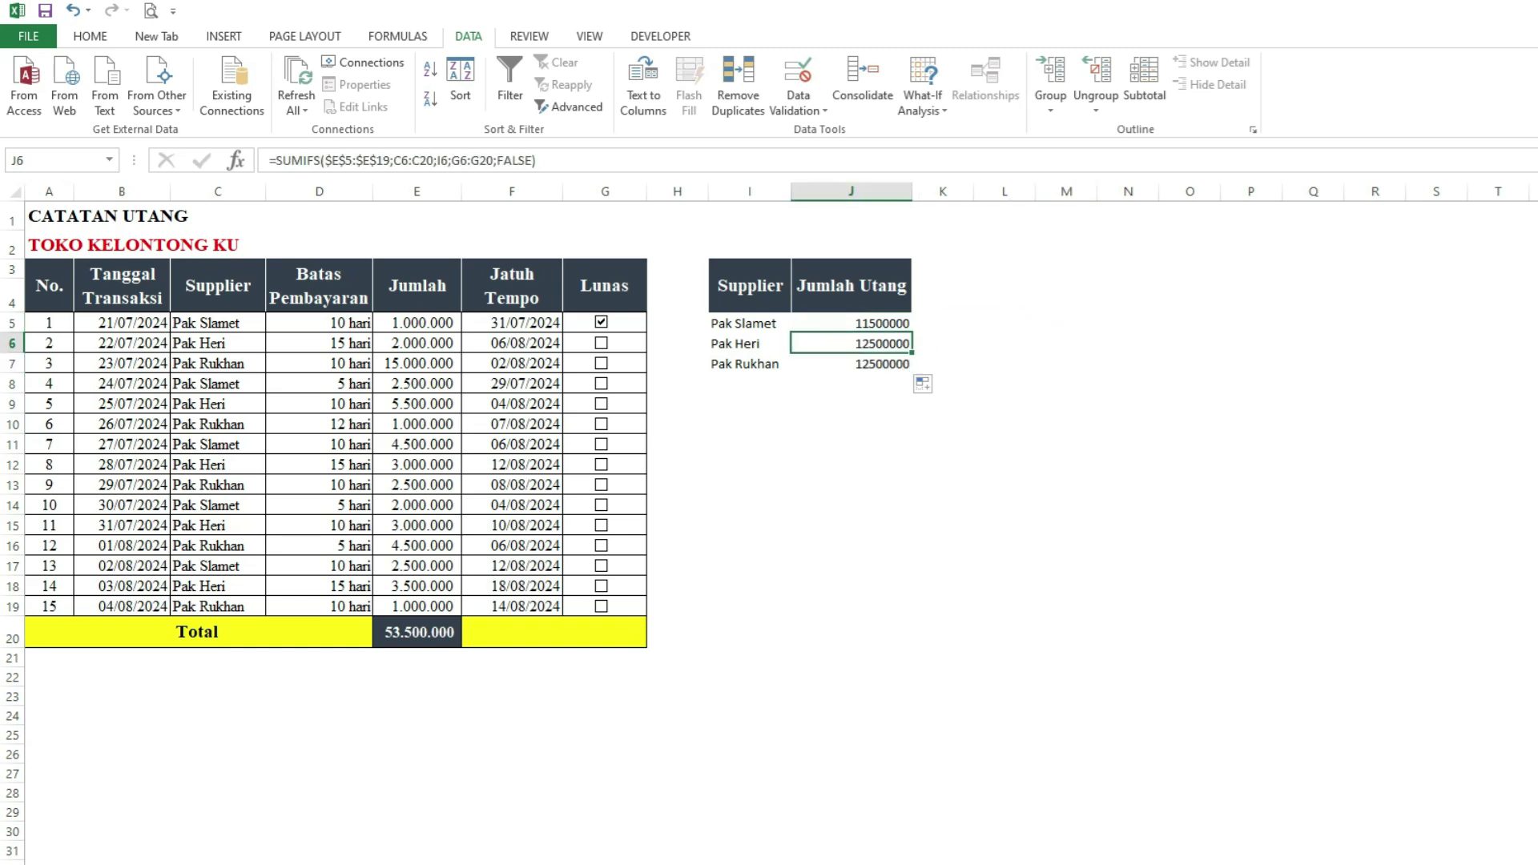
# Review the SUMIFS formulas in J5 through J7 of the supplier summary.
pyautogui.click(850, 323)
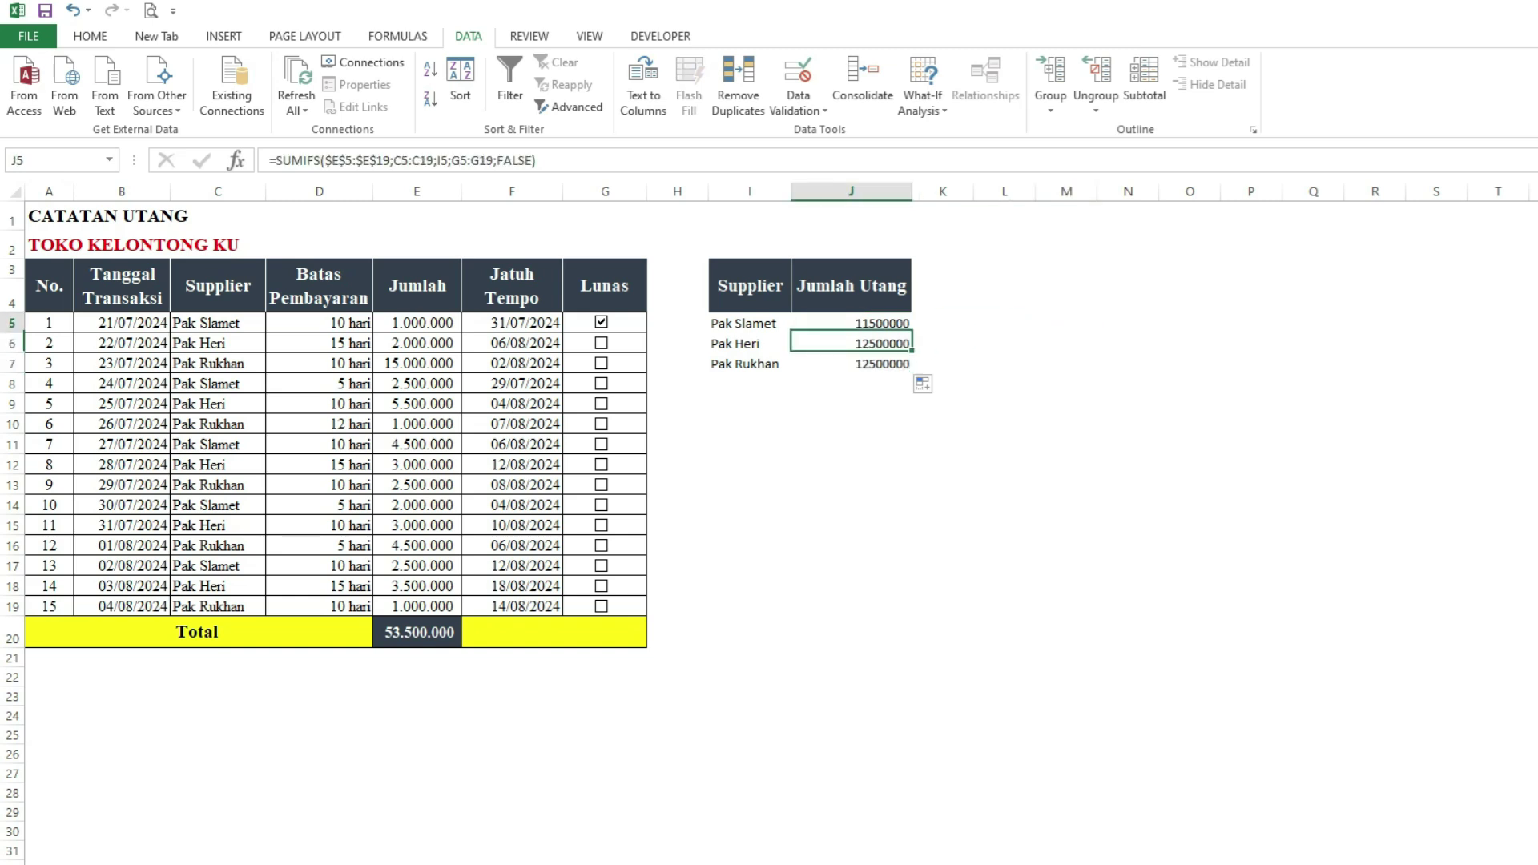
pyautogui.press('Down')
pyautogui.press('Down')
pyautogui.press('Down')
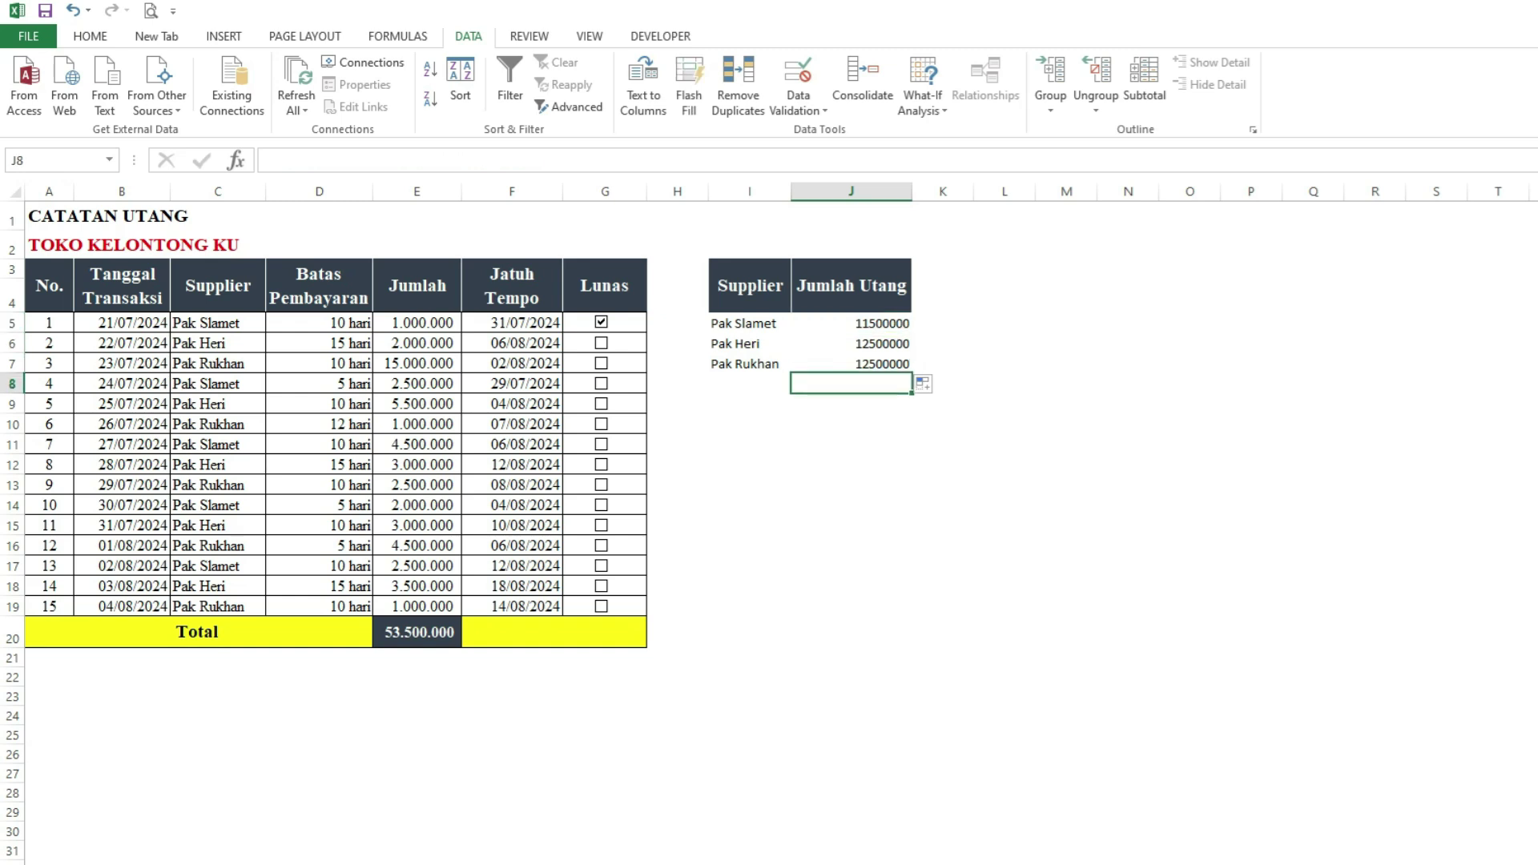
pyautogui.press('Up')
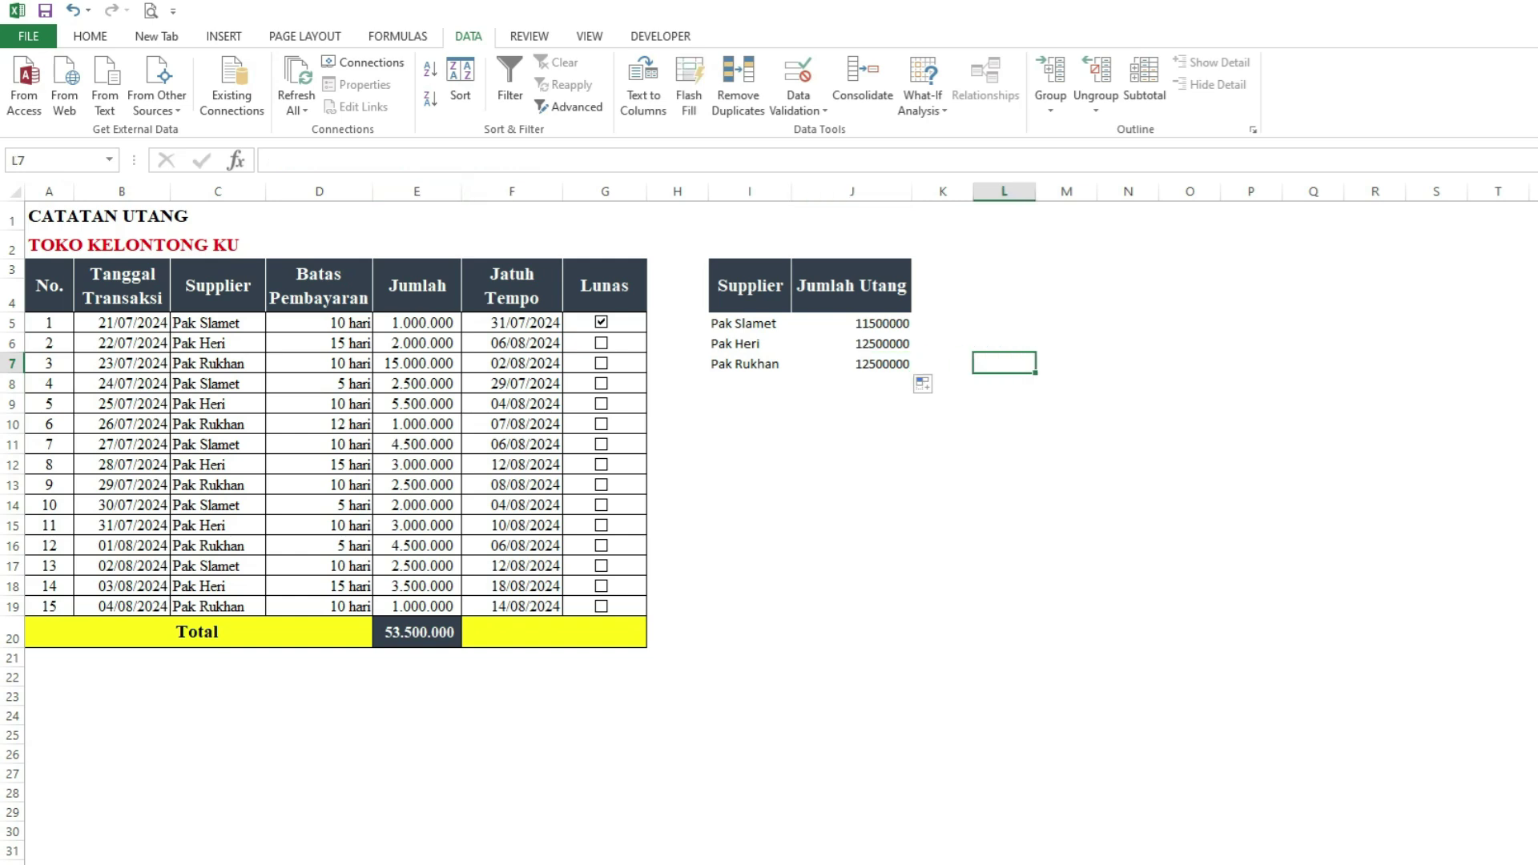
# Apply the Comma Style number format to the debt amounts in J5:J7.
pyautogui.moveTo(851, 323); pyautogui.dragTo(851, 363)
pyautogui.click(89, 36)
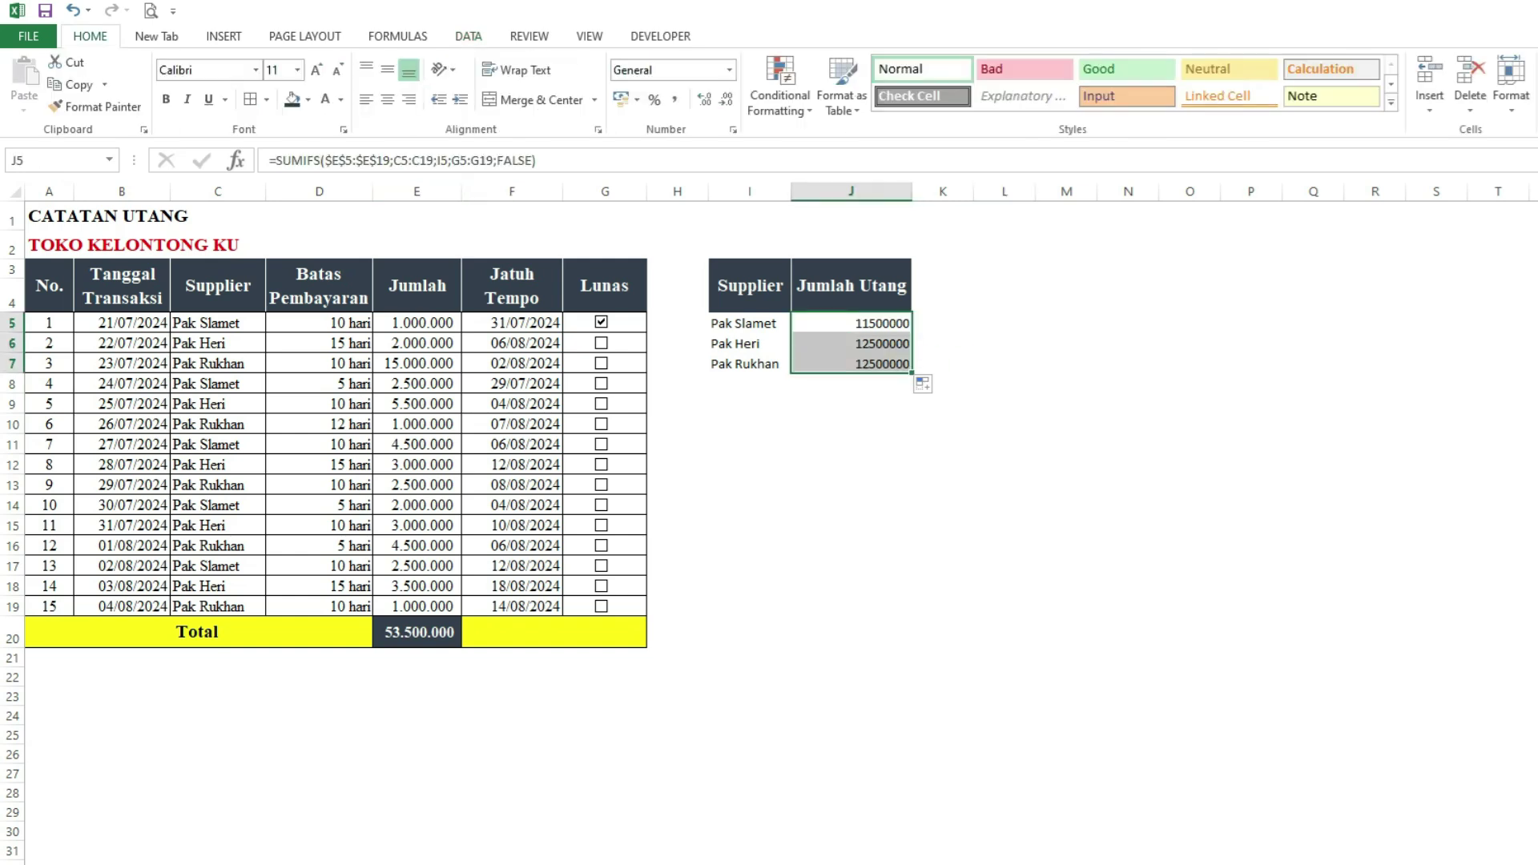
pyautogui.click(675, 100)
pyautogui.click(1190, 383)
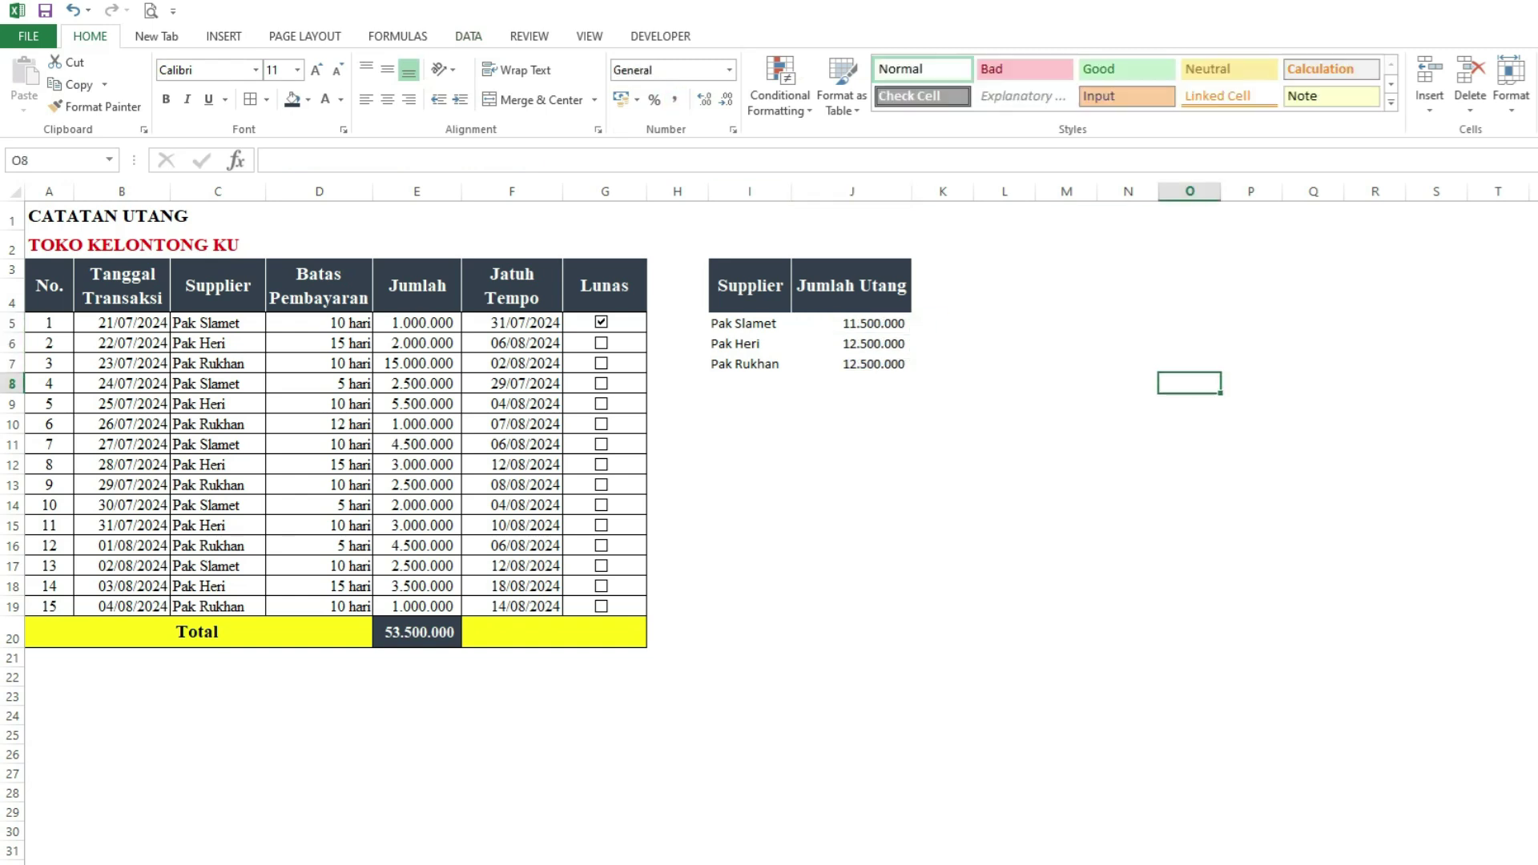
# Set the summary rows I5:J7 to Times New Roman, size 12, with all borders.
pyautogui.moveTo(744, 323); pyautogui.dragTo(901, 363)
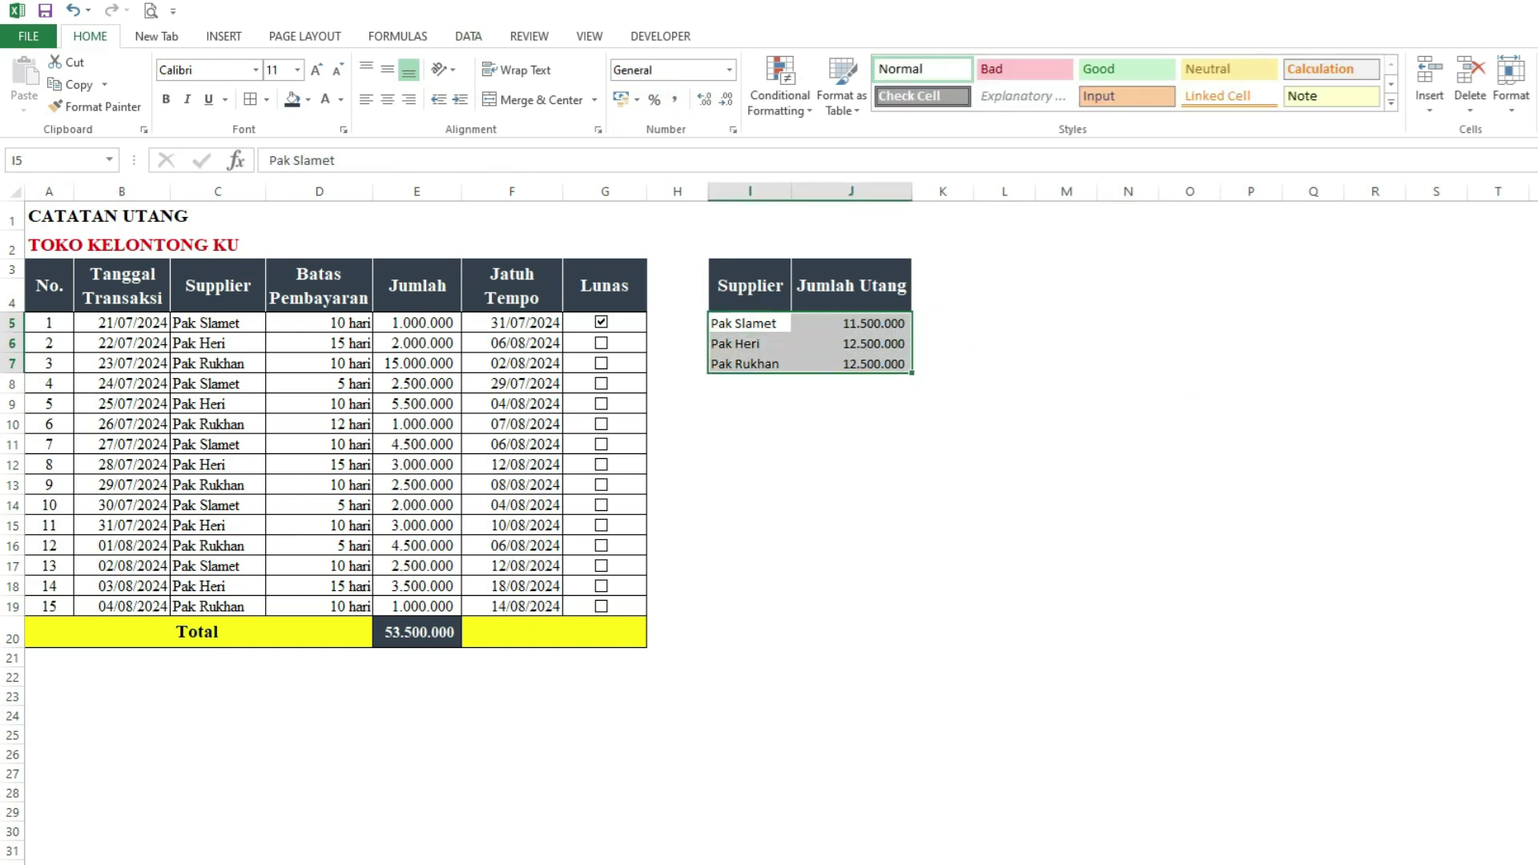
pyautogui.click(255, 69)
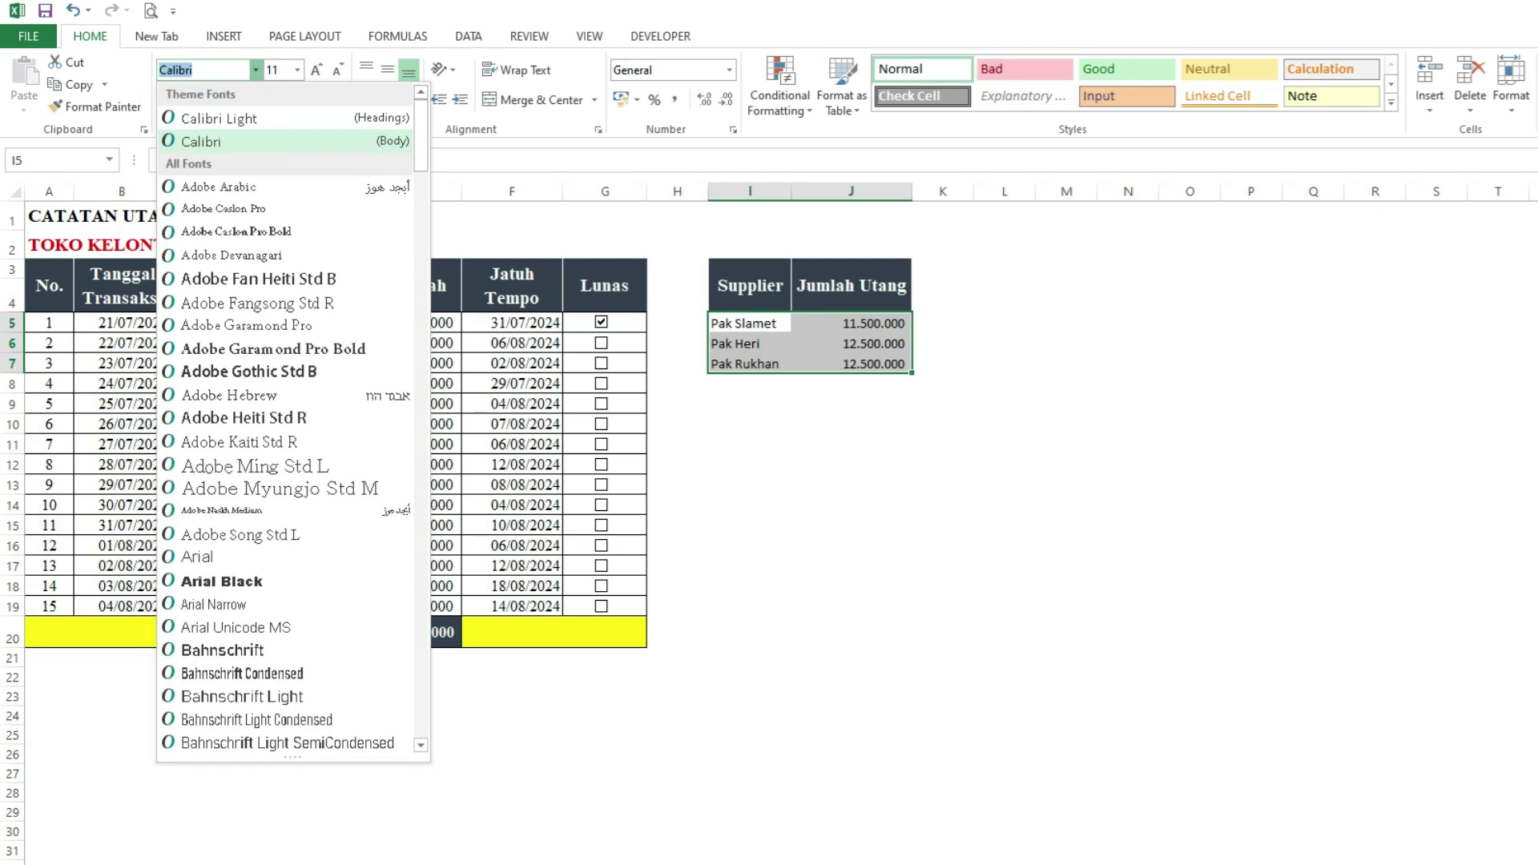
pyautogui.write('Times New Roma')
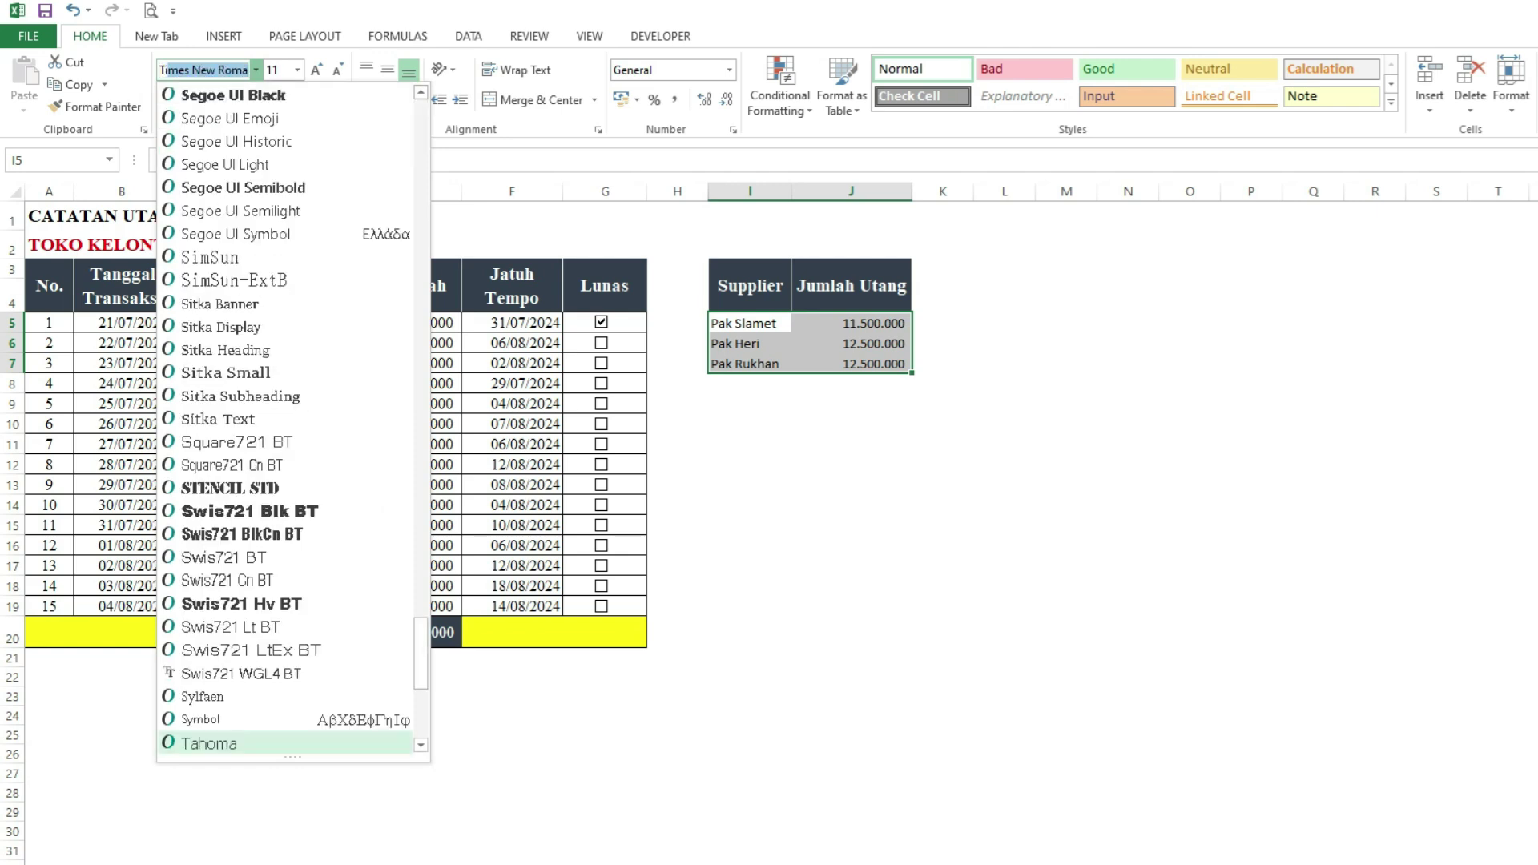
pyautogui.press('Return')
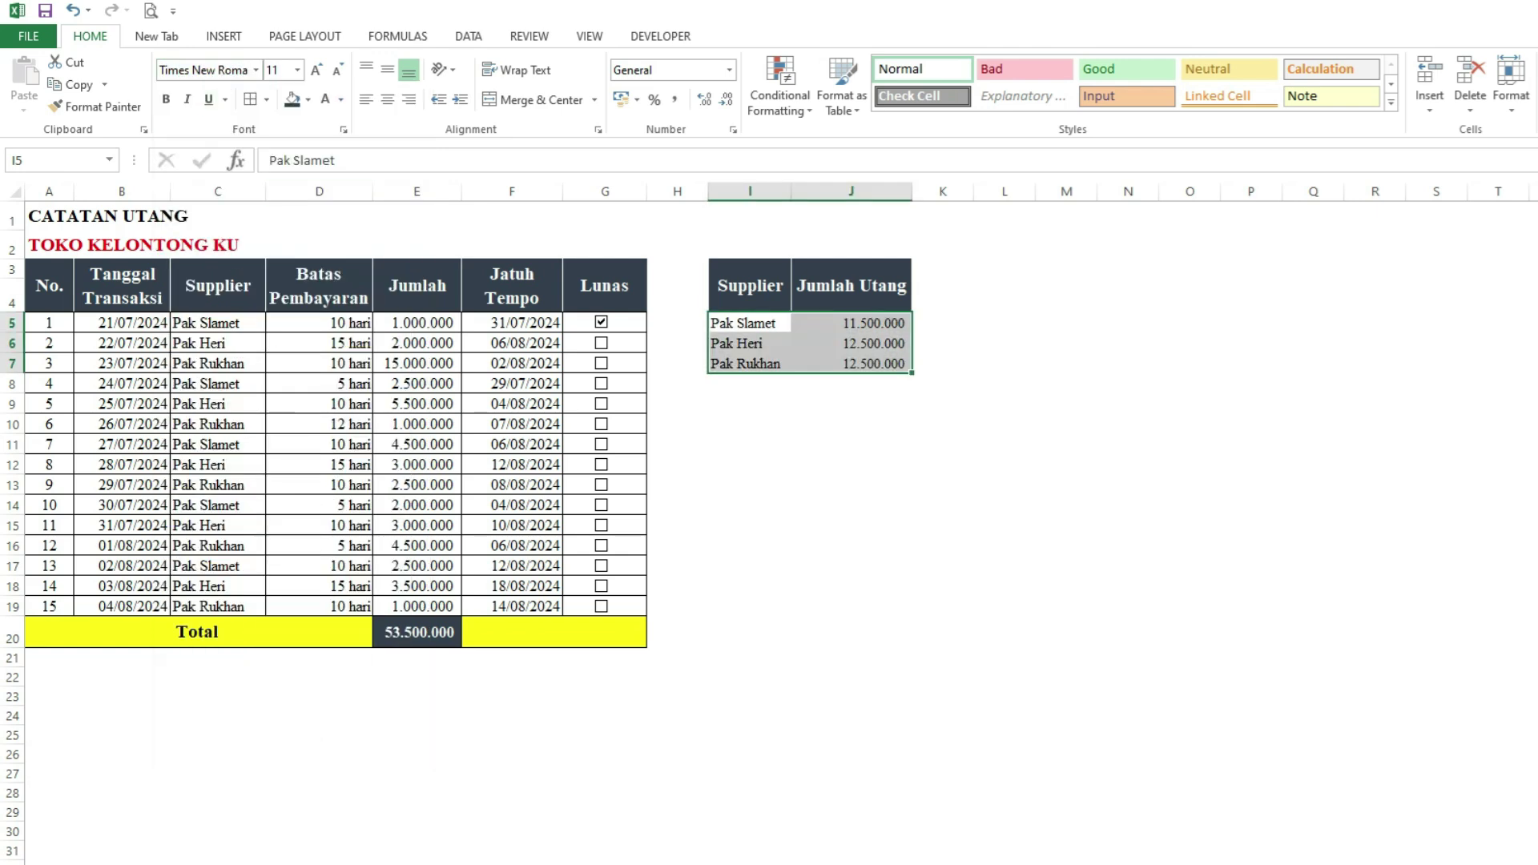
pyautogui.click(317, 70)
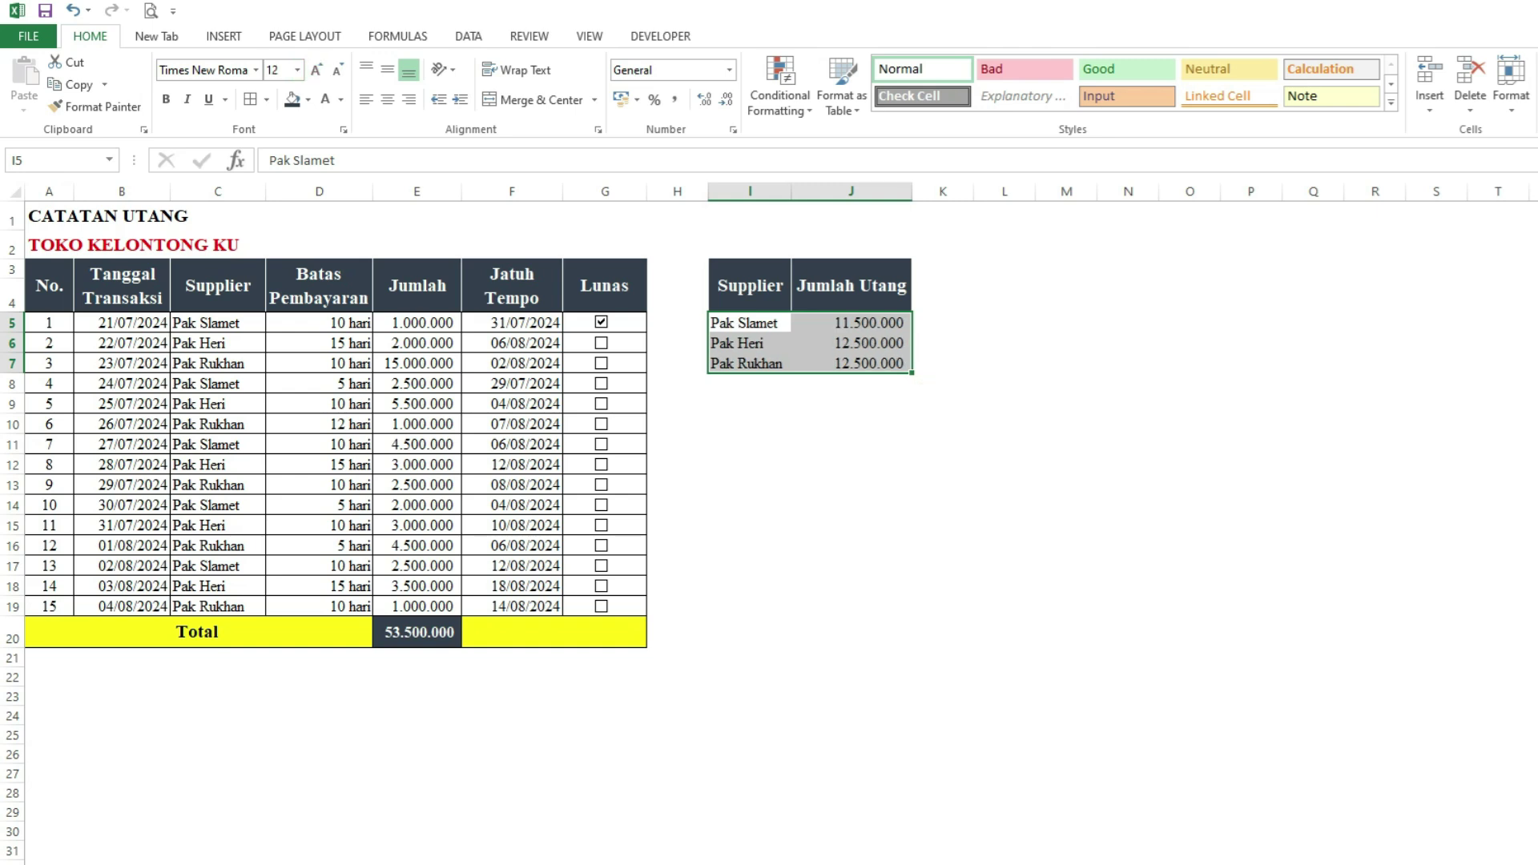
pyautogui.click(250, 99)
pyautogui.click(1066, 444)
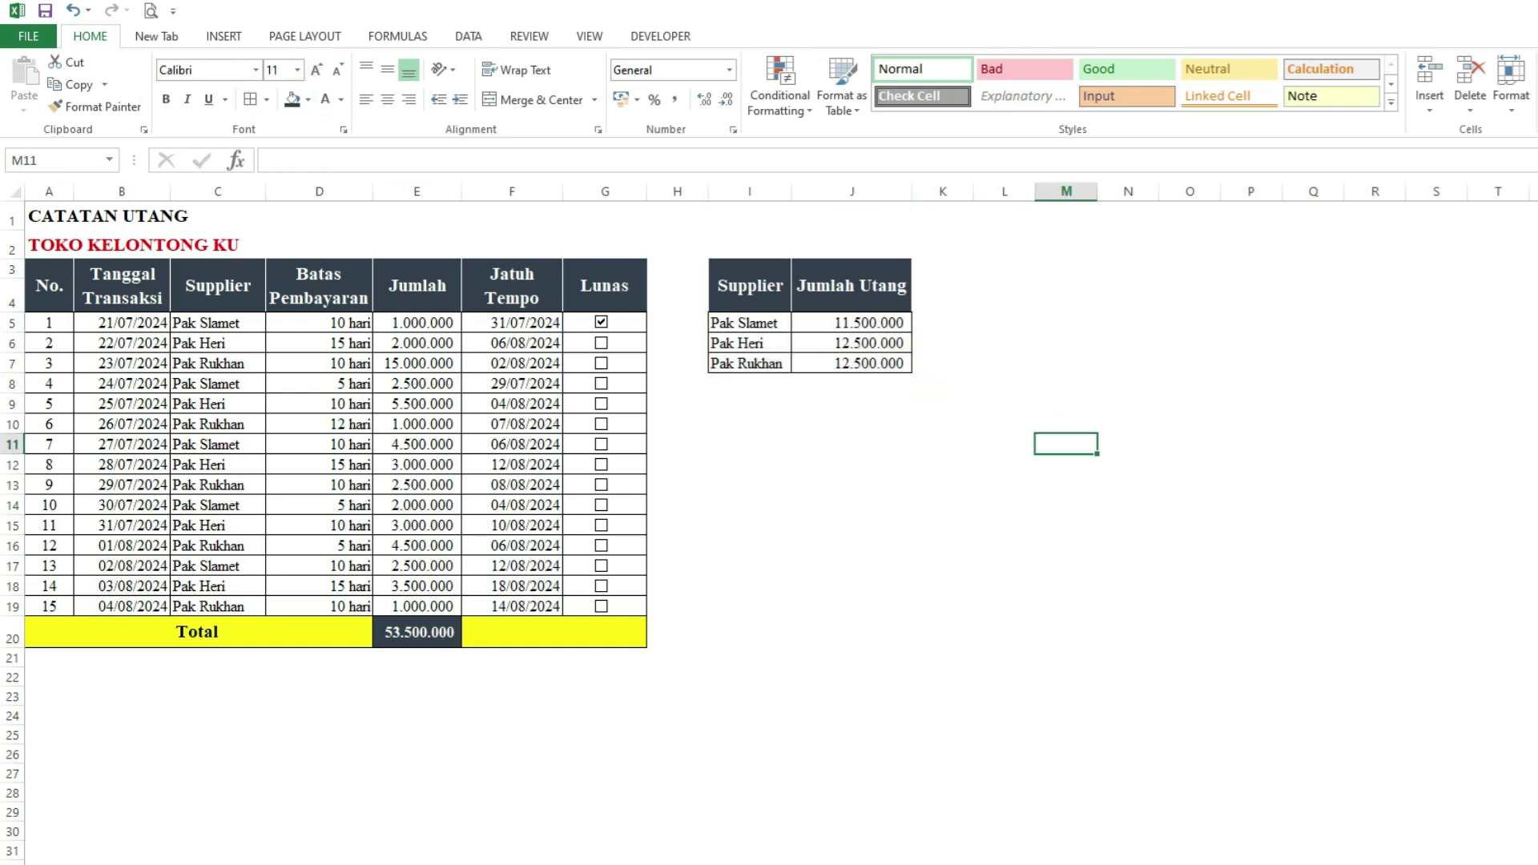
# Mark debts 2 to 8 and 10 as paid in the Lunas column to test the supplier summary.
pyautogui.click(852, 465)
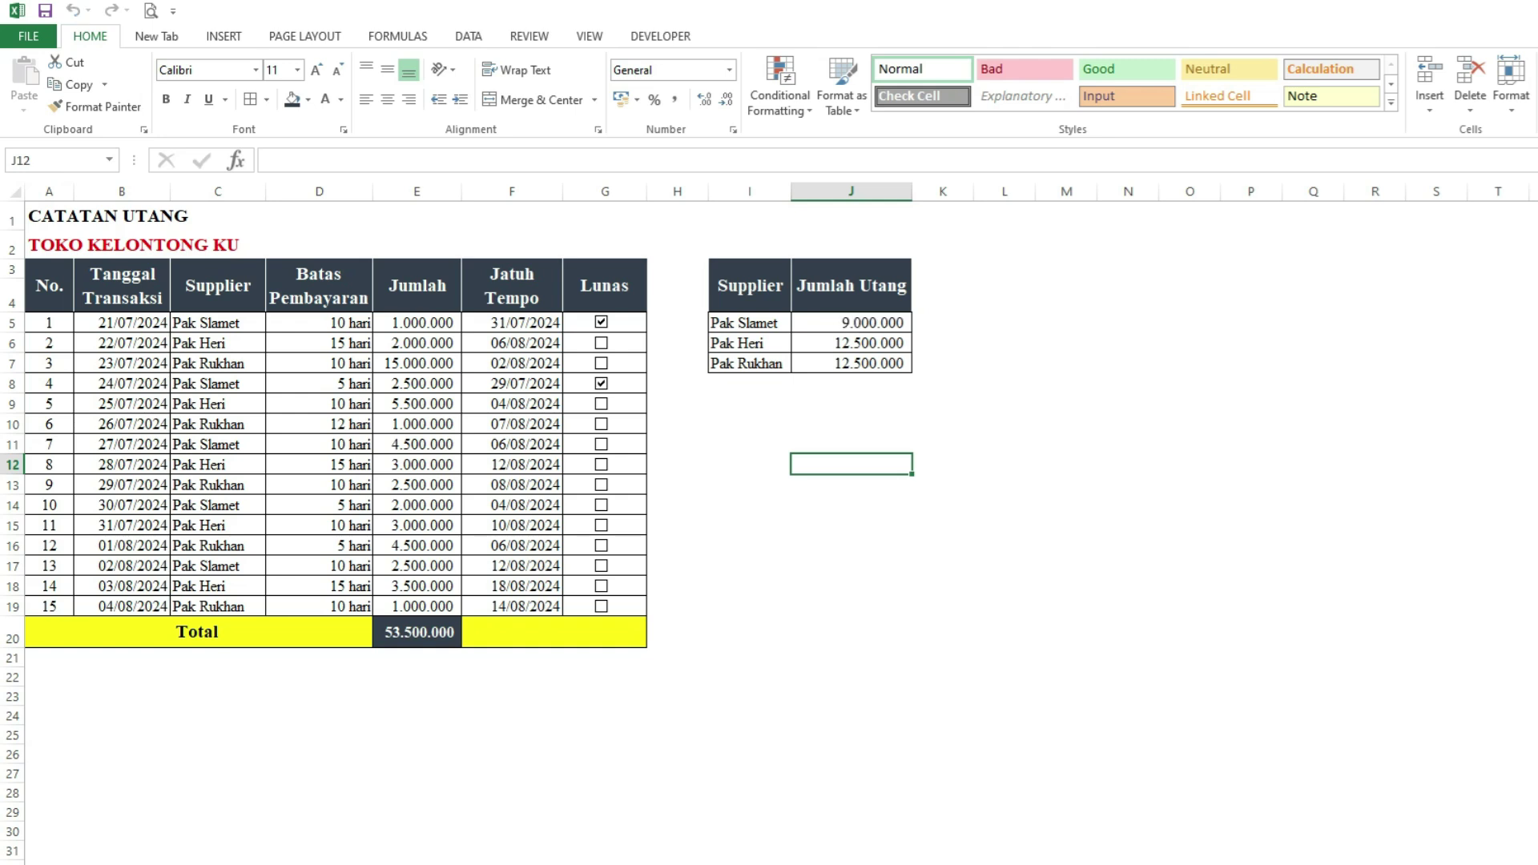
pyautogui.click(600, 444)
pyautogui.click(601, 505)
pyautogui.click(601, 342)
pyautogui.click(600, 362)
pyautogui.click(600, 404)
pyautogui.click(601, 424)
pyautogui.click(601, 464)
# Enter the label Total in I8, below the supplier names.
pyautogui.click(749, 384)
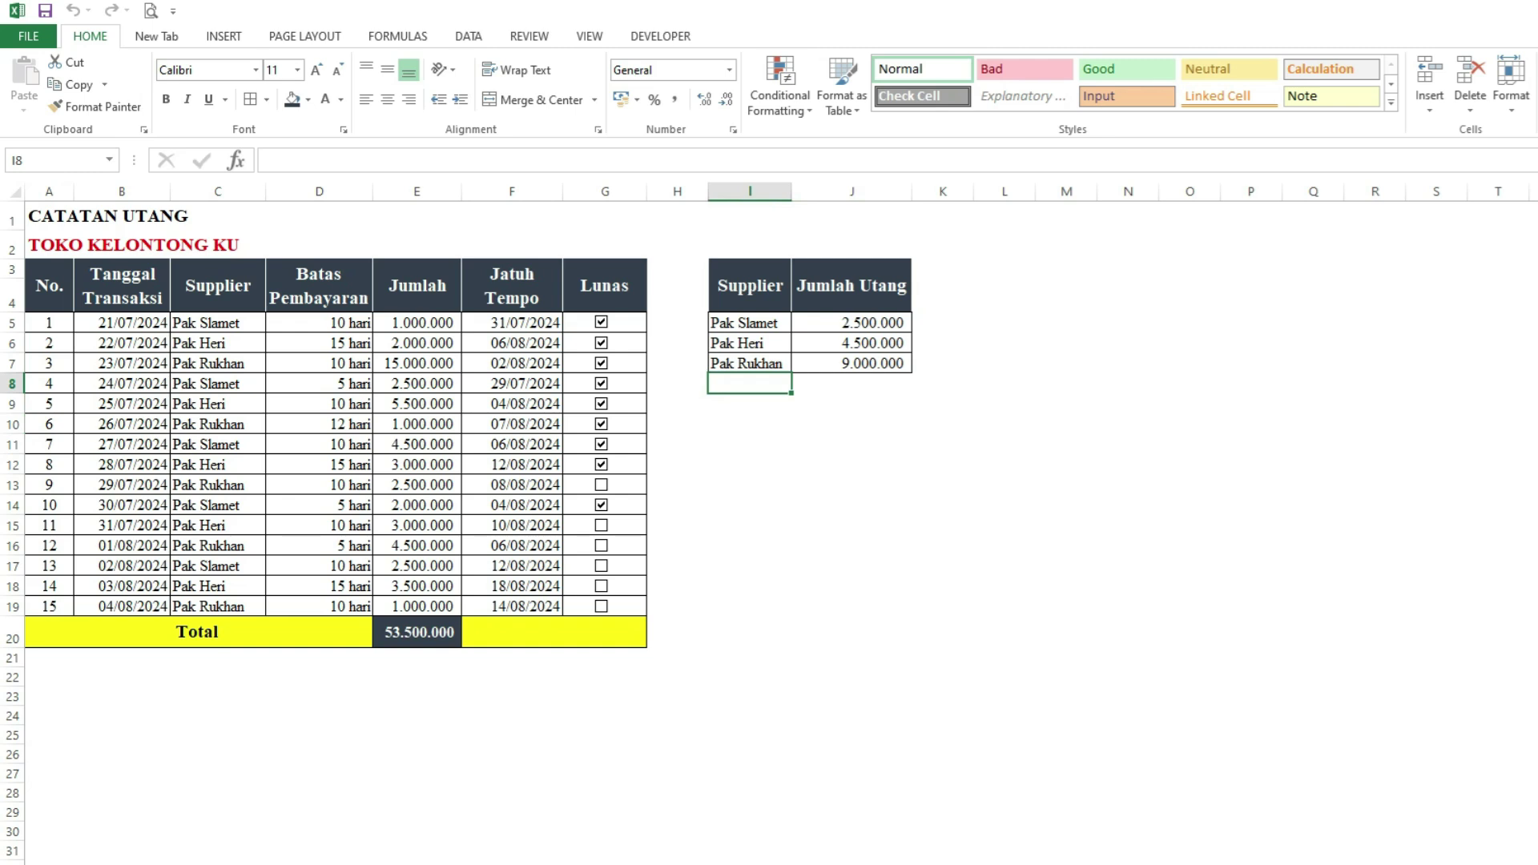
pyautogui.write('Toal')
pyautogui.press('Tab')
pyautogui.click(750, 384)
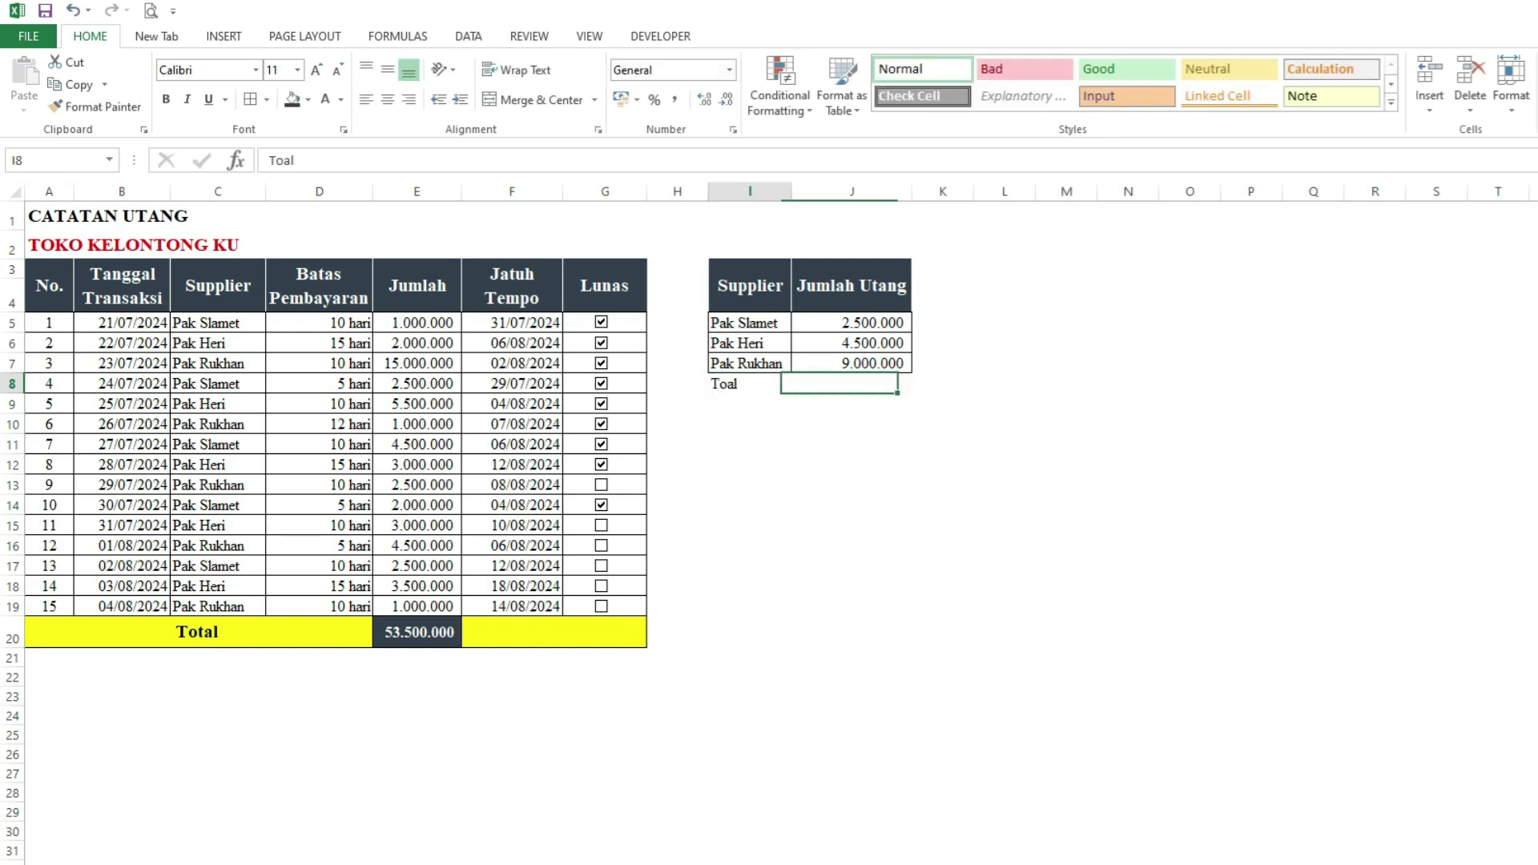
pyautogui.write('Total')
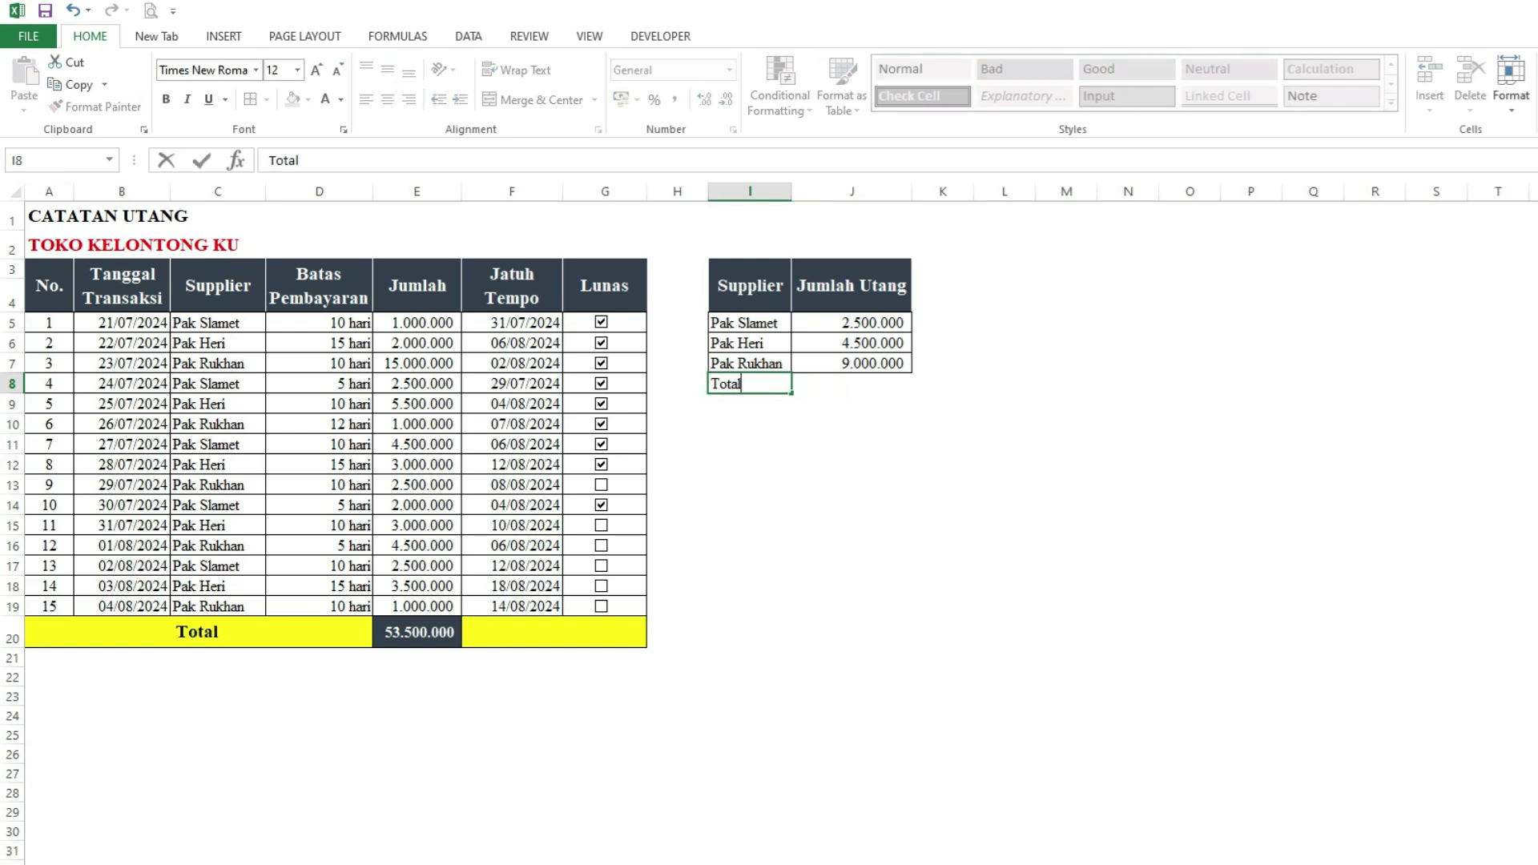
pyautogui.press('Tab')
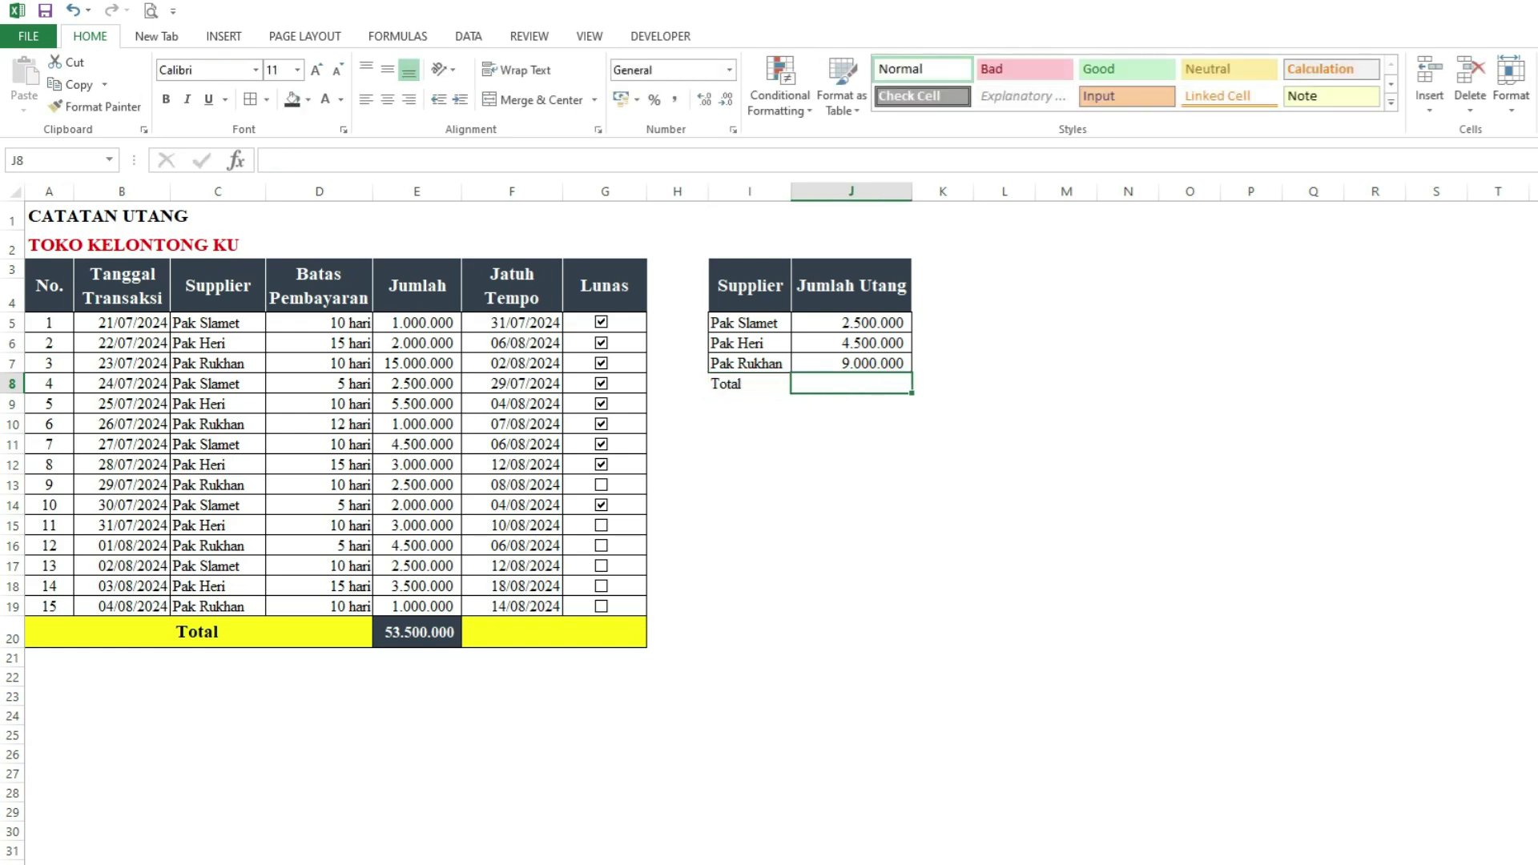
# Enter =SUM(J5:J7) in J8 to total the supplier debts.
pyautogui.write('=sum(')
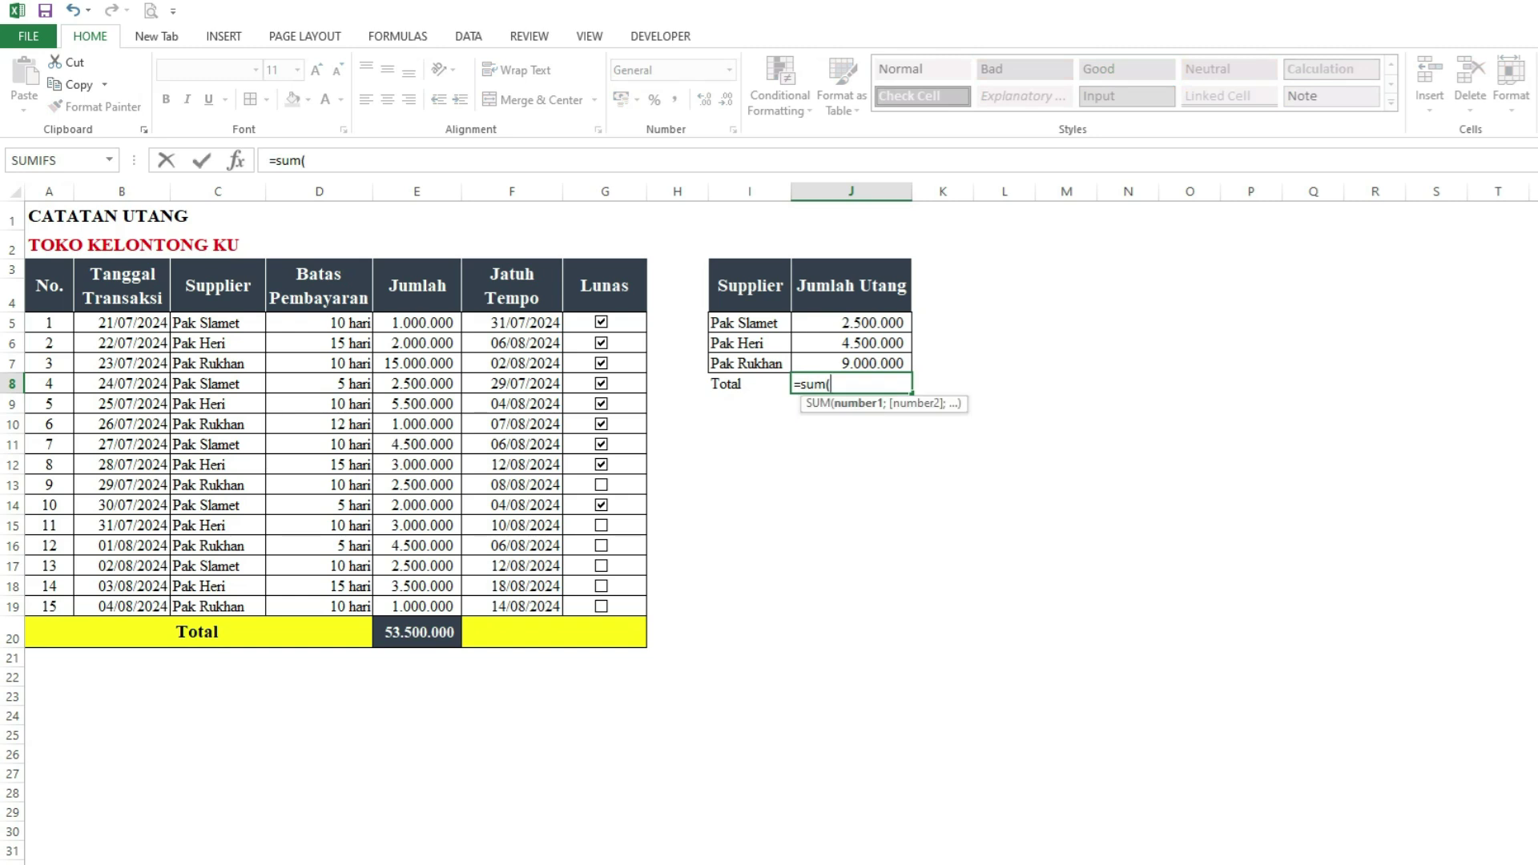
pyautogui.moveTo(850, 322); pyautogui.dragTo(851, 363)
pyautogui.write(')')
pyautogui.press('Return')
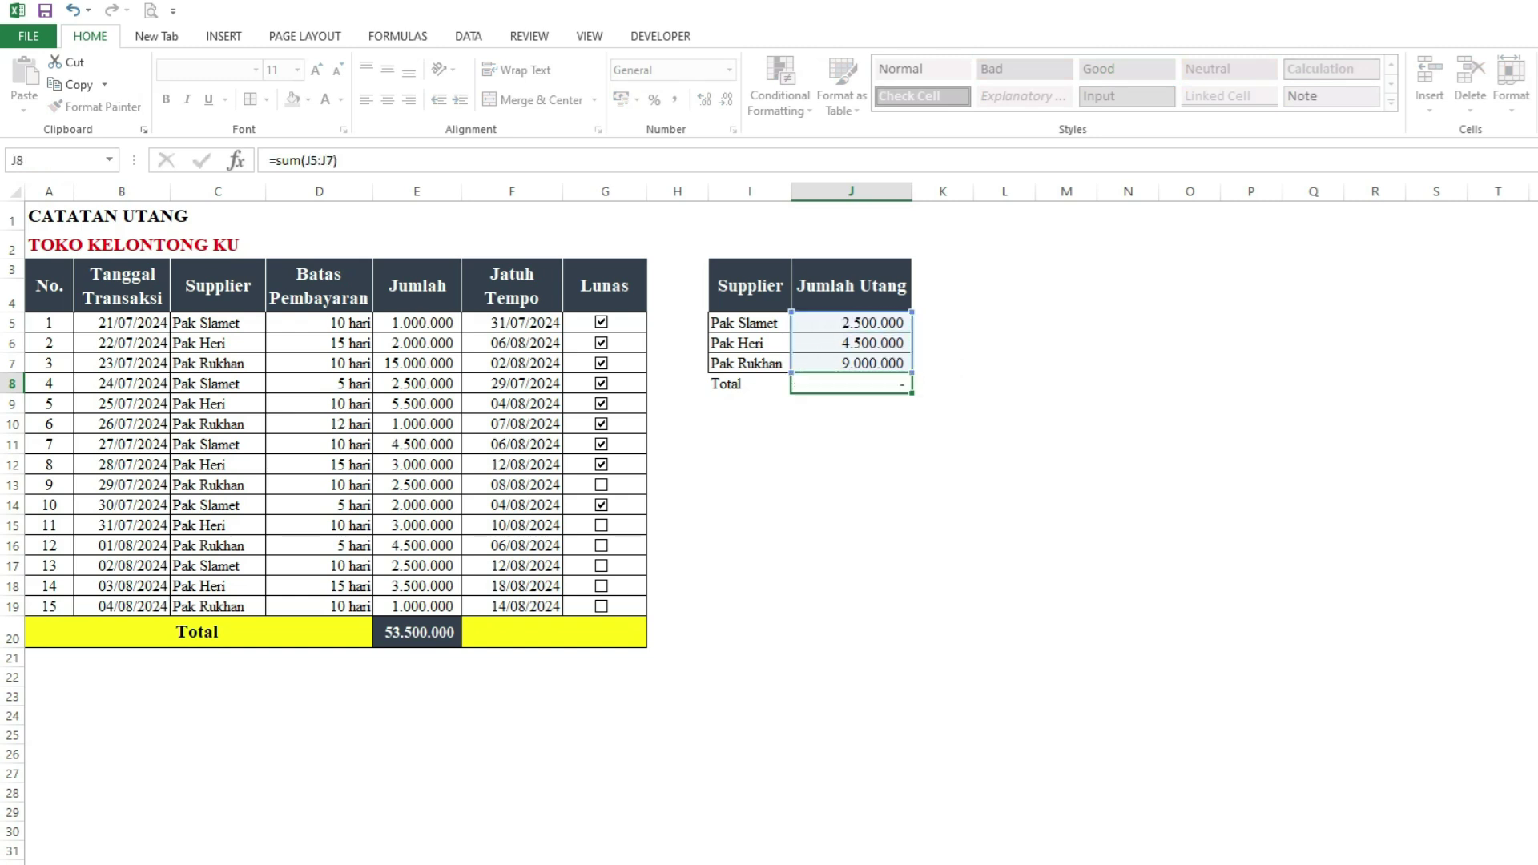
pyautogui.click(942, 505)
pyautogui.click(851, 384)
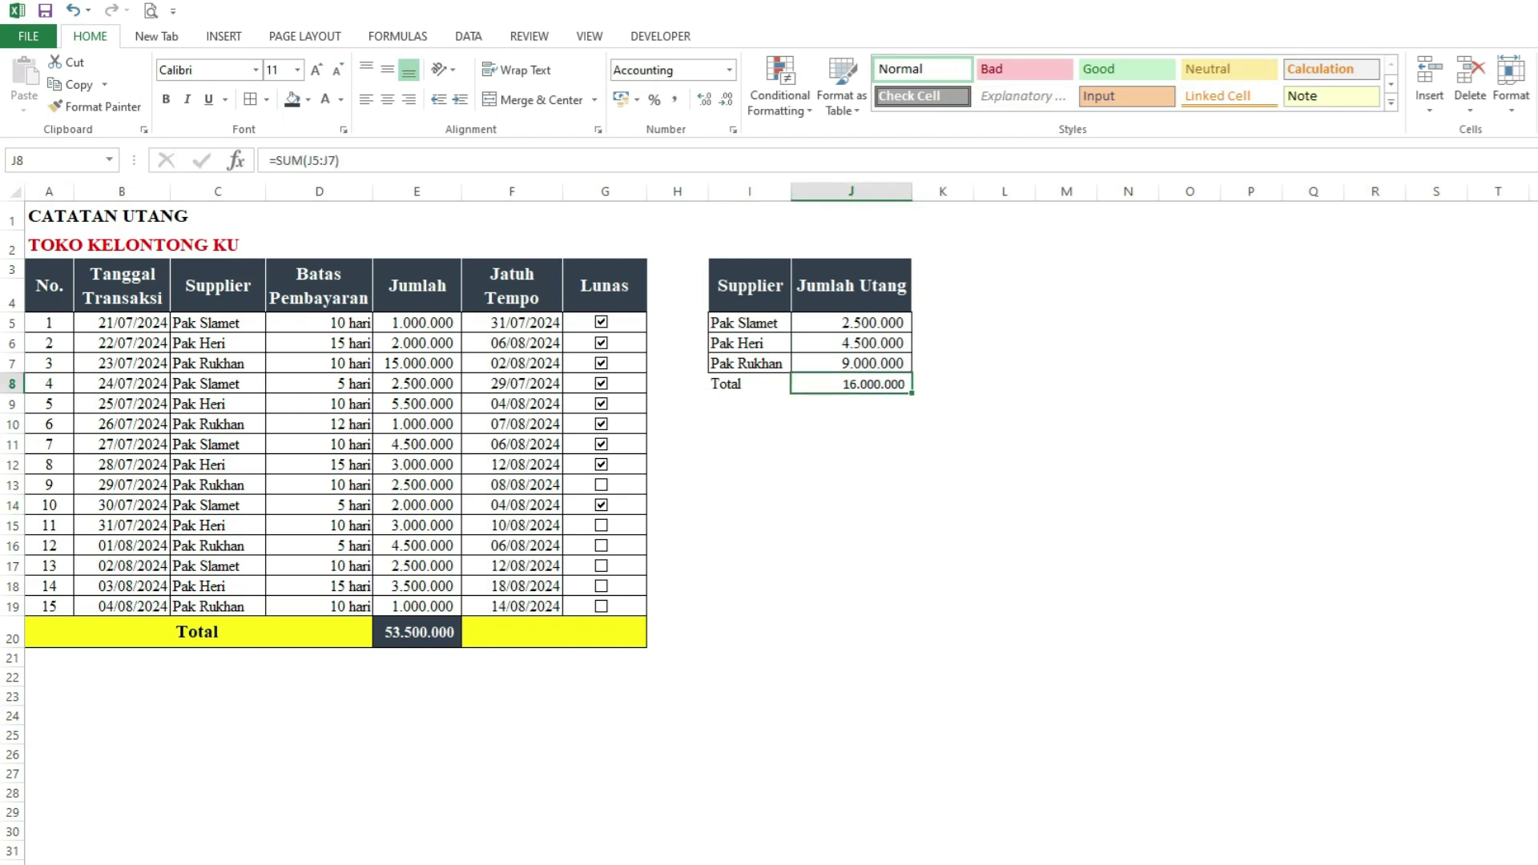
# Mark debts 9 and 11 to 15 as paid in the Lunas column and set debt 1 back to unpaid.
pyautogui.click(601, 586)
pyautogui.click(601, 606)
pyautogui.click(600, 566)
pyautogui.click(601, 546)
pyautogui.click(600, 525)
pyautogui.click(600, 485)
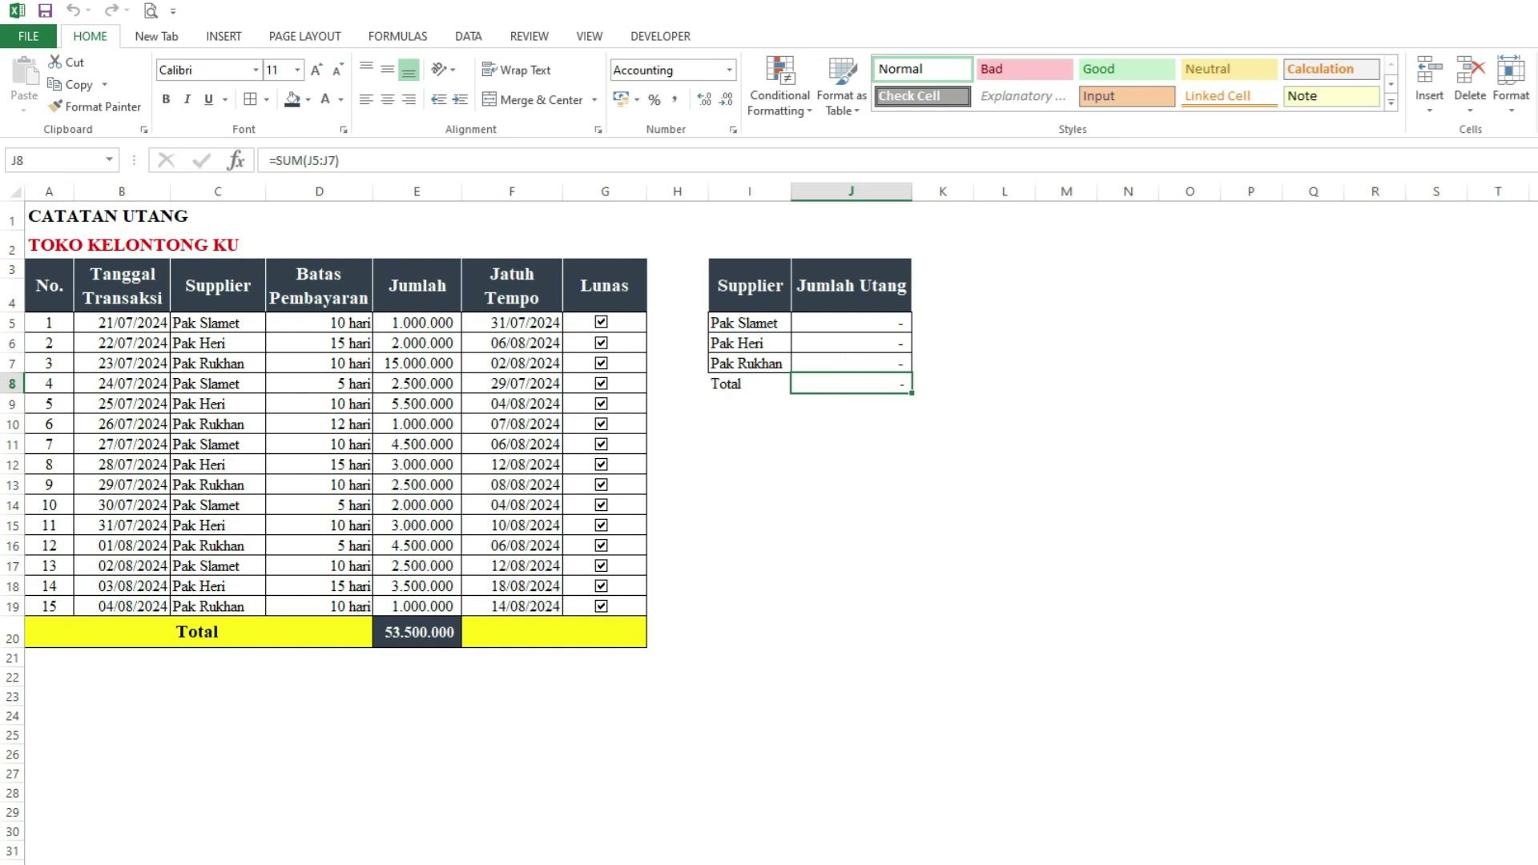
pyautogui.click(601, 322)
# Add all borders to the Total row I8:J8 of the summary table.
pyautogui.moveTo(749, 384); pyautogui.dragTo(850, 384)
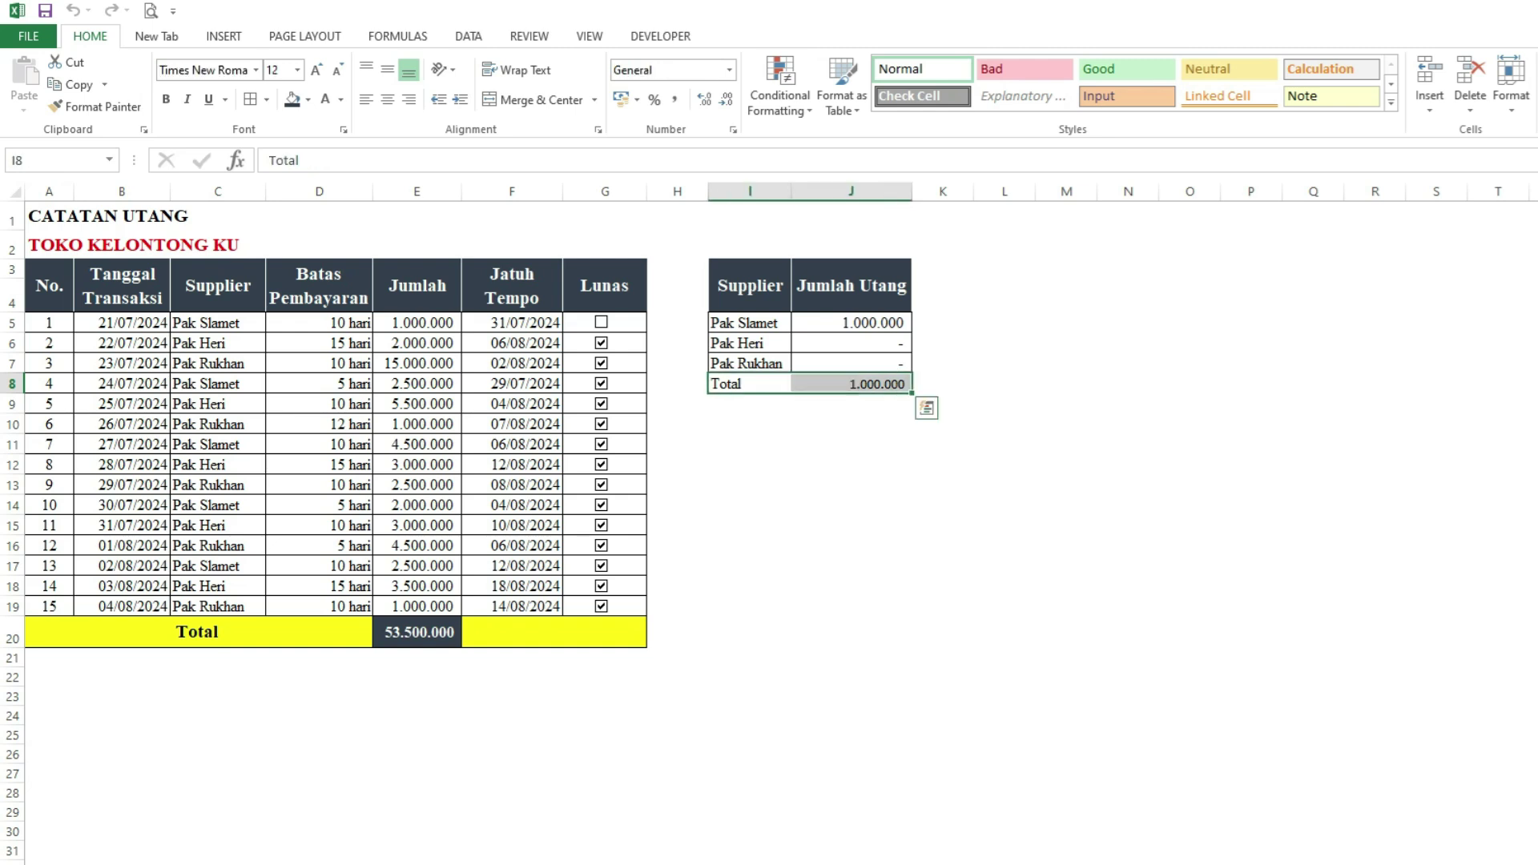
pyautogui.click(250, 99)
pyautogui.click(943, 677)
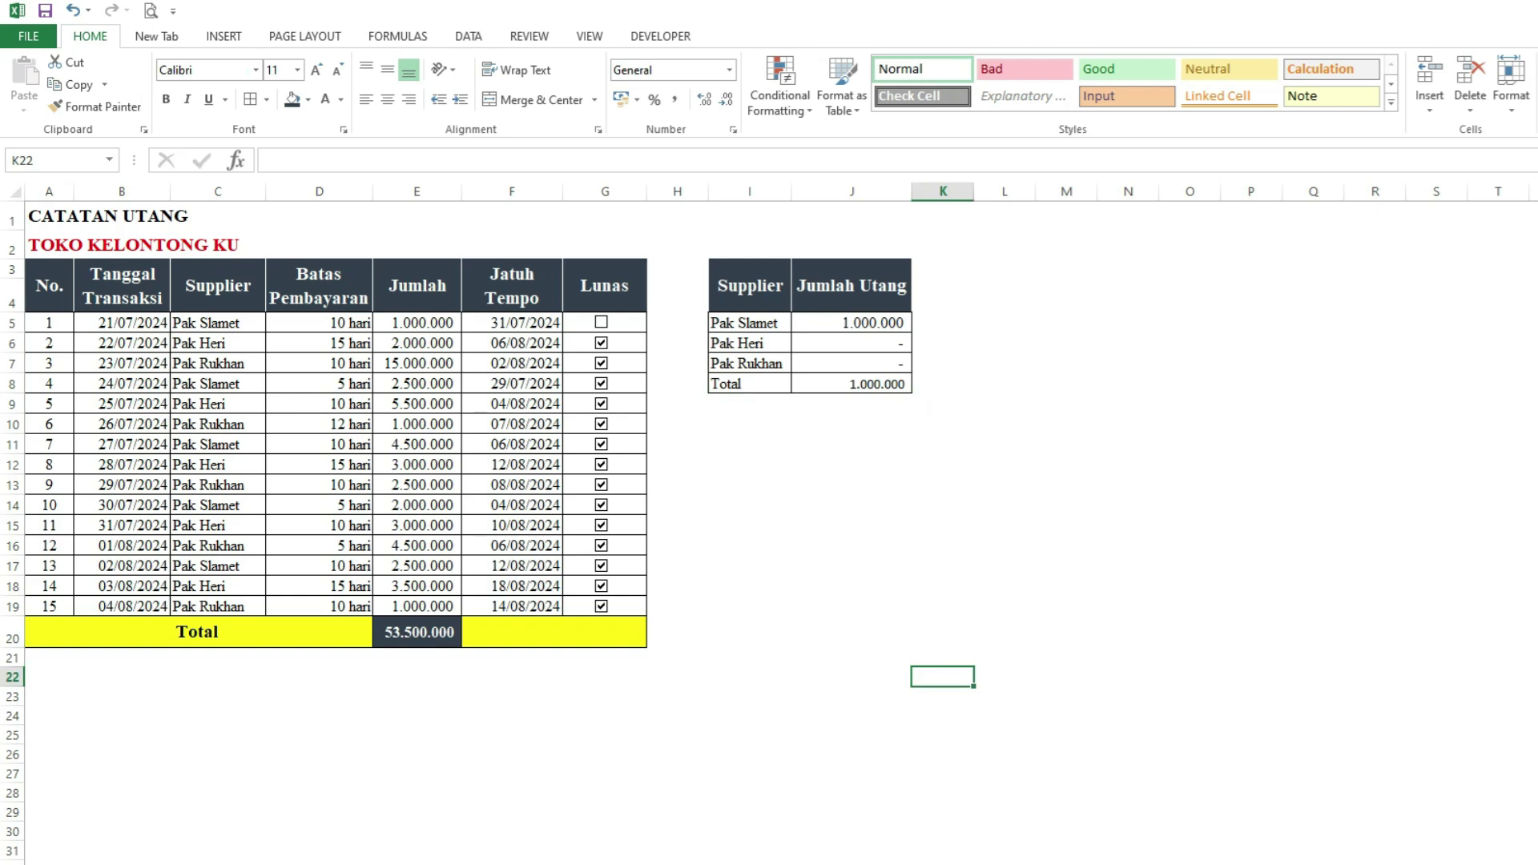
pyautogui.click(851, 525)
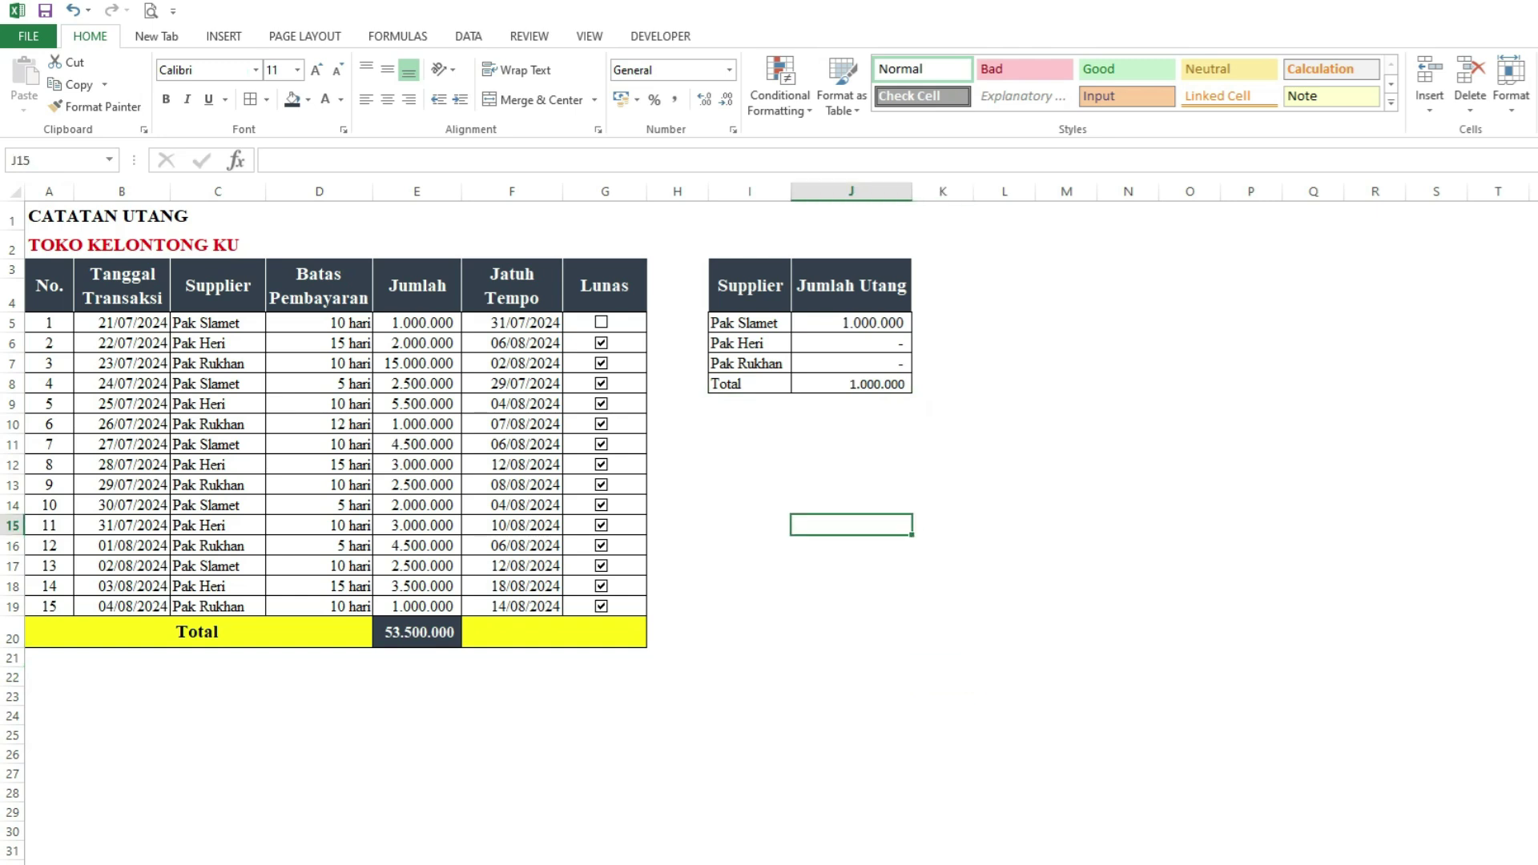
# Insert a 3-D pie chart from the supplier names and debt amounts in I5:J7.
pyautogui.moveTo(749, 285); pyautogui.dragTo(850, 321)
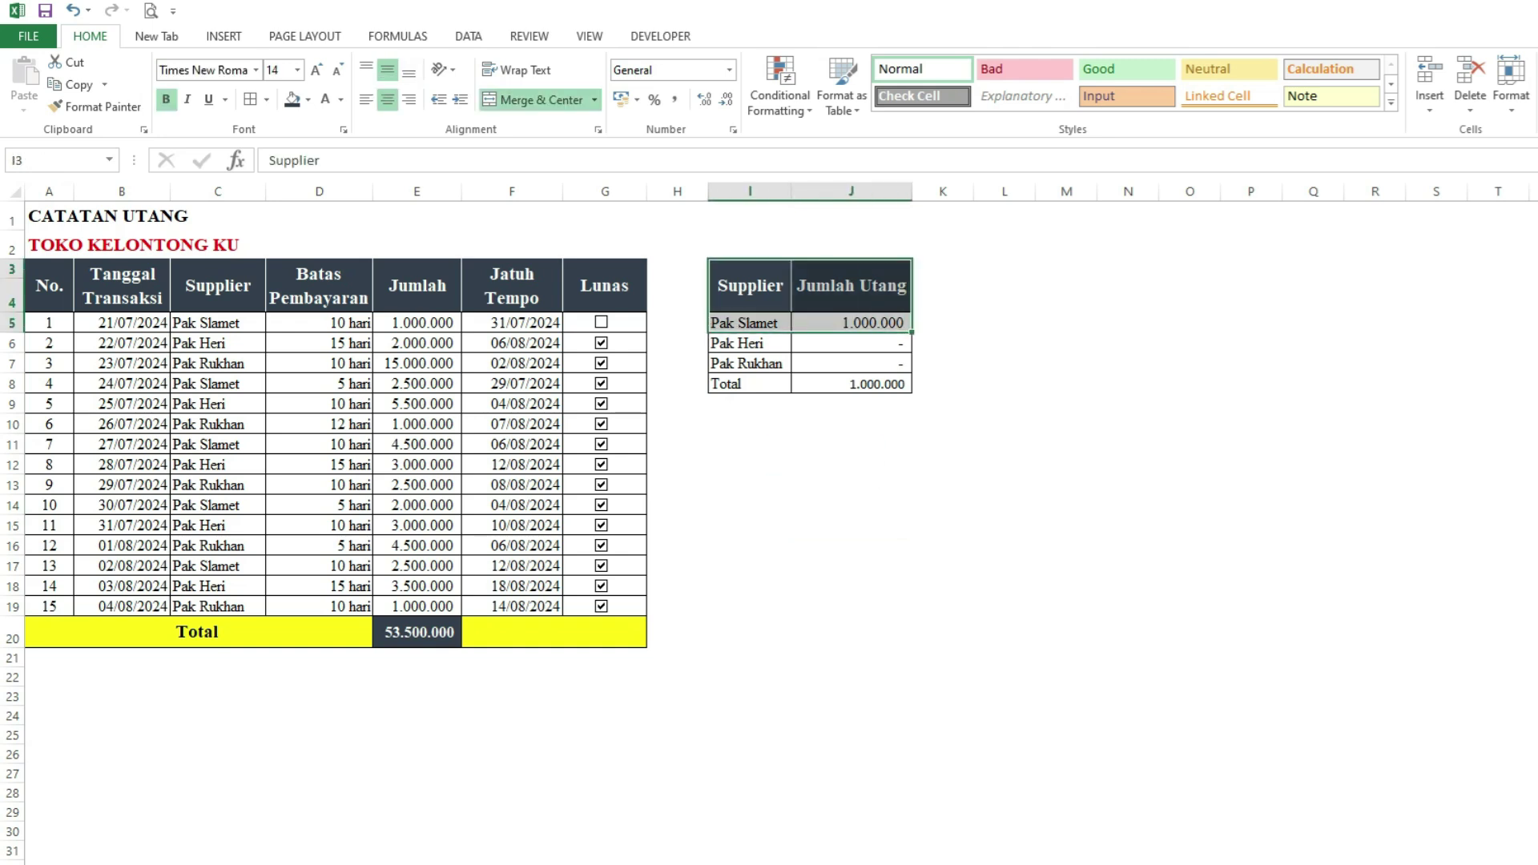
pyautogui.moveTo(750, 322); pyautogui.dragTo(850, 363)
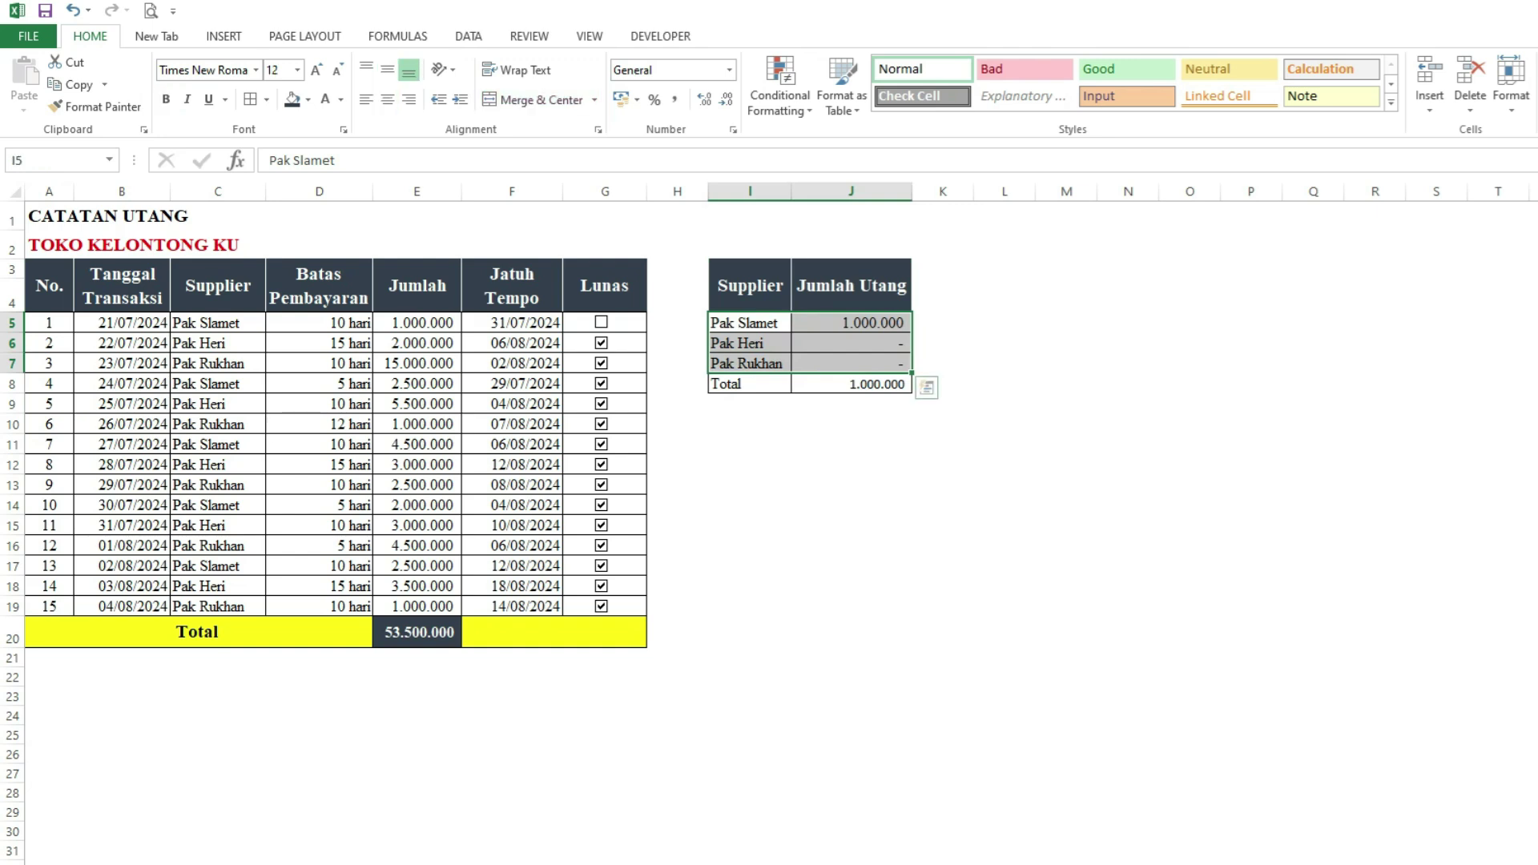
pyautogui.click(223, 36)
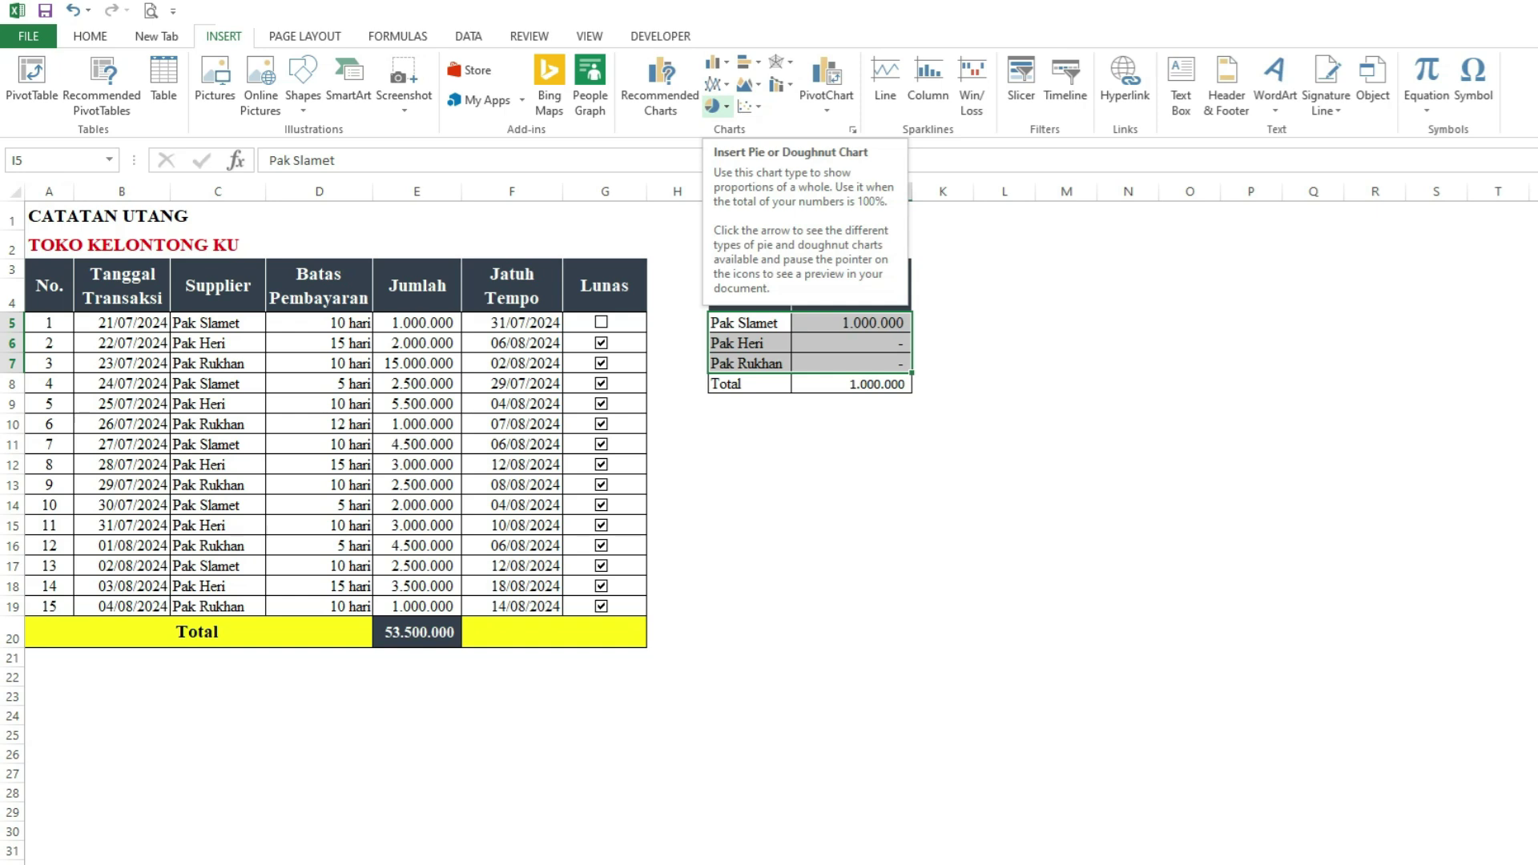
pyautogui.click(715, 105)
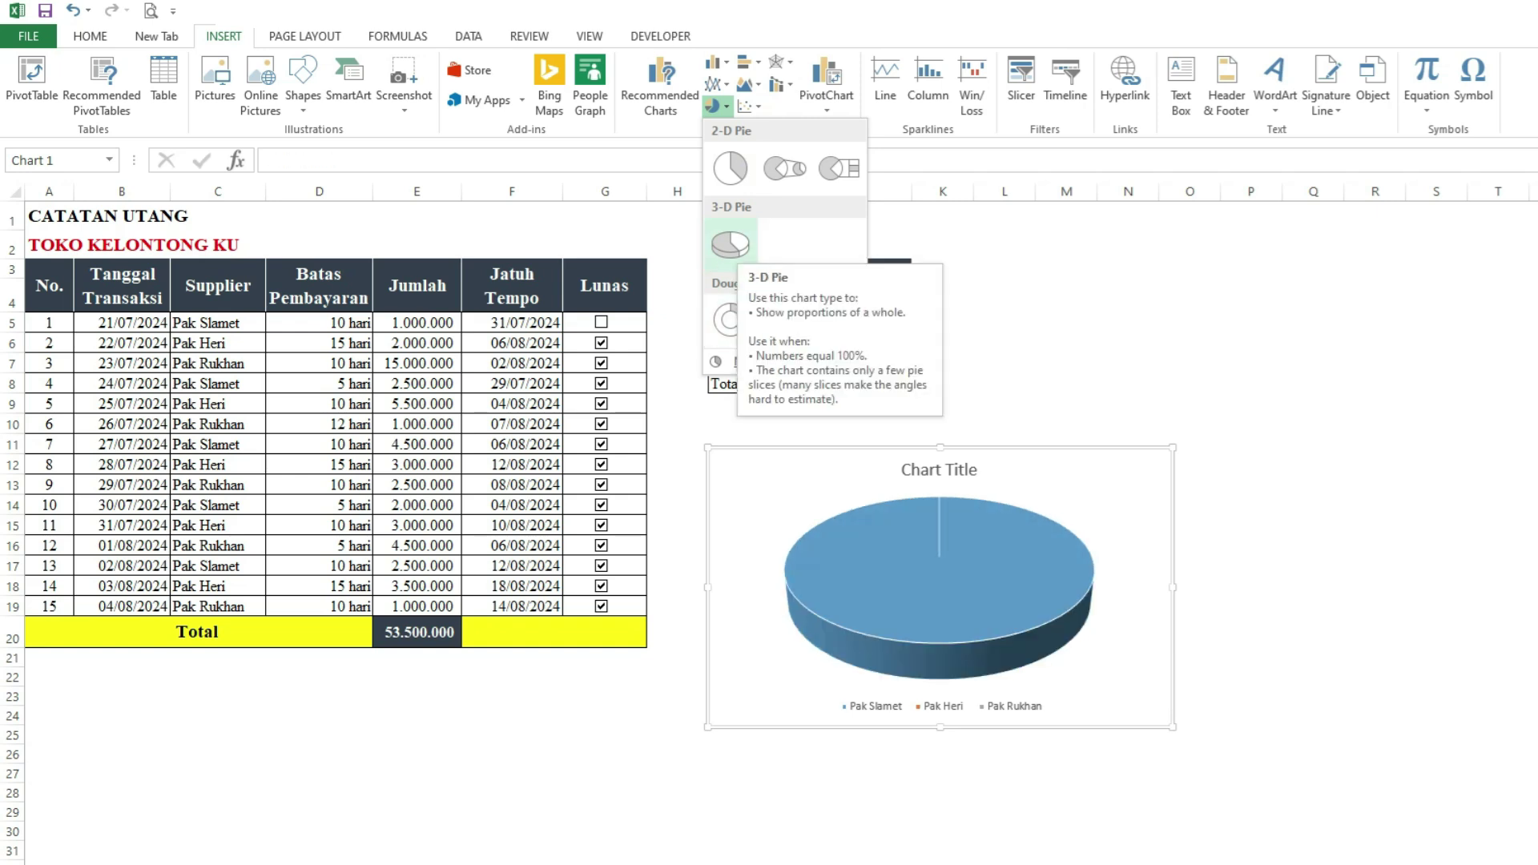
pyautogui.click(729, 243)
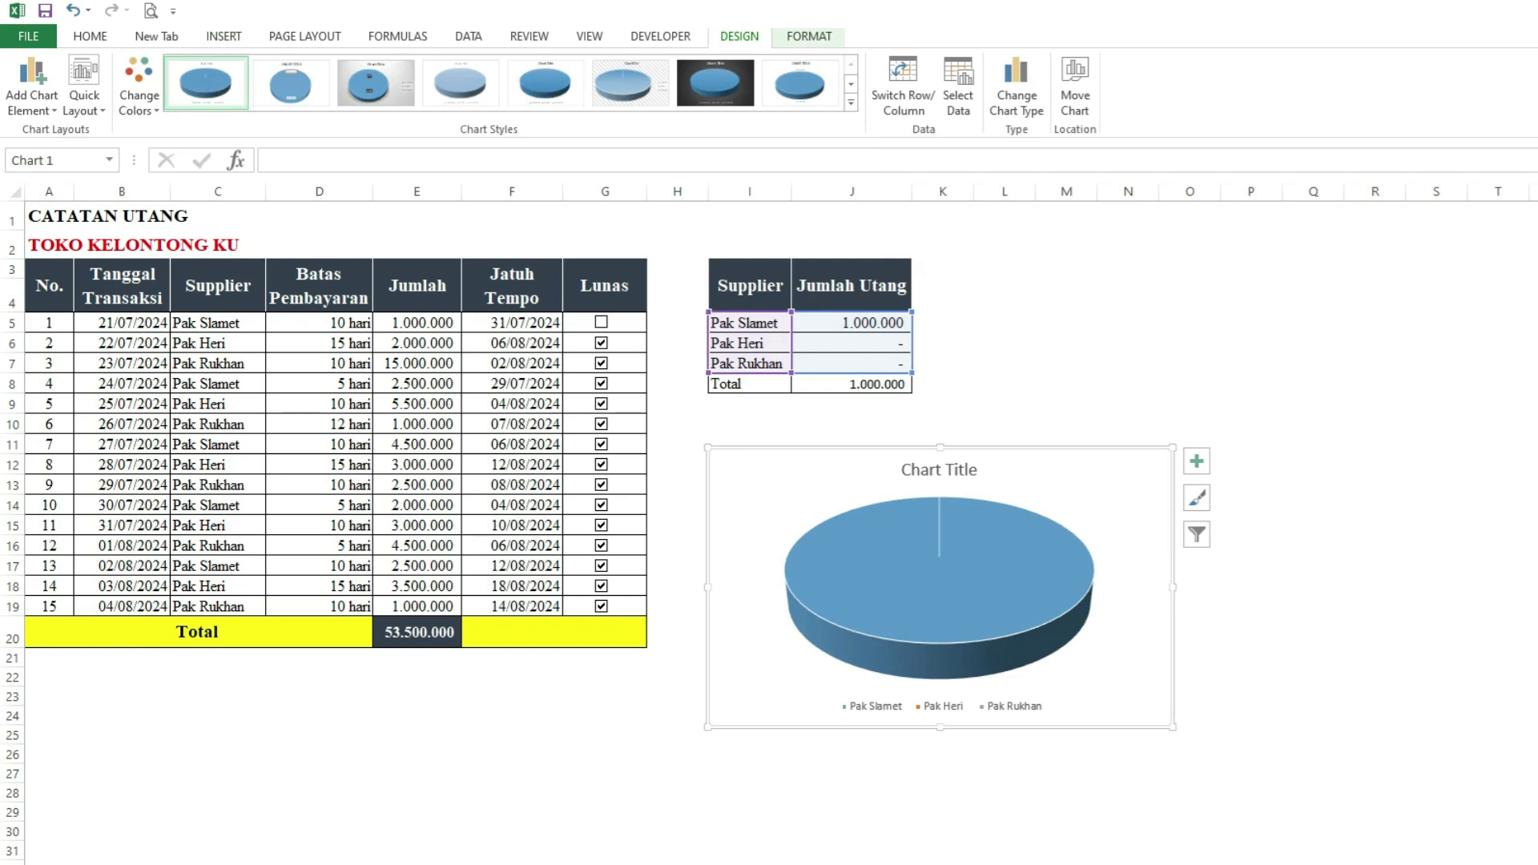
# Try several chart styles on the pie chart and settle on the grey gradient one with dark percentage labels.
pyautogui.click(629, 83)
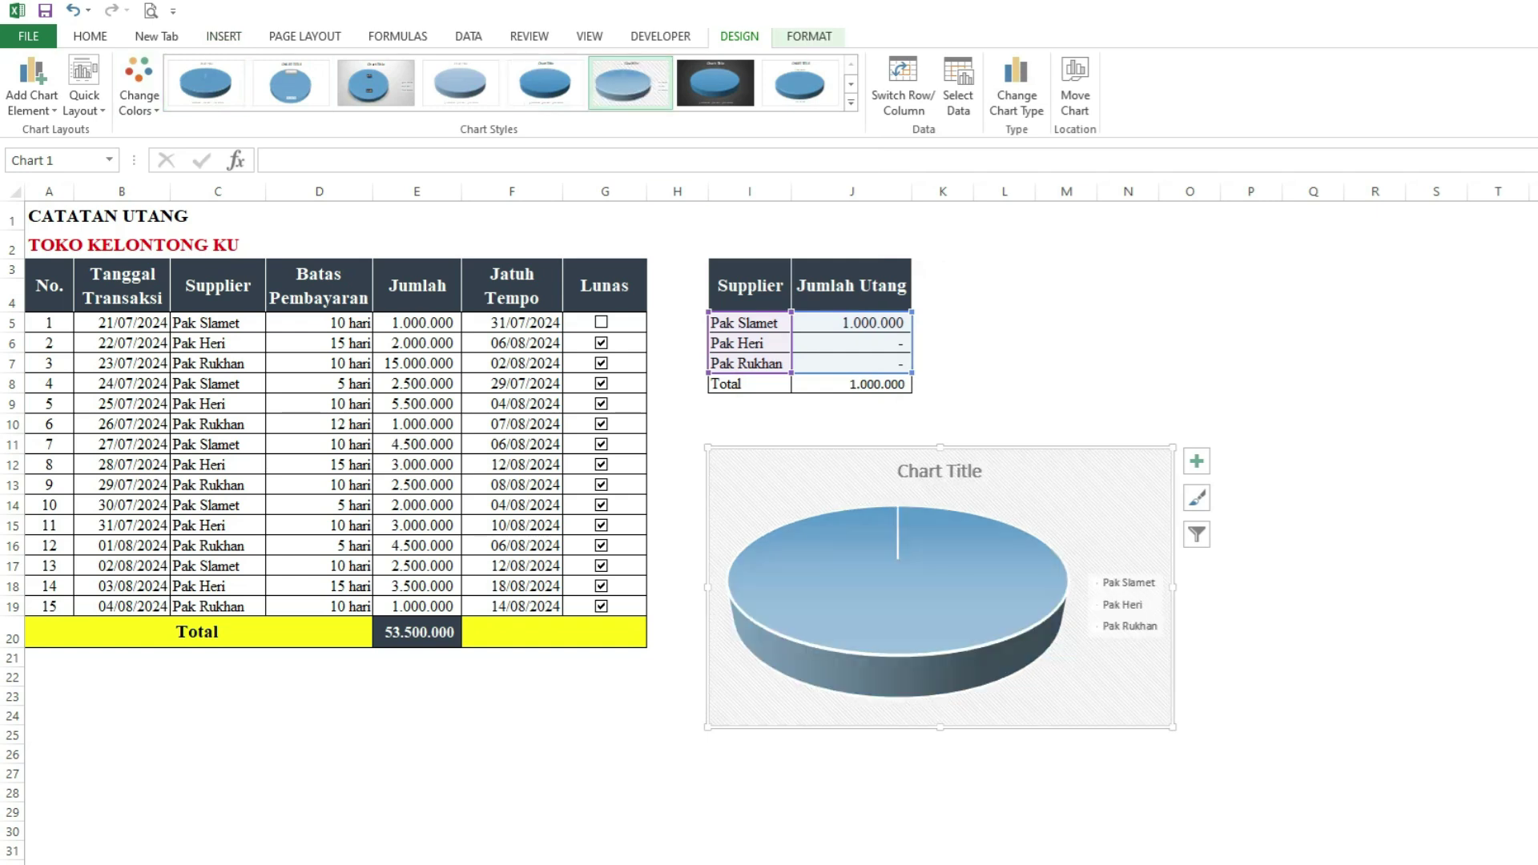
pyautogui.click(546, 83)
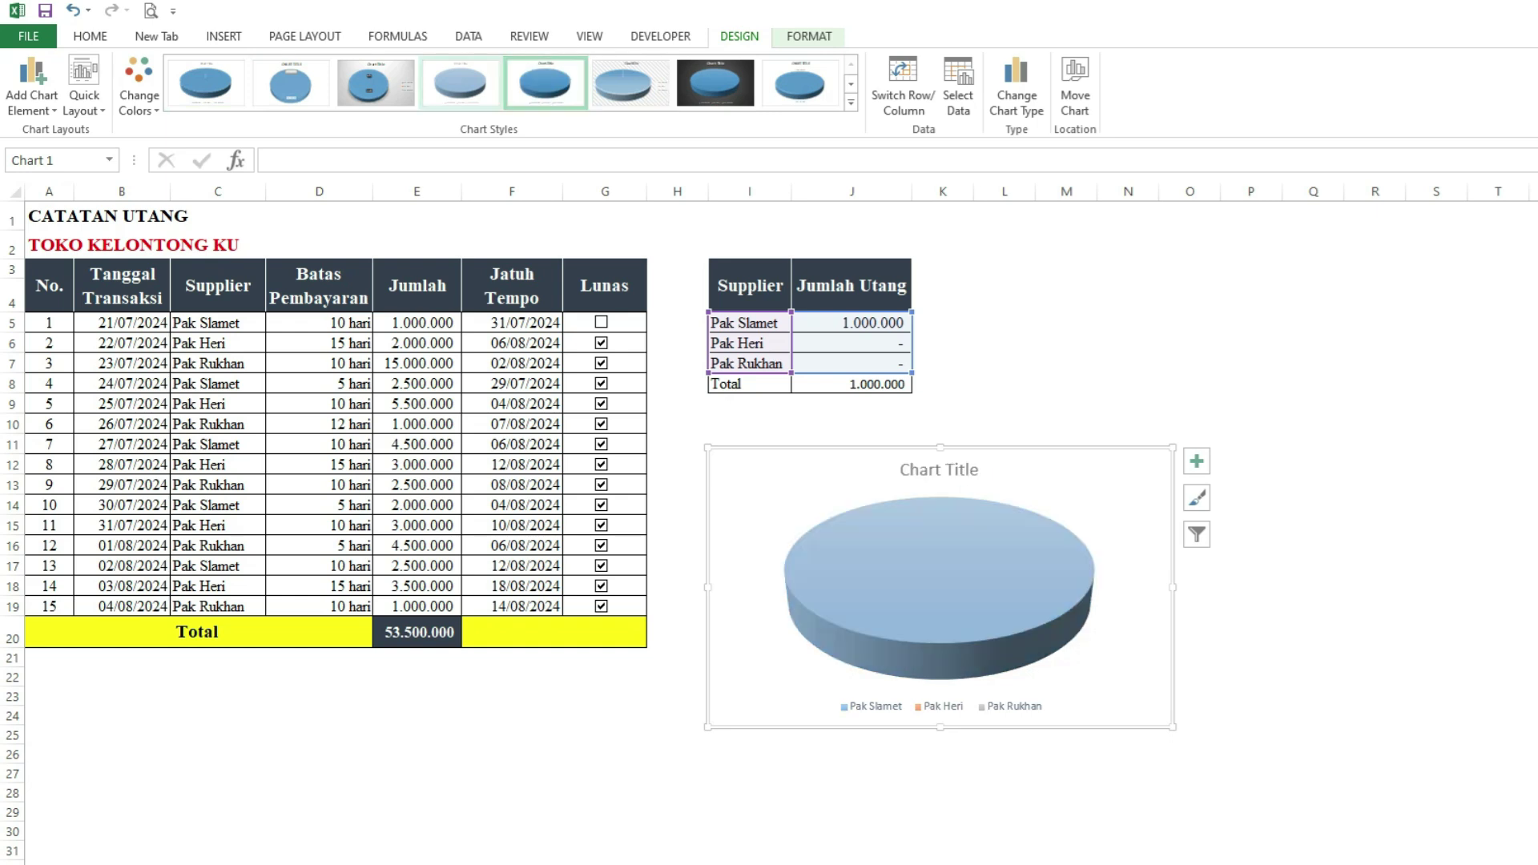
pyautogui.click(460, 82)
pyautogui.click(376, 83)
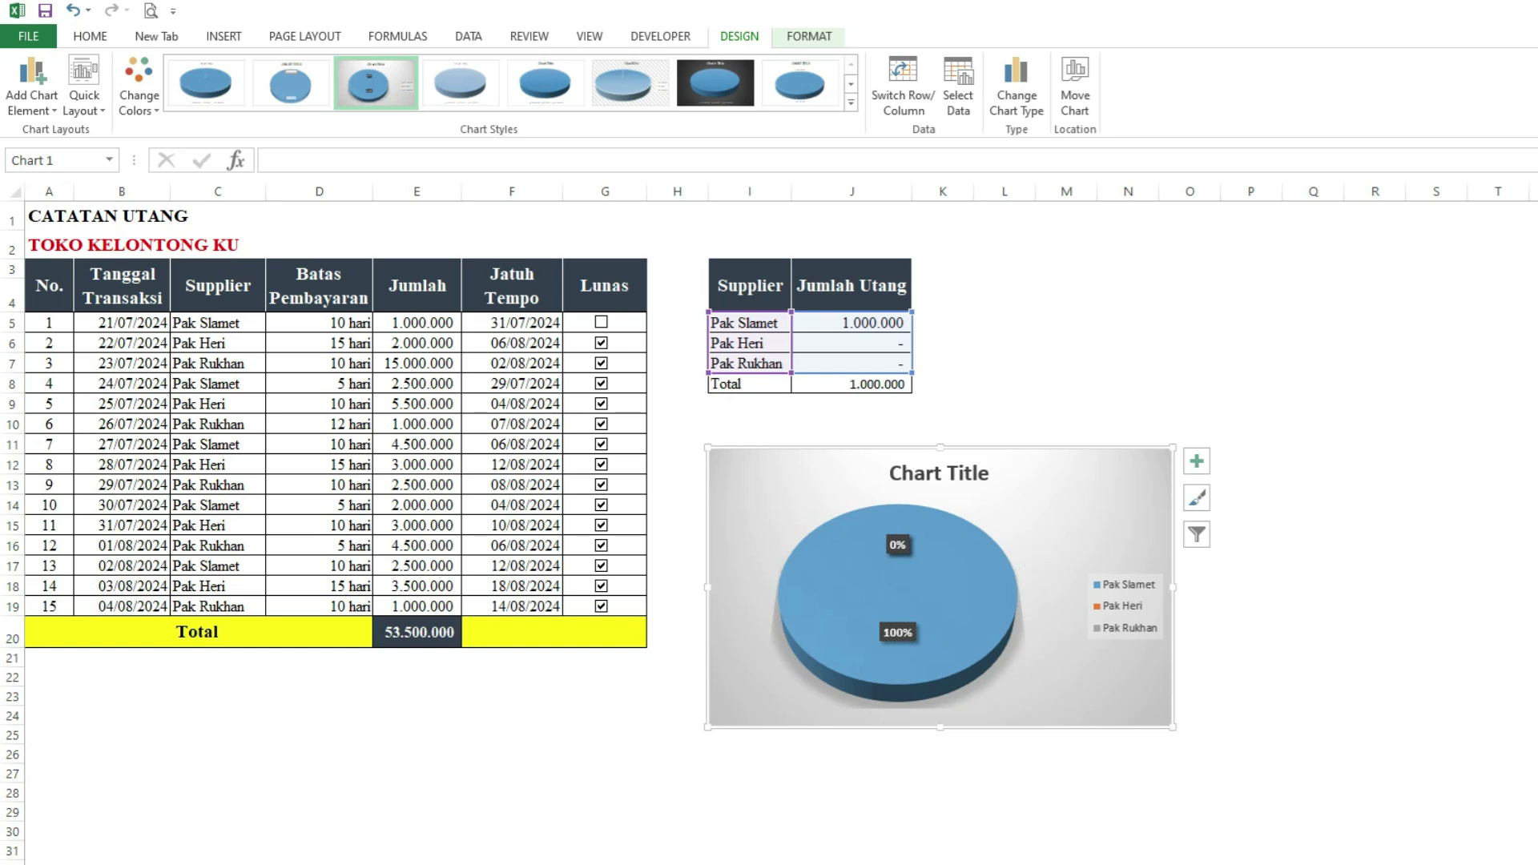
# Set debts 3, 5, 6 and 8 to 15 back to unpaid in the Lunas column to test the pie chart.
pyautogui.click(601, 404)
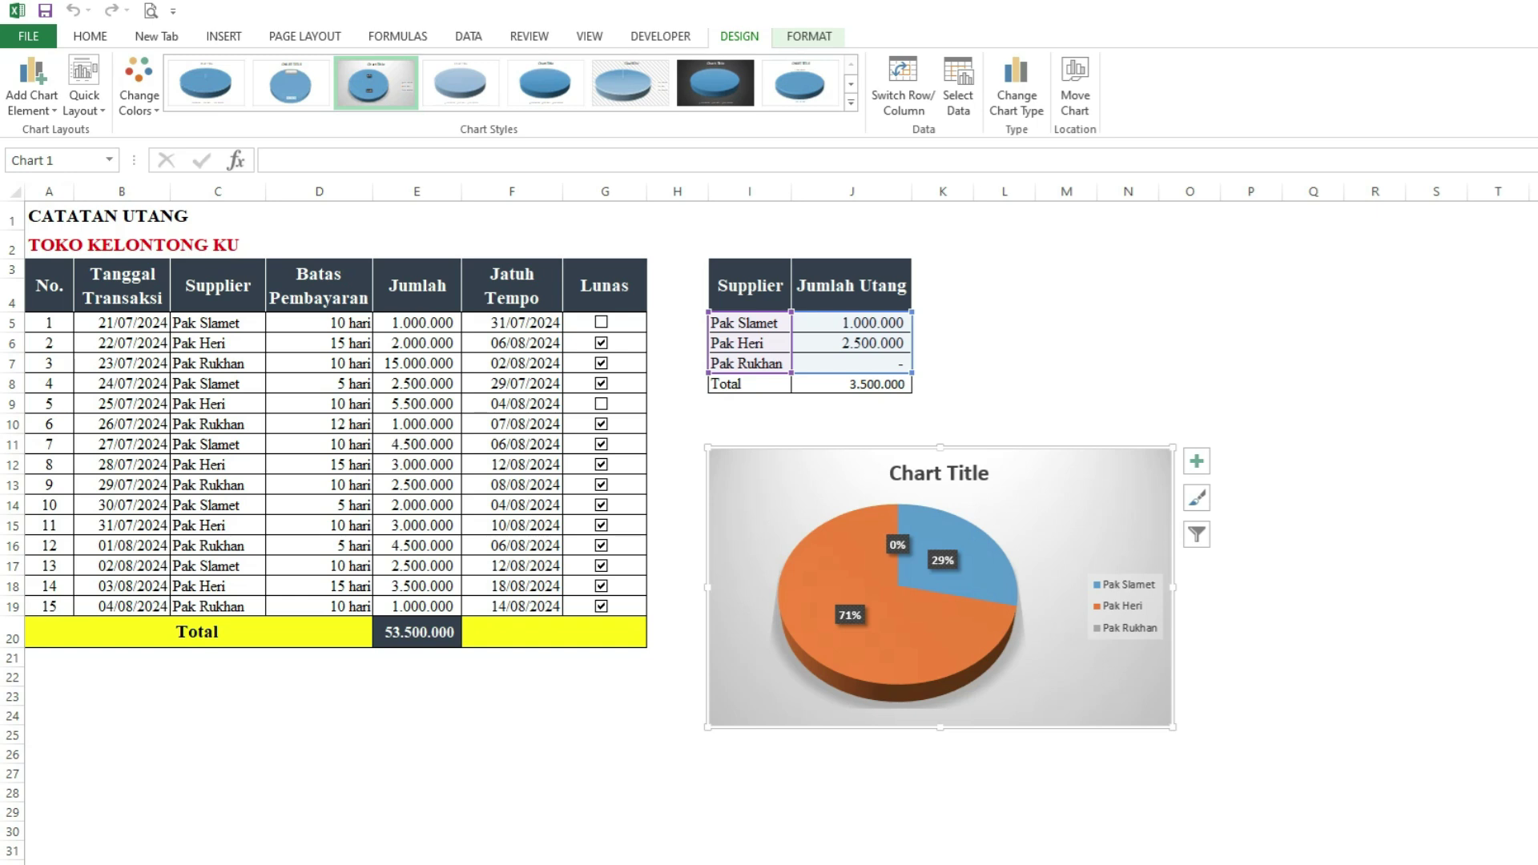
pyautogui.click(601, 465)
pyautogui.click(601, 362)
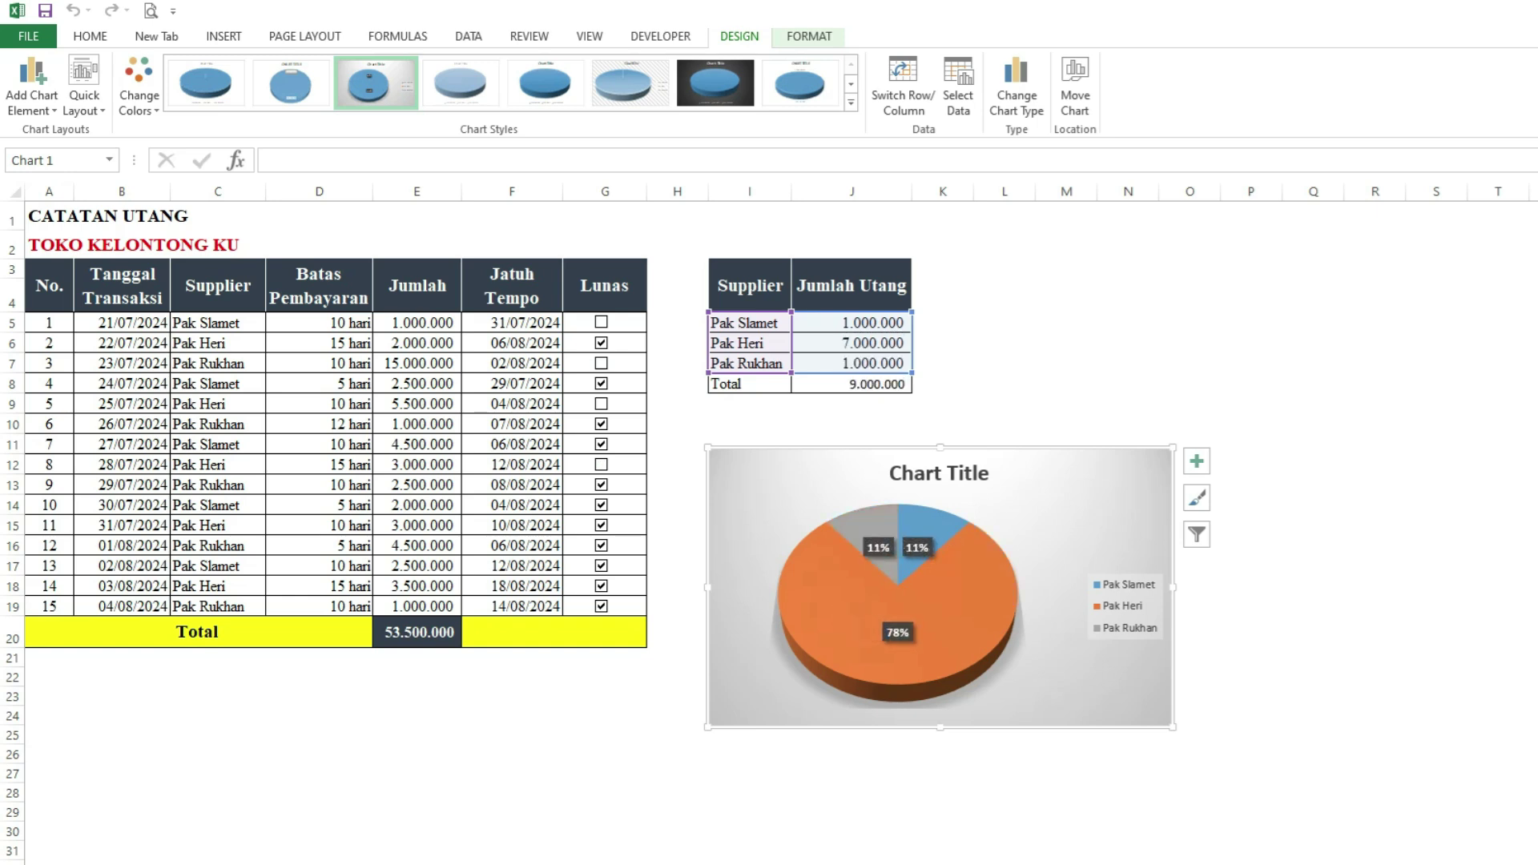
pyautogui.click(600, 545)
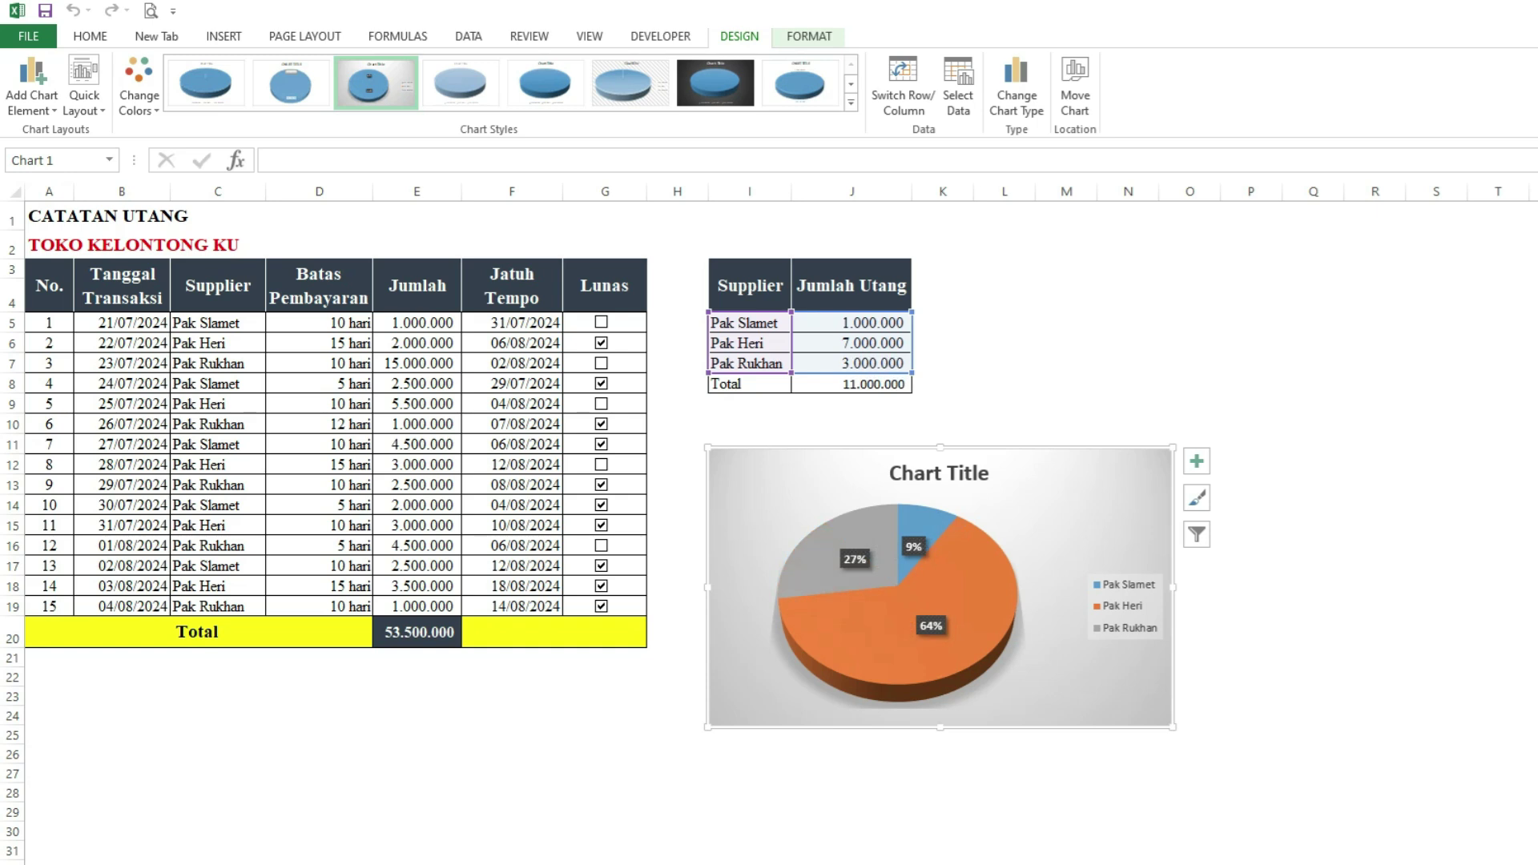
pyautogui.click(601, 587)
pyautogui.click(600, 504)
pyautogui.click(600, 524)
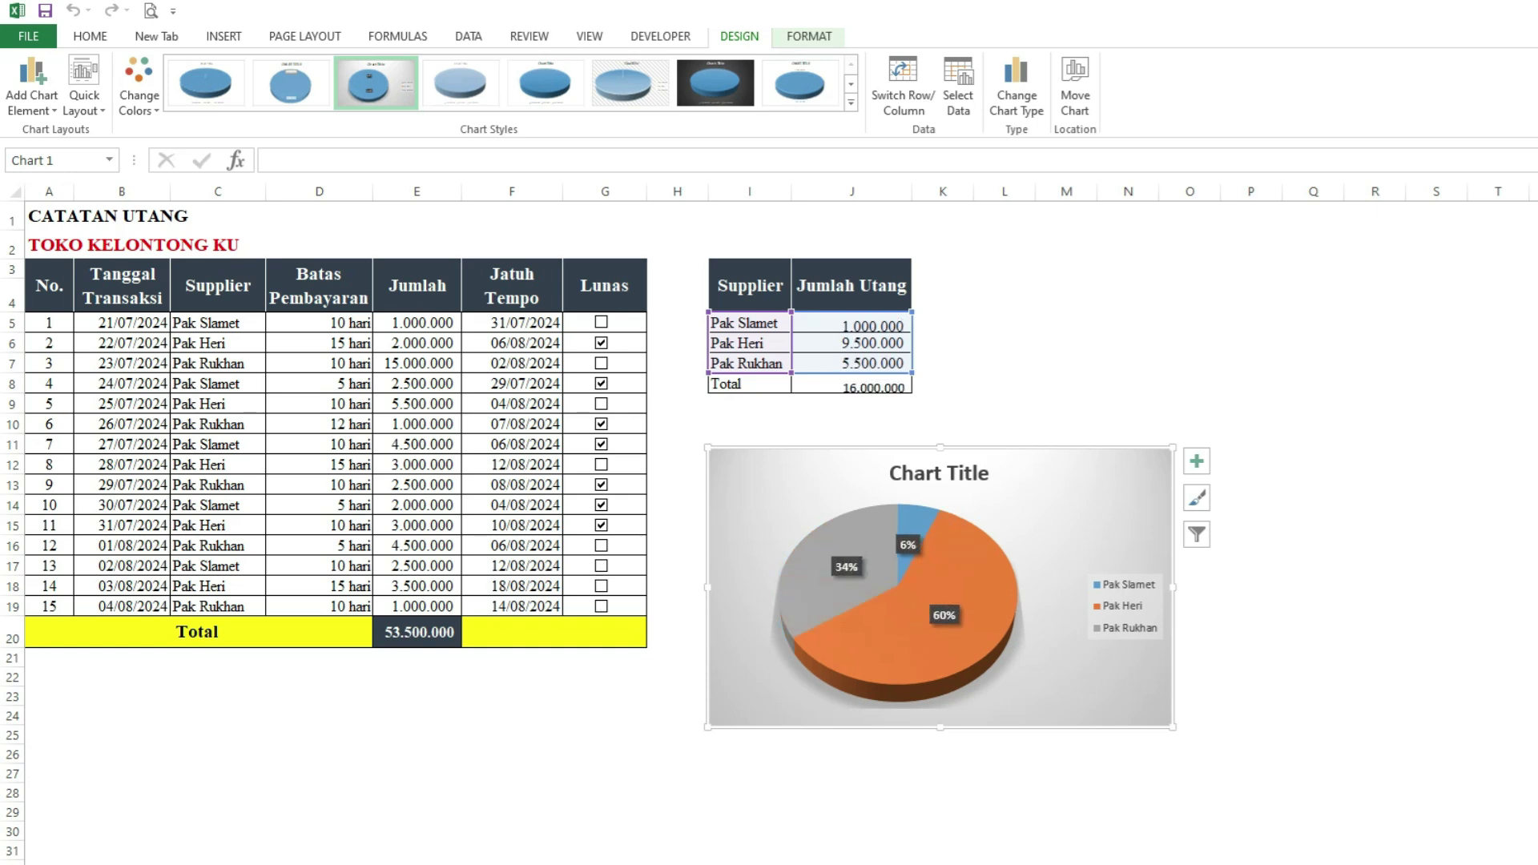
pyautogui.click(601, 565)
pyautogui.click(601, 606)
pyautogui.click(600, 424)
pyautogui.click(601, 444)
pyautogui.click(601, 484)
pyautogui.click(600, 443)
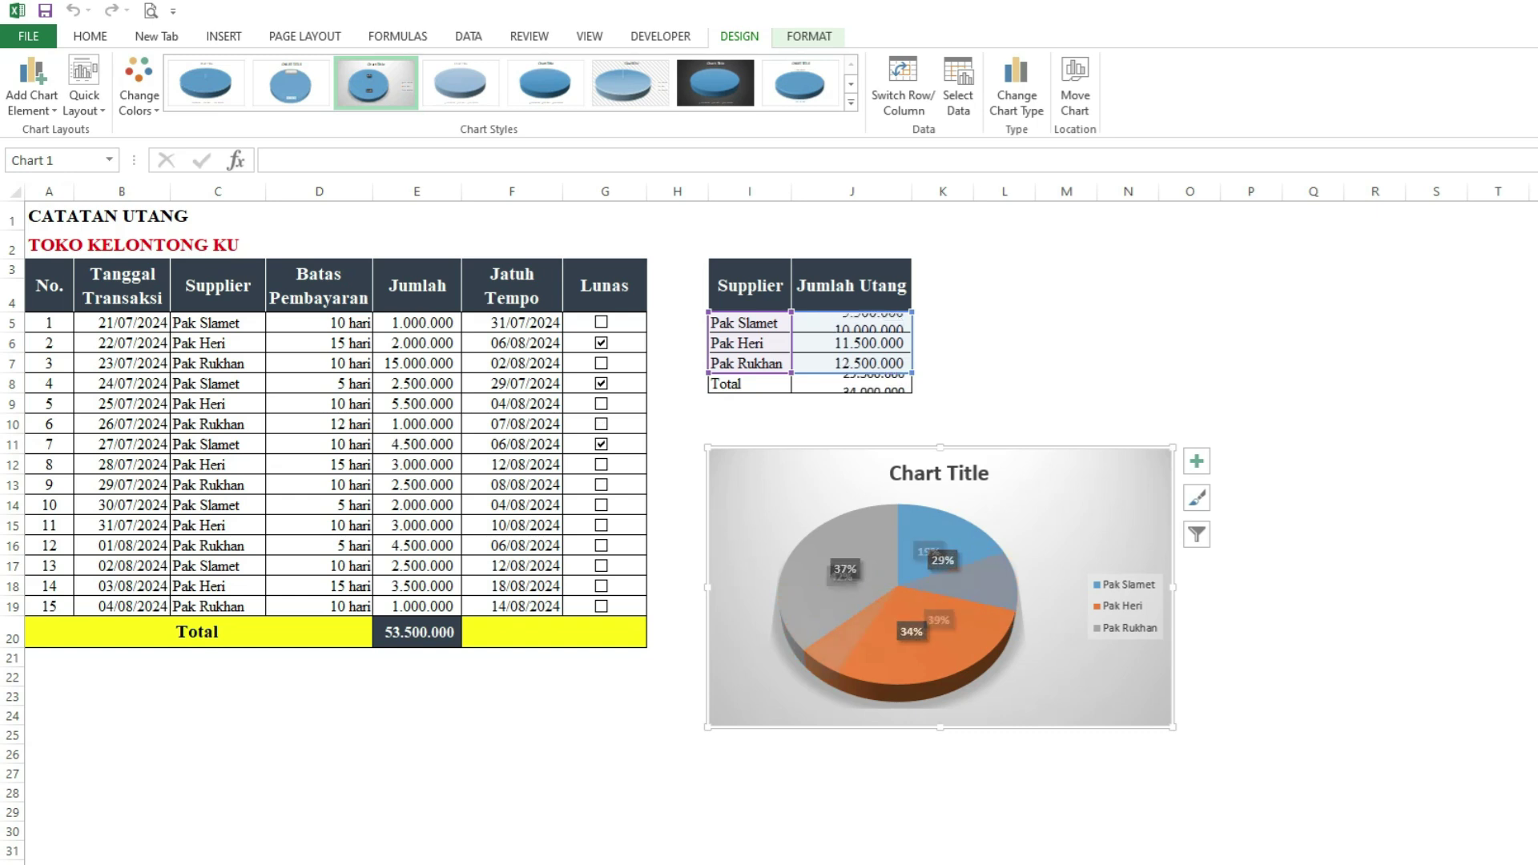
# Mark debts 1, 8, 10, 13 and 15 as paid in the Lunas column to test the chart further.
pyautogui.click(601, 505)
pyautogui.click(600, 566)
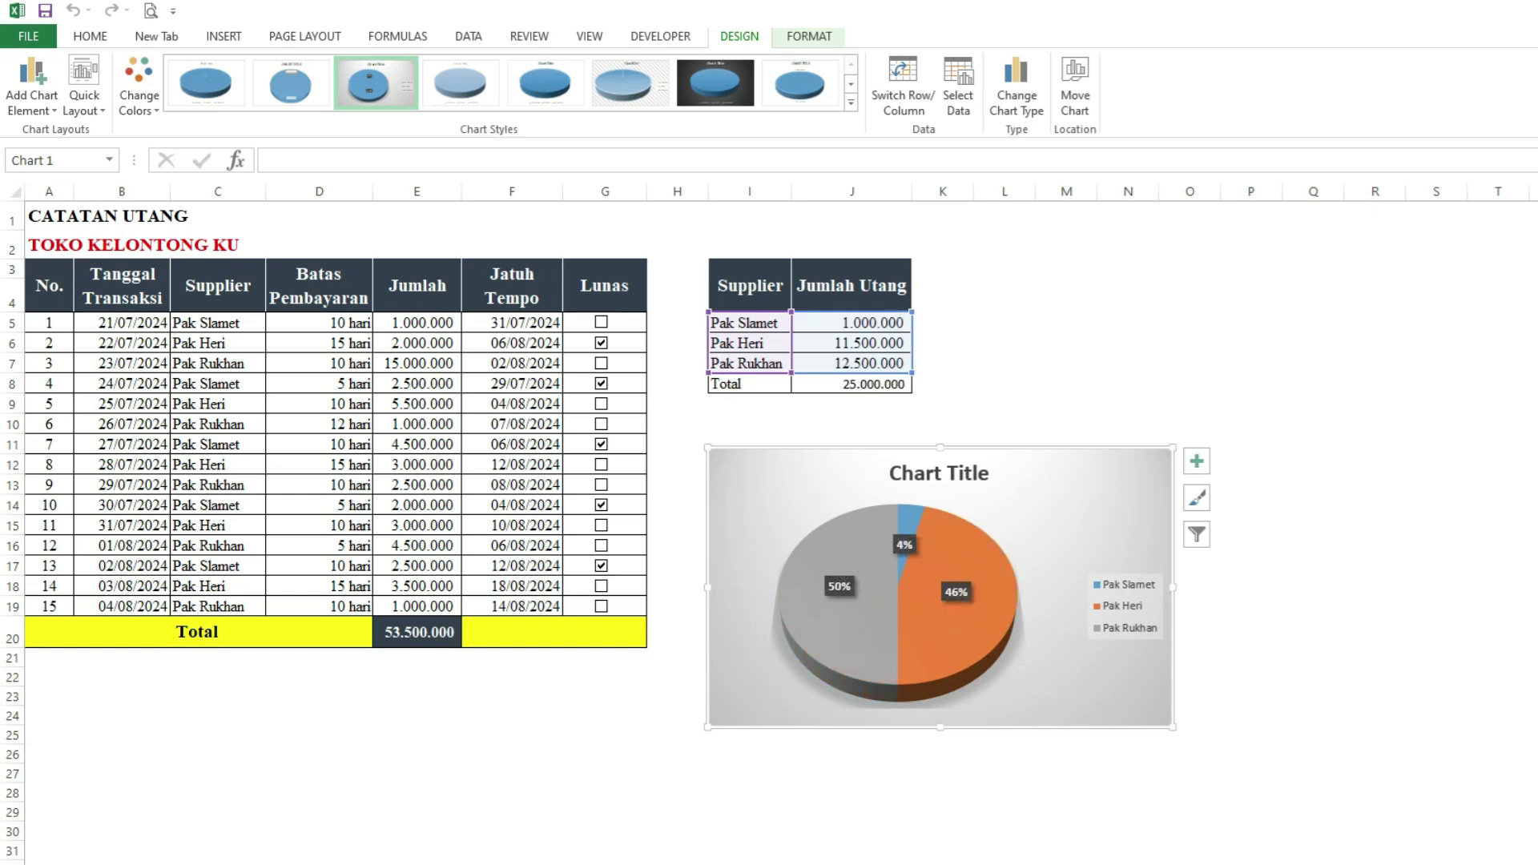
pyautogui.click(600, 606)
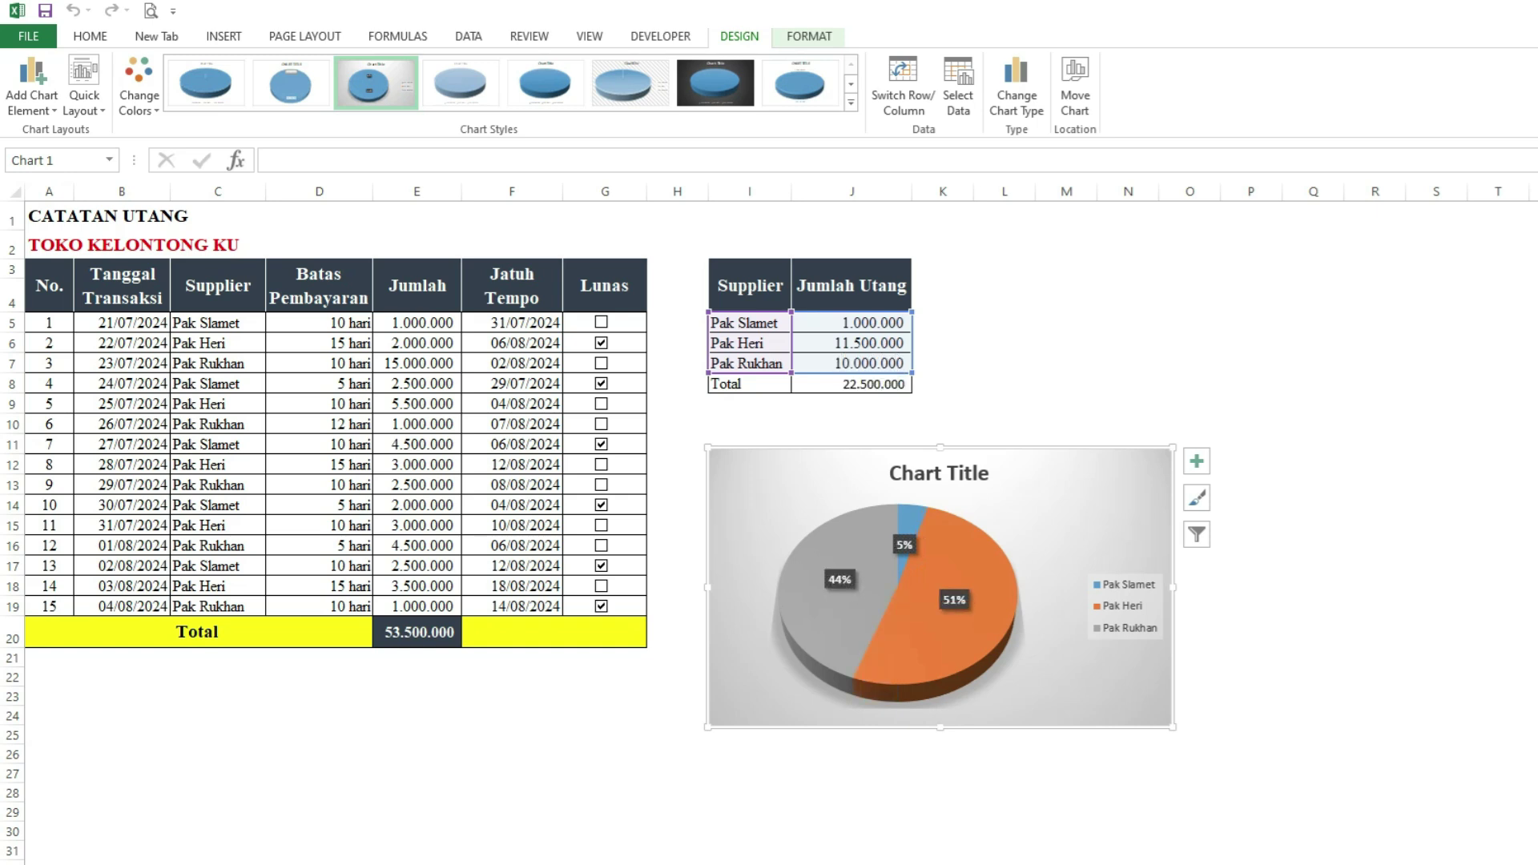
pyautogui.click(601, 464)
pyautogui.click(600, 322)
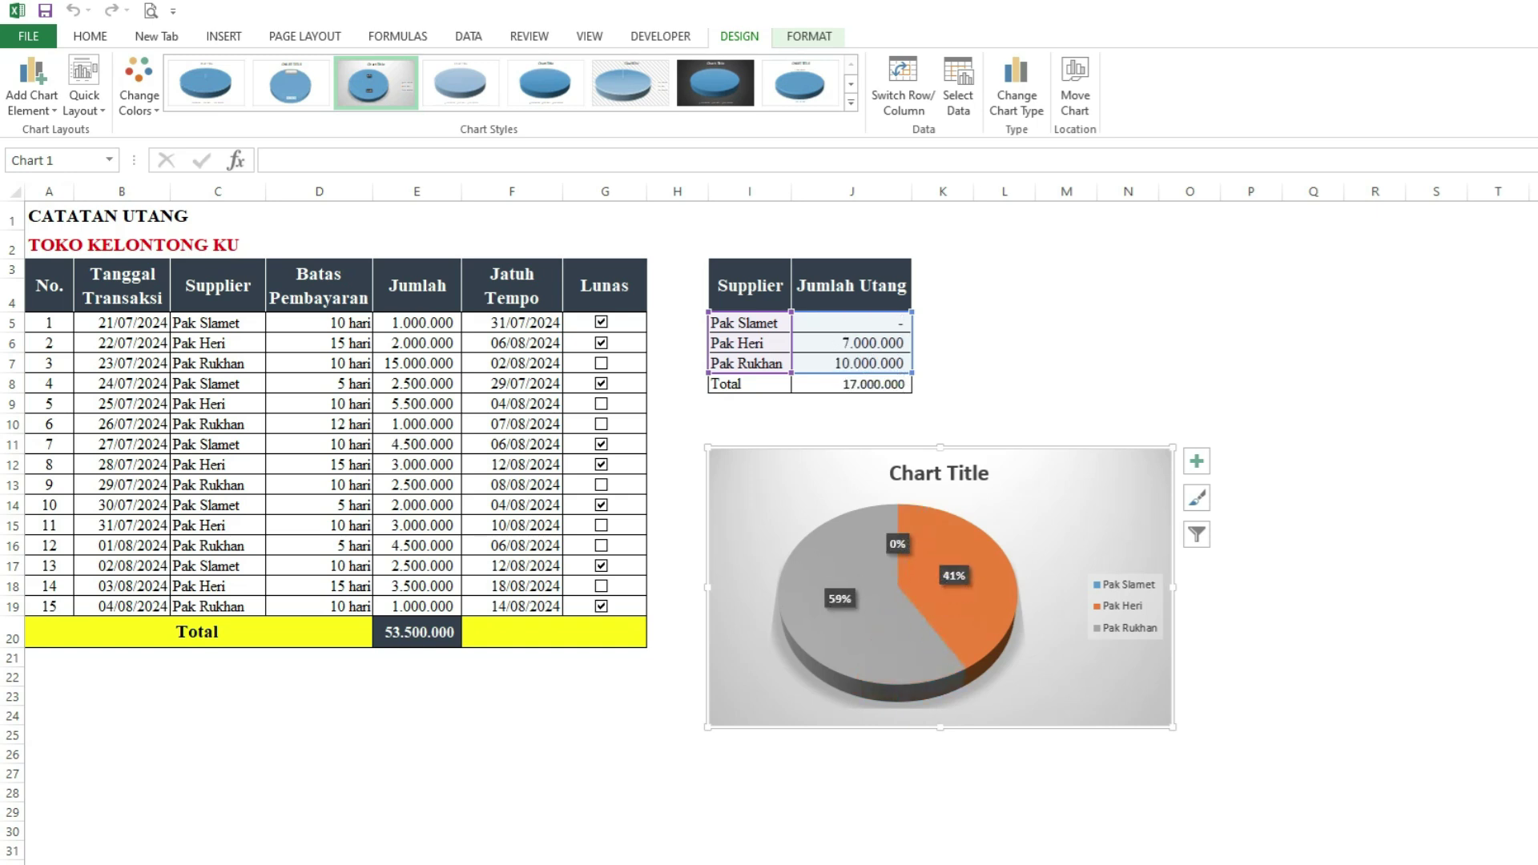